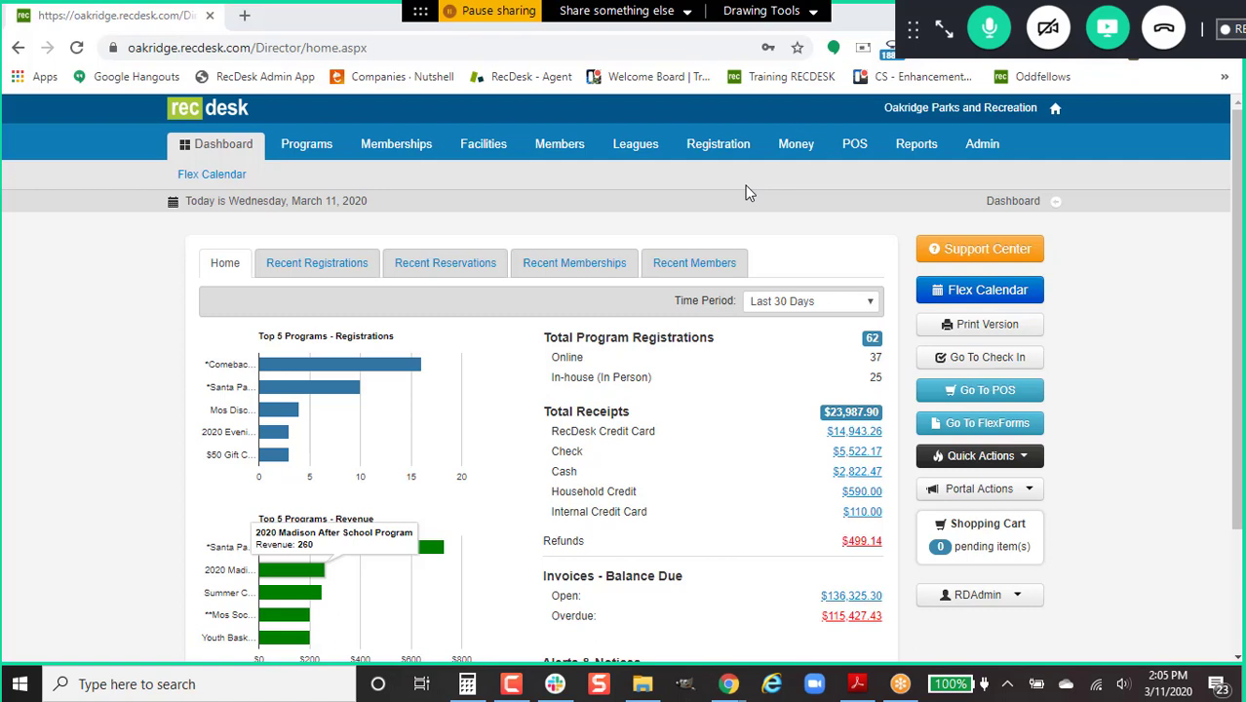
# View the RecDesk user list, and open the point-of-sale item categories.
pyautogui.click(983, 146)
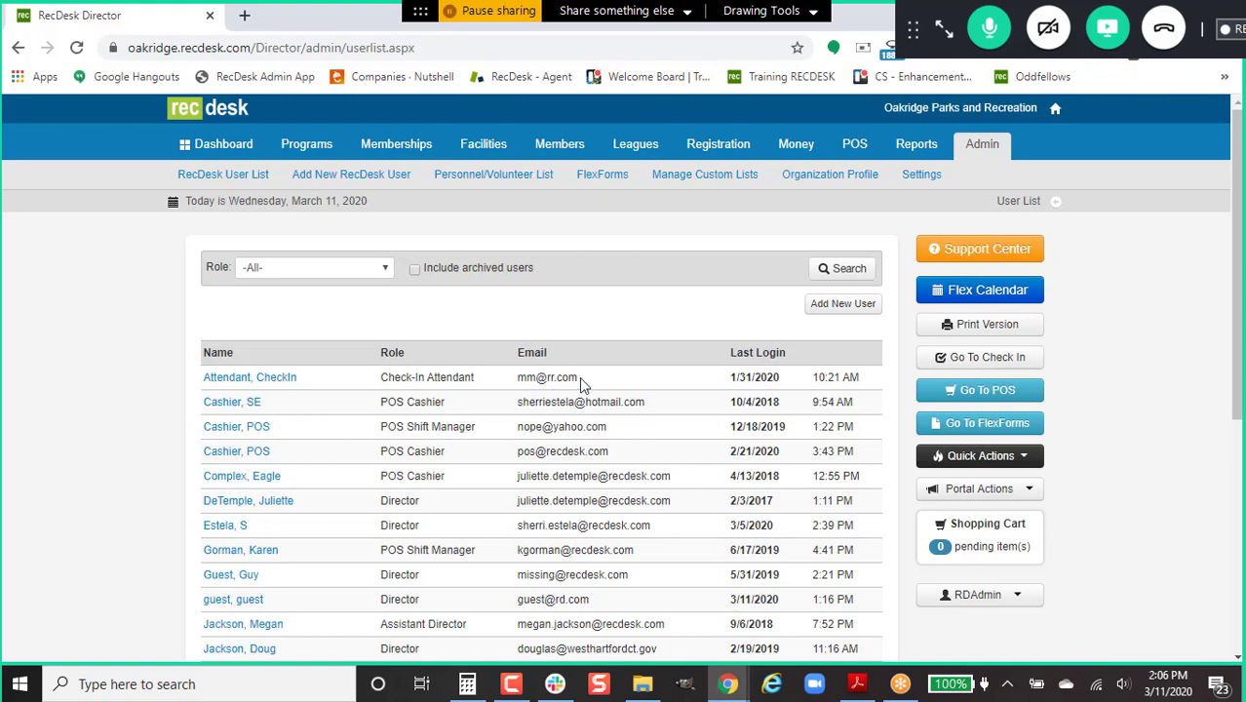
pyautogui.click(844, 156)
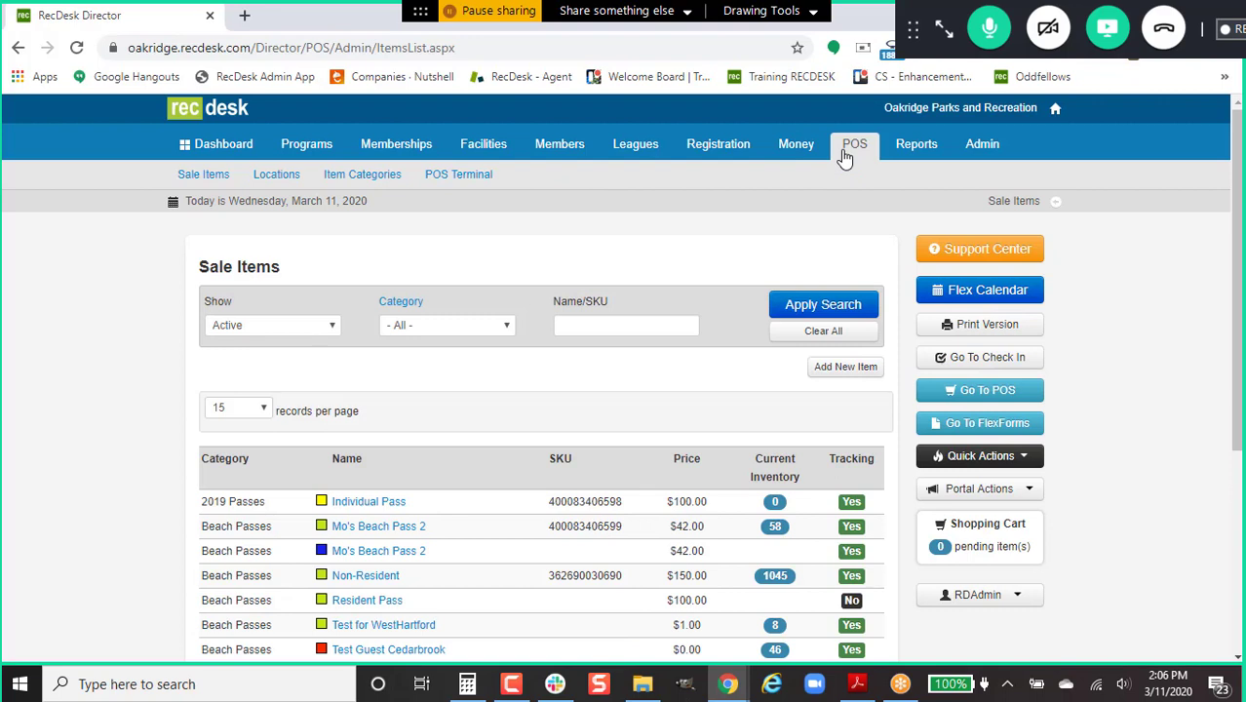
pyautogui.click(393, 178)
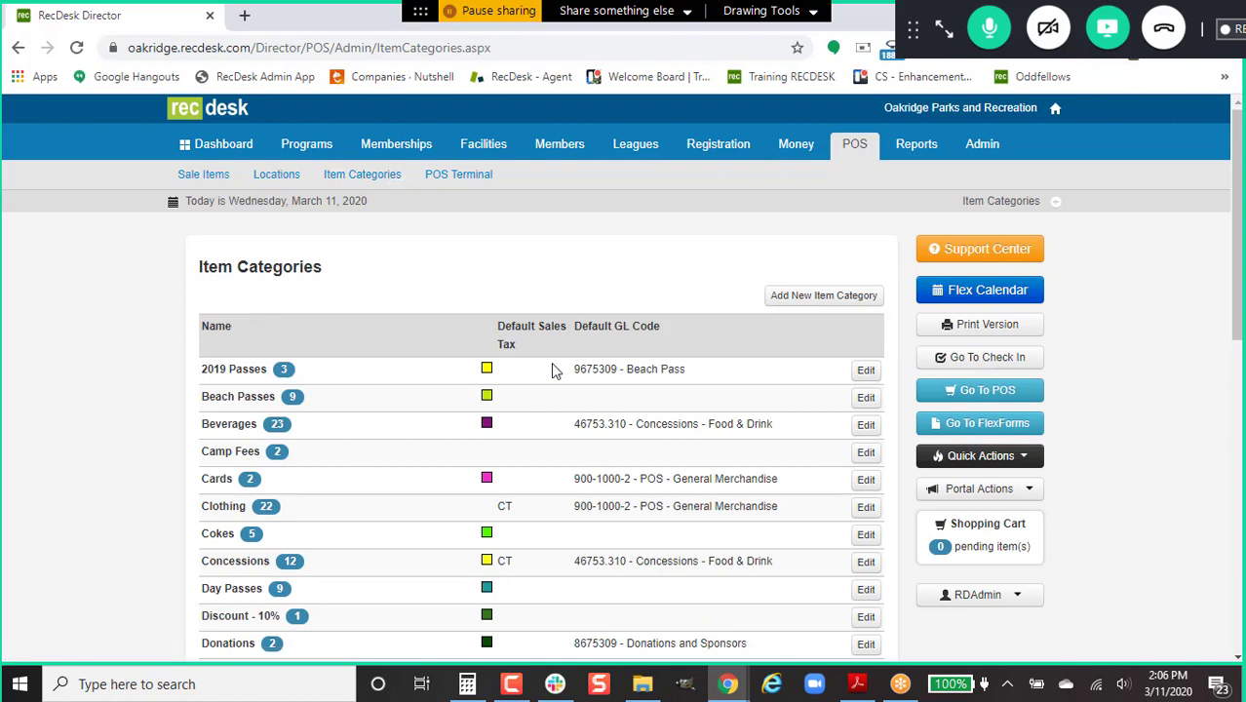
# Open the form for a new item category and review its default sales tax and default GL code options.
pyautogui.click(823, 296)
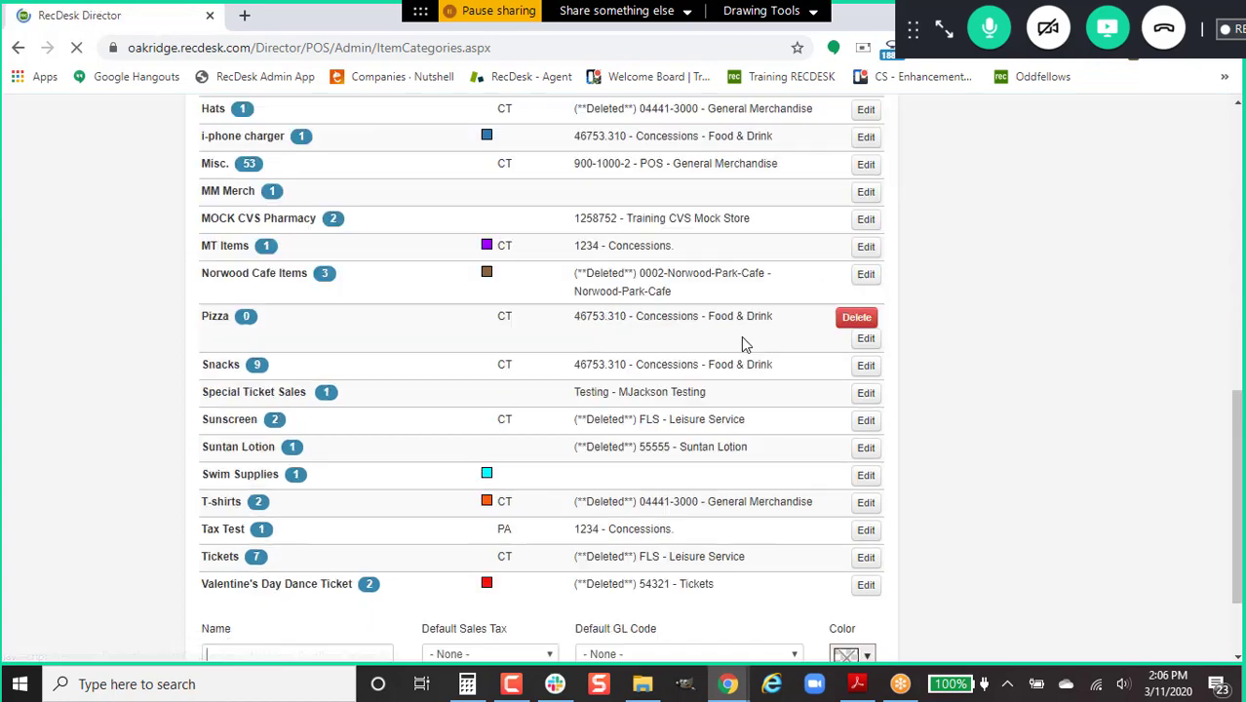
pyautogui.scroll(-2, 636, 390)
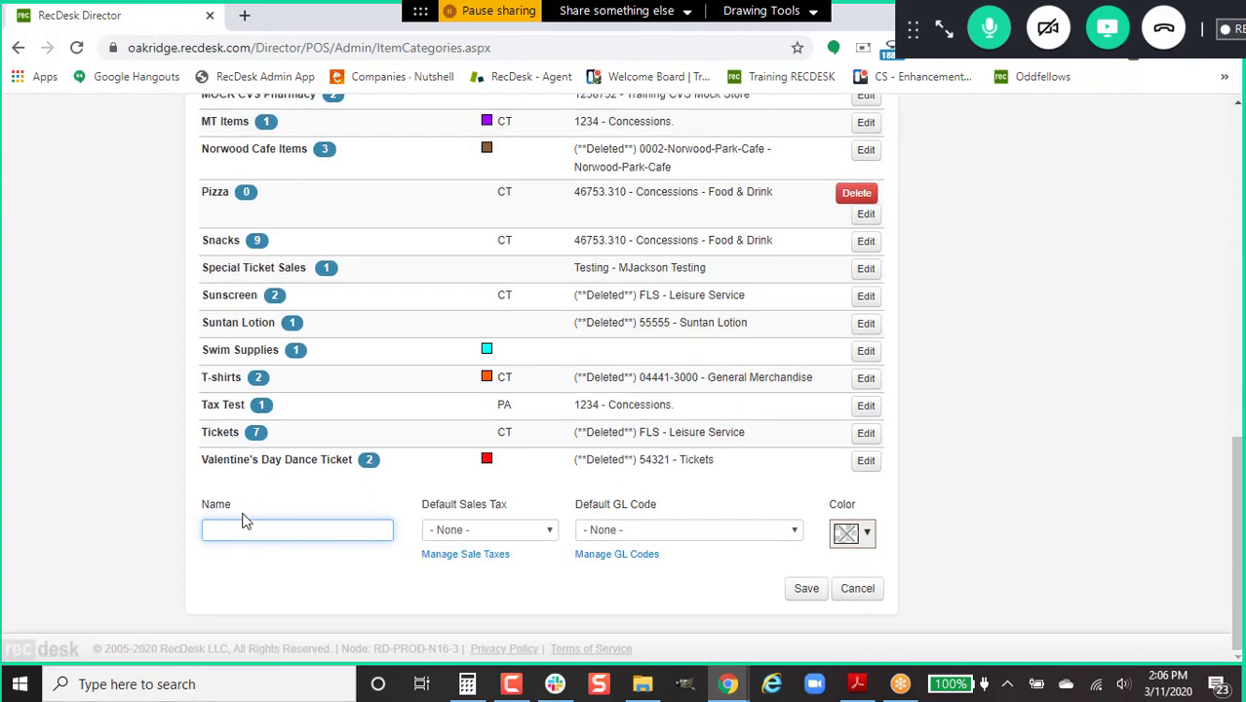
pyautogui.click(465, 537)
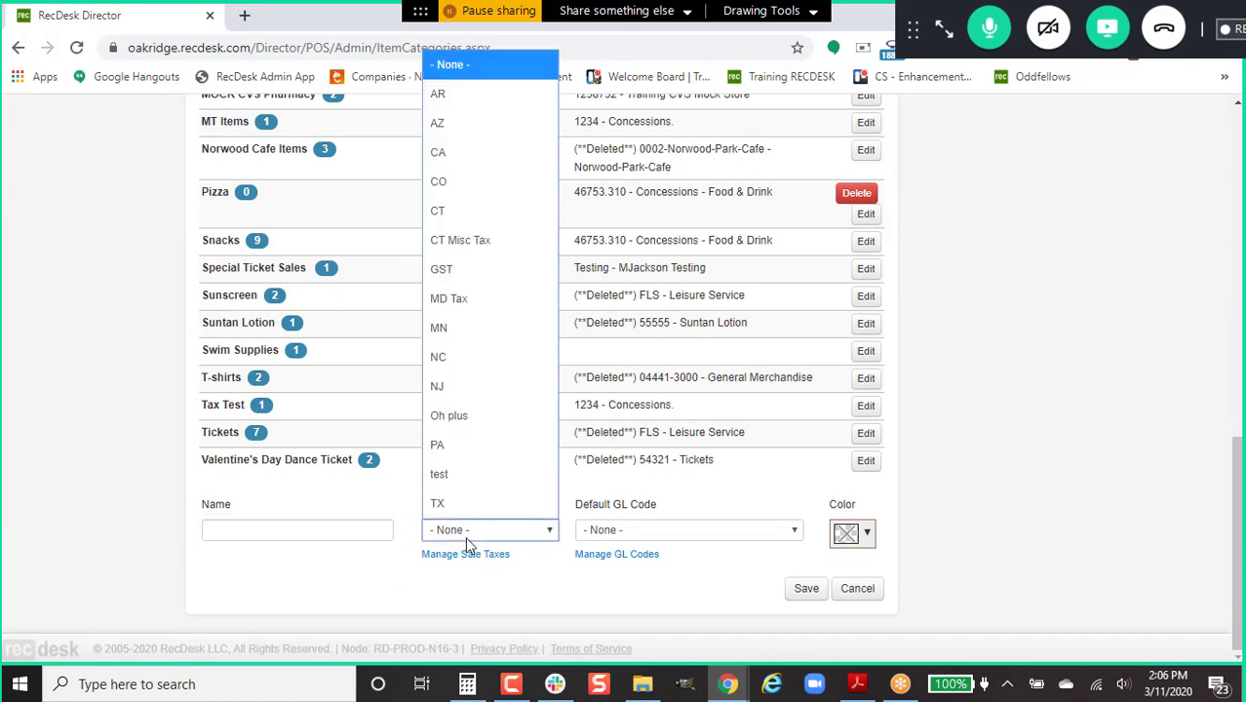
pyautogui.click(683, 530)
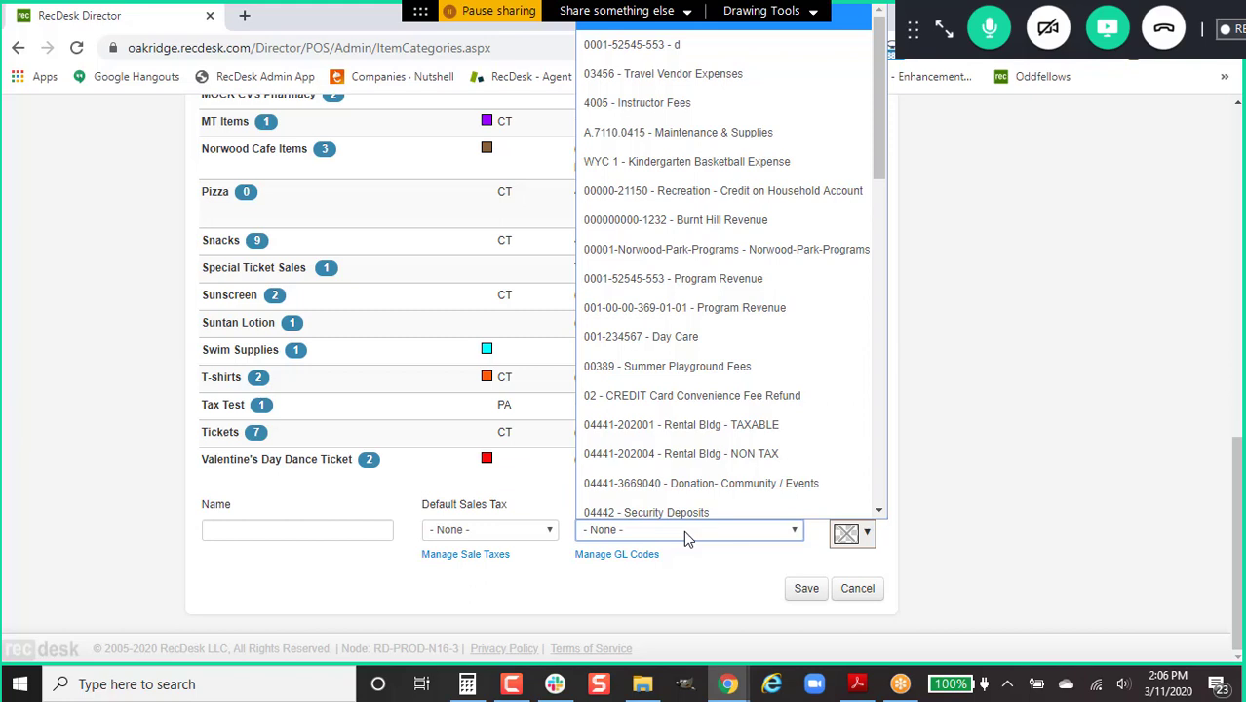
pyautogui.click(887, 541)
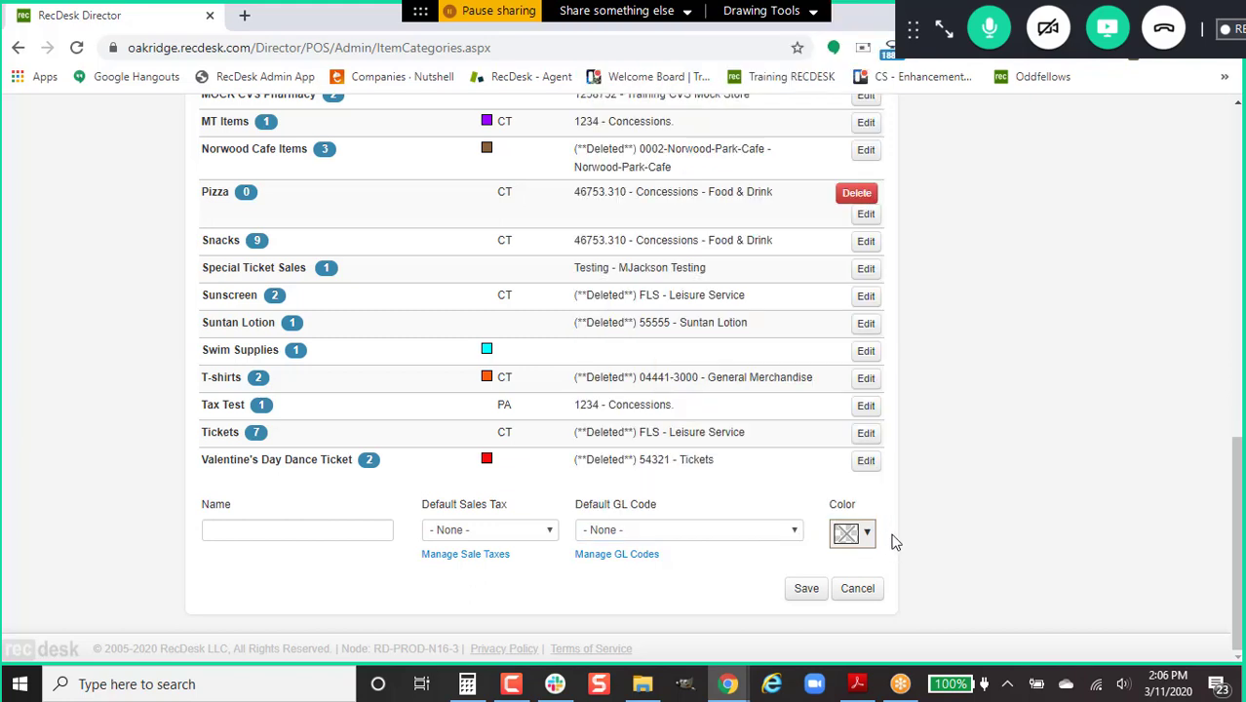
# Try a dark blue custom color for the new item category, and discard the category without saving.
pyautogui.click(852, 535)
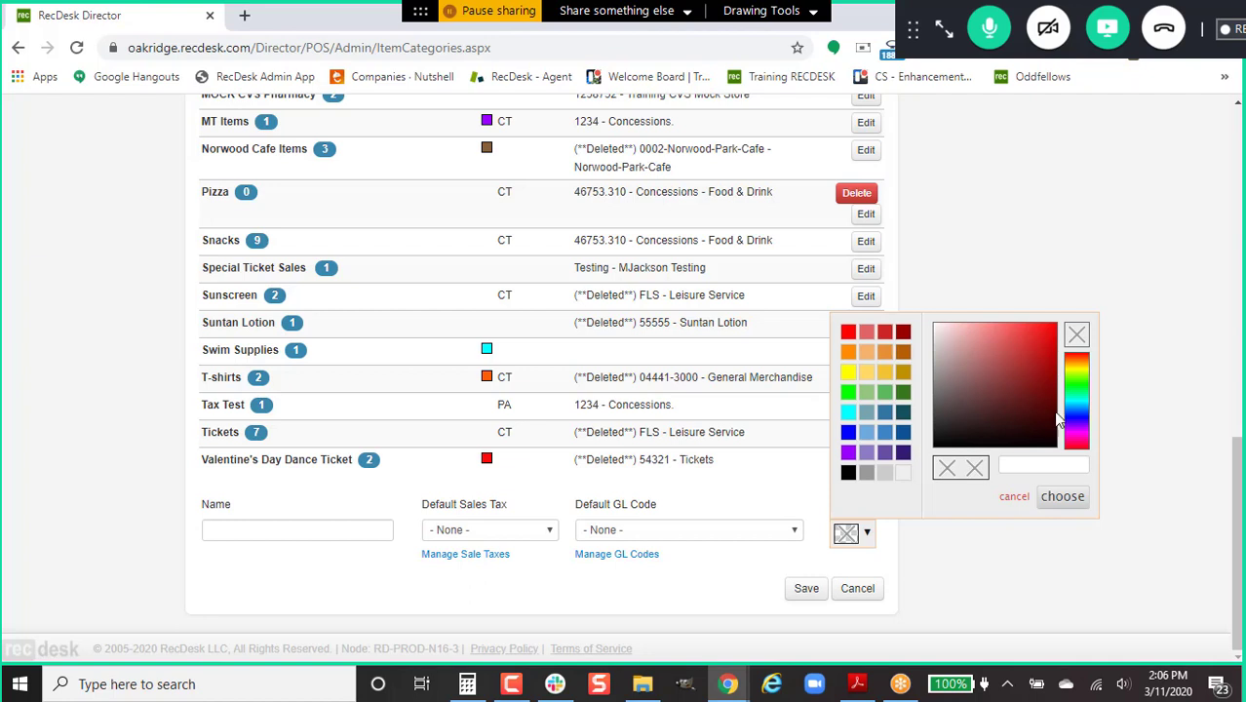
pyautogui.click(1021, 361)
pyautogui.moveTo(973, 338); pyautogui.dragTo(1009, 382)
pyautogui.moveTo(1078, 363); pyautogui.dragTo(1077, 414)
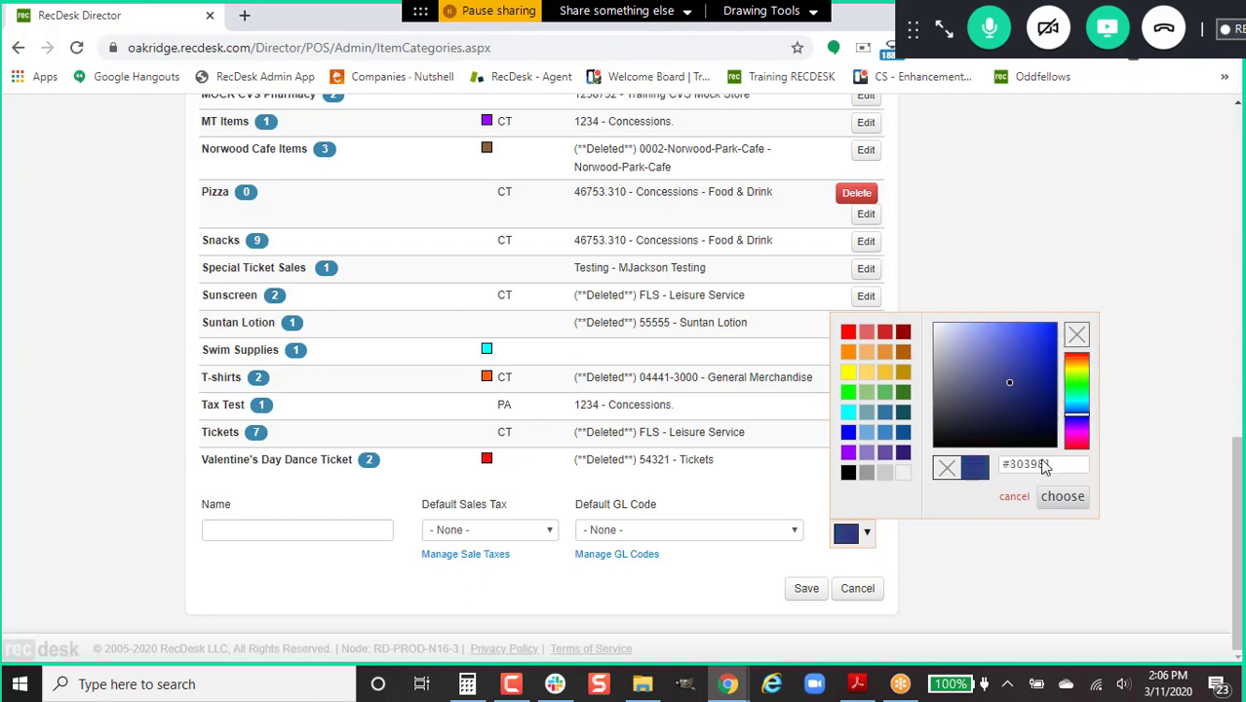
pyautogui.click(855, 589)
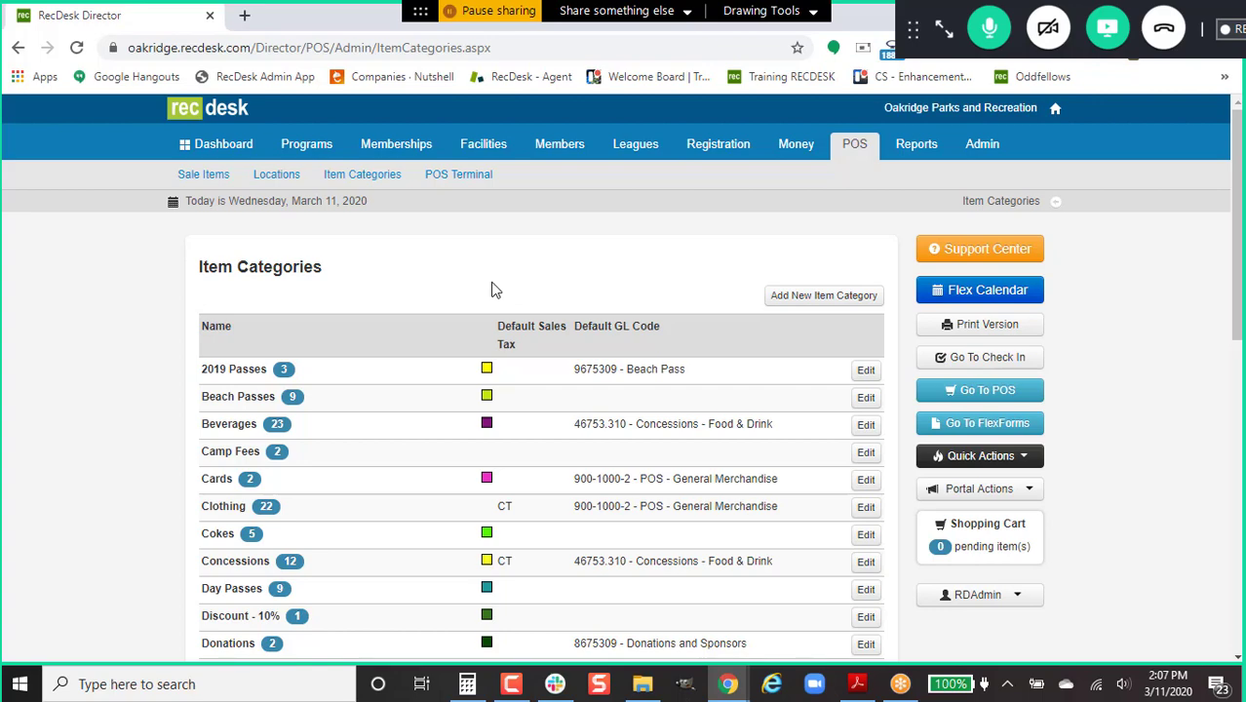
# Start a new sale item from the Sale Items list and set its category to Day Passes.
pyautogui.click(185, 176)
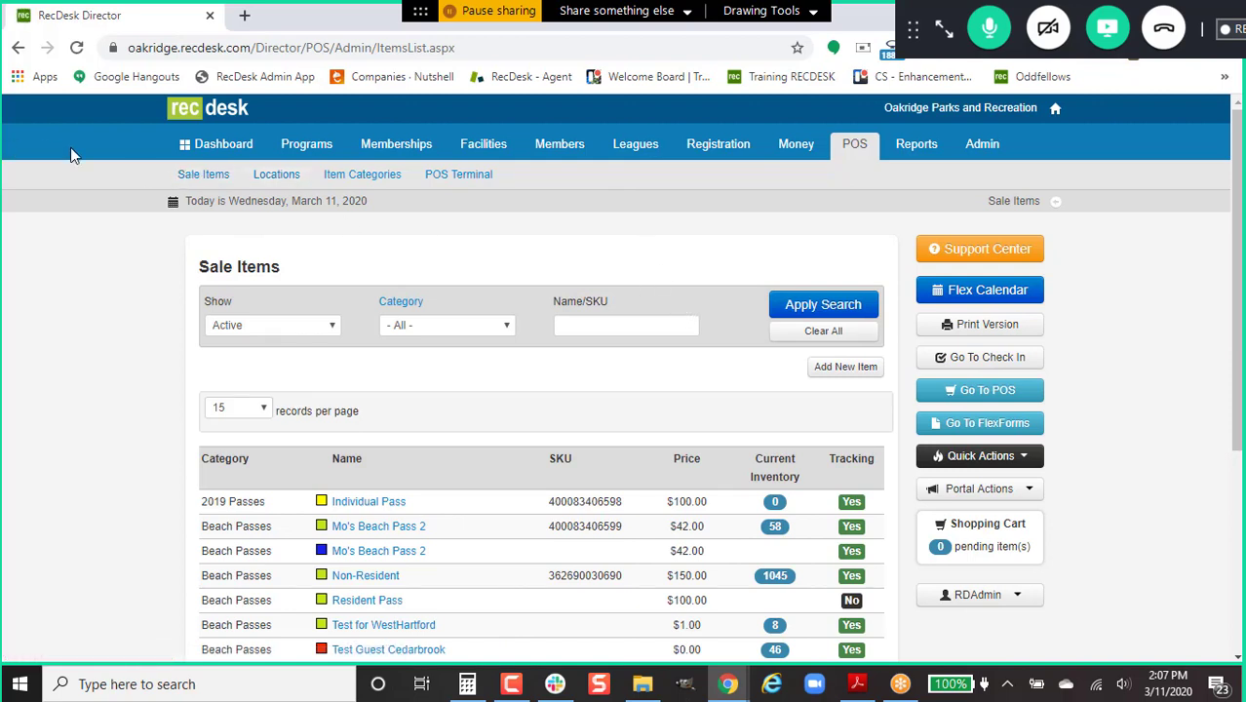
pyautogui.click(858, 370)
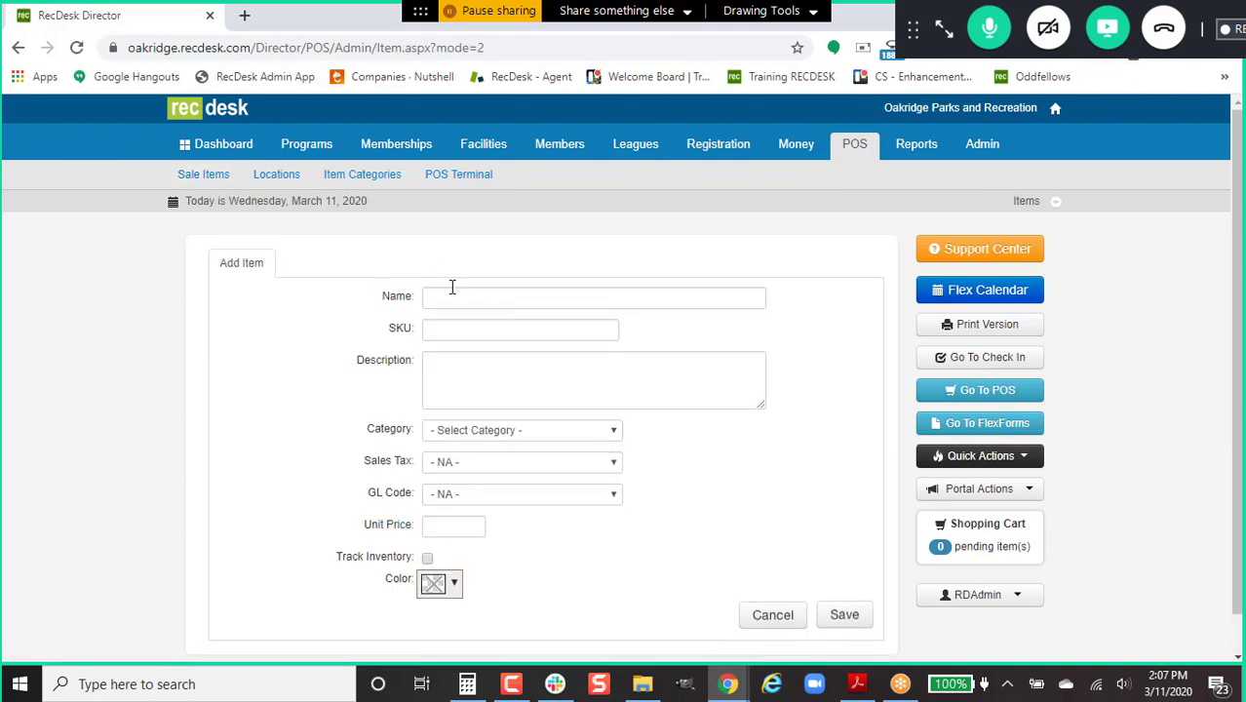
pyautogui.click(446, 328)
pyautogui.click(461, 328)
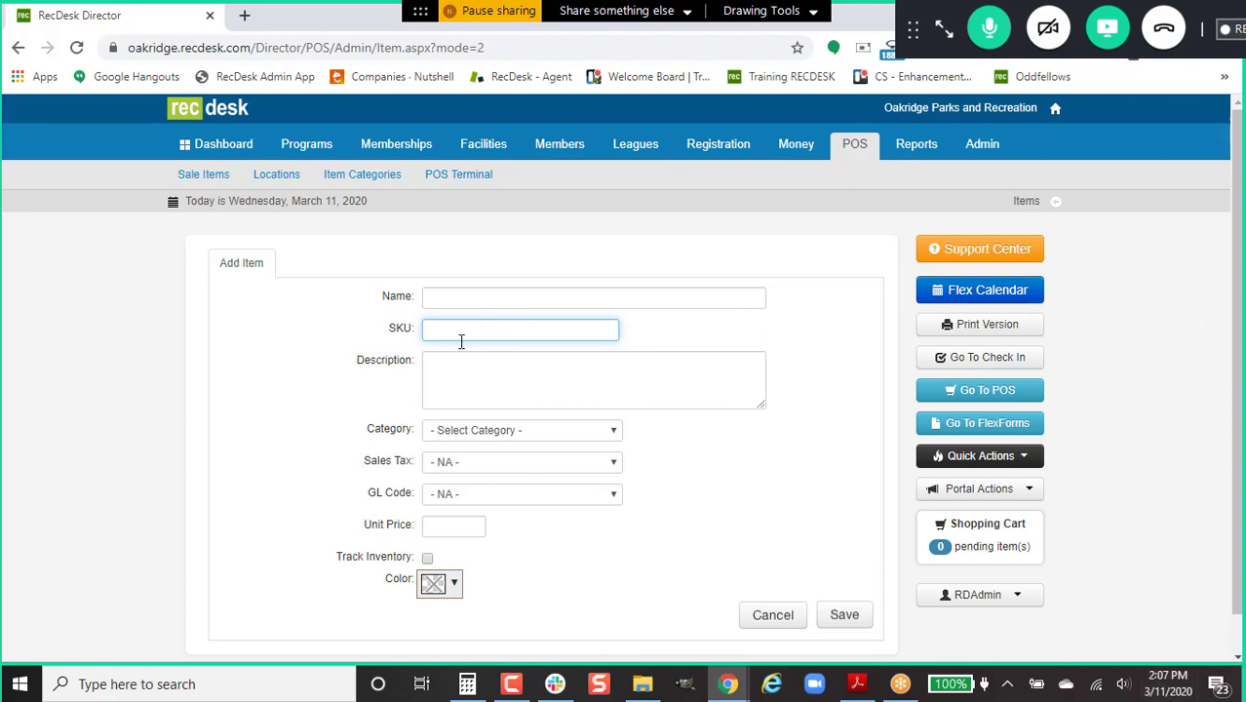
pyautogui.click(489, 433)
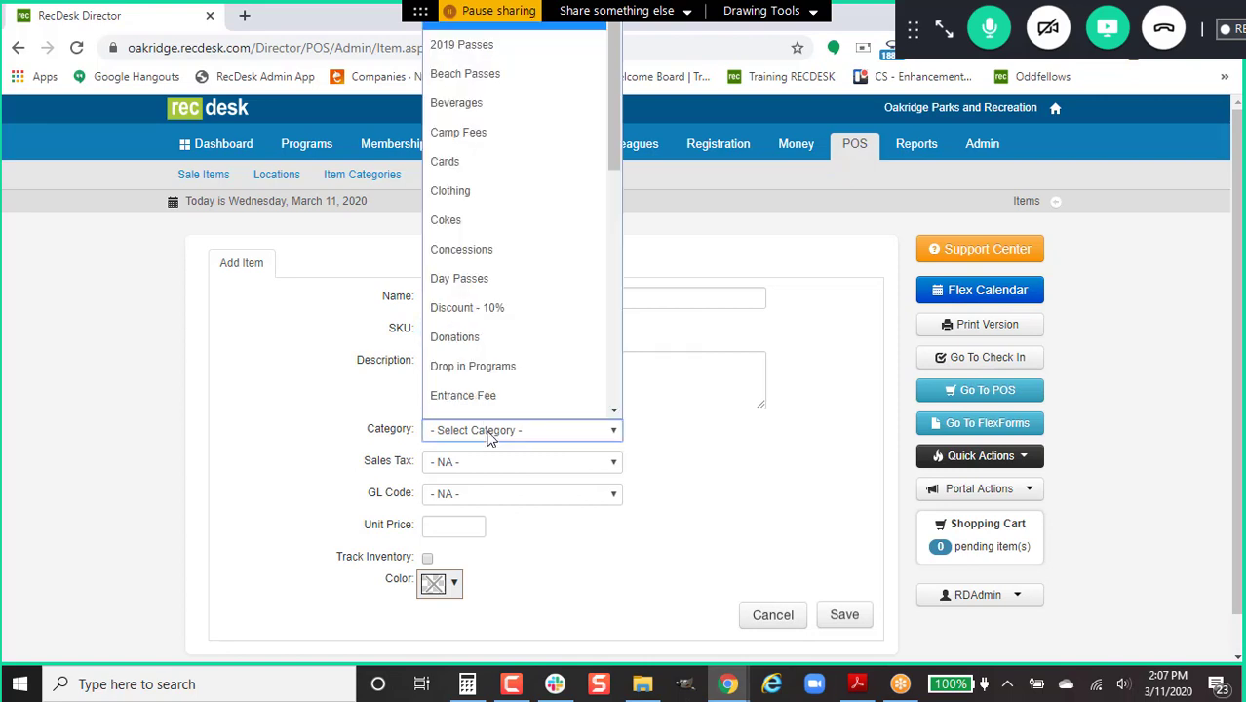
pyautogui.click(521, 259)
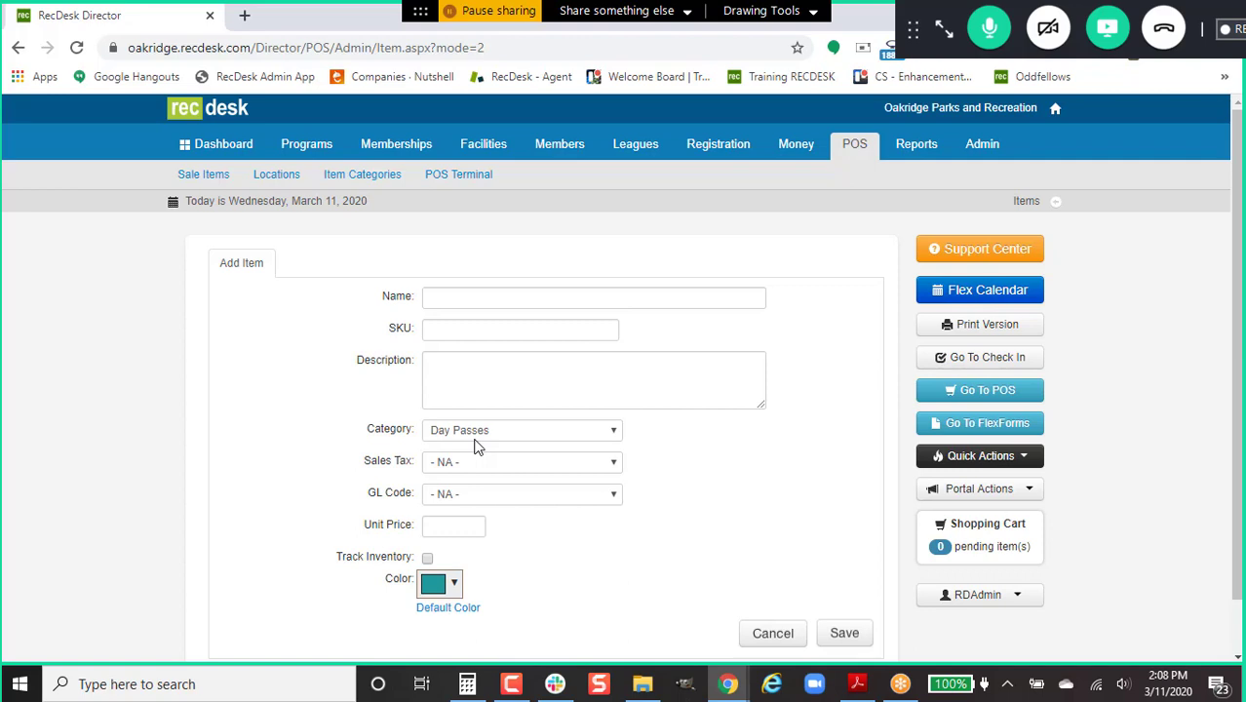
# Review the GL code, sales tax and unit price fields of the new sale item, and cancel the item.
pyautogui.click(487, 499)
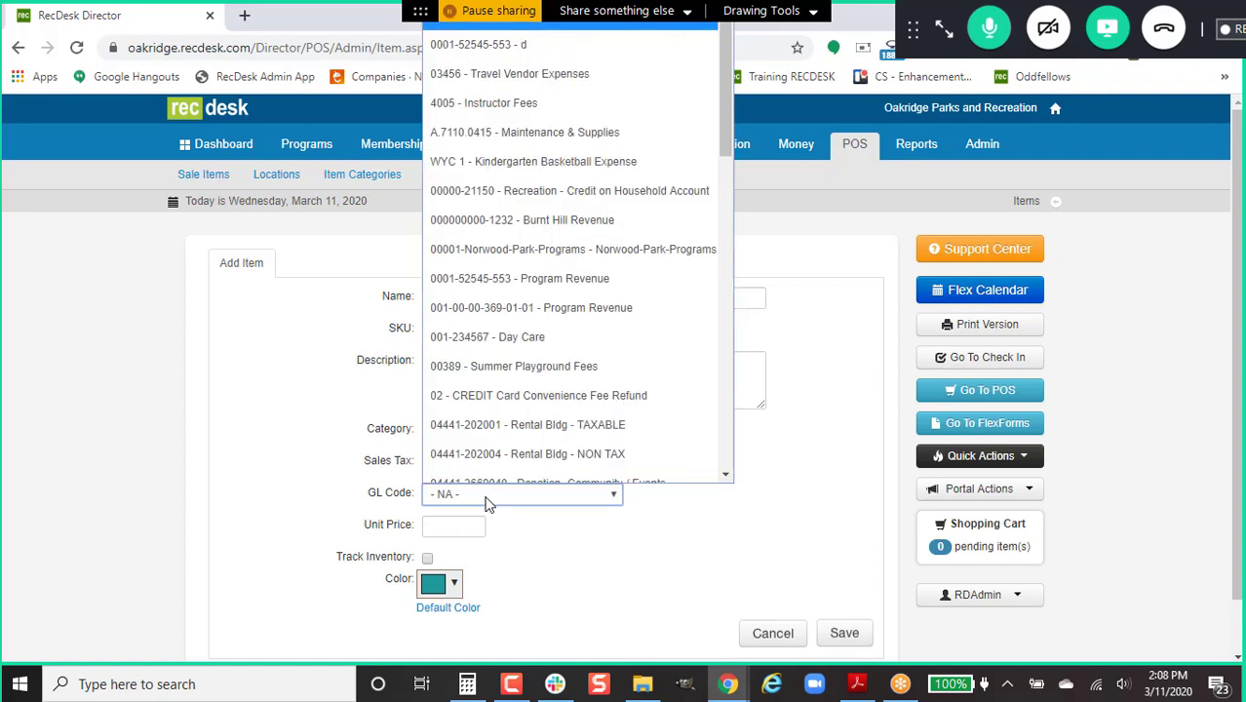
pyautogui.click(488, 503)
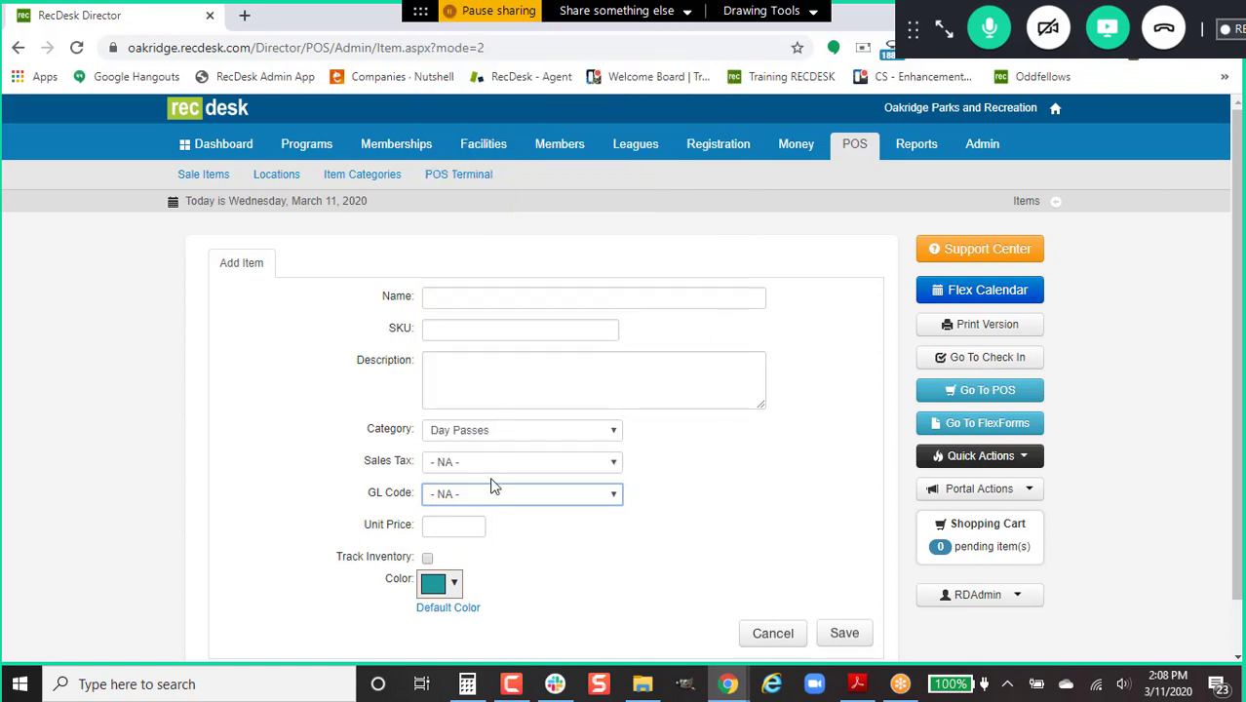
pyautogui.click(500, 466)
pyautogui.click(500, 466)
pyautogui.click(456, 526)
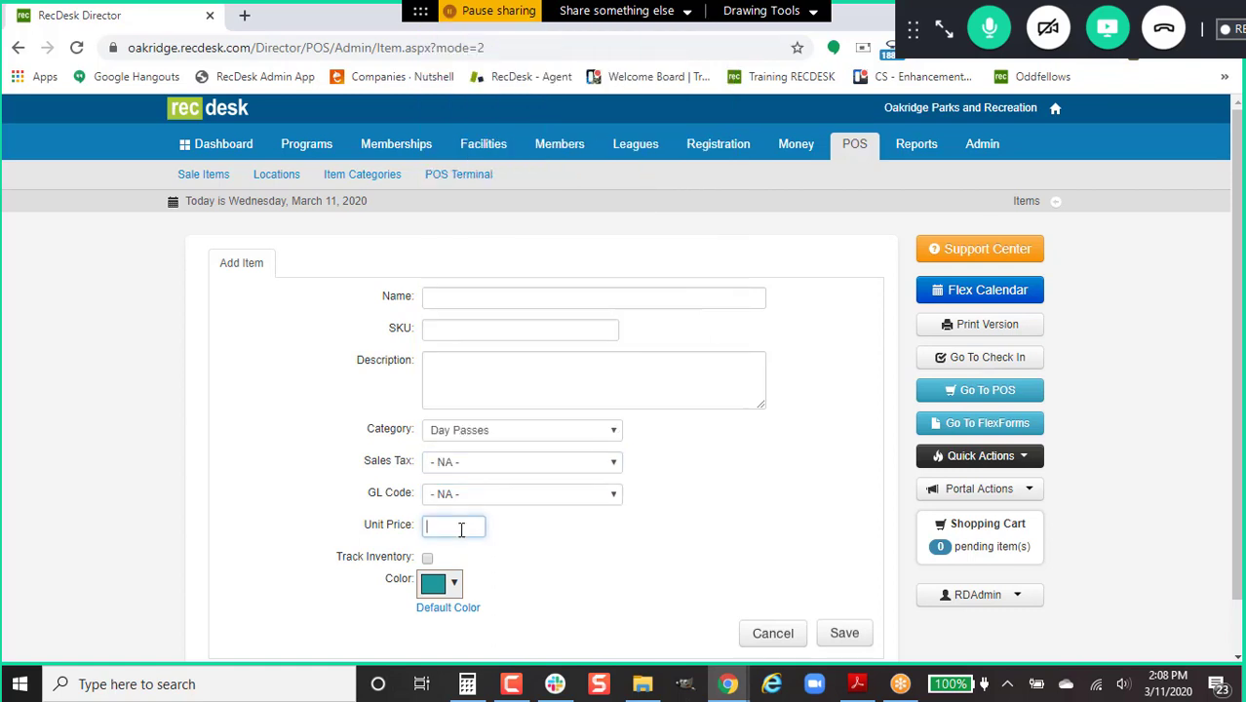
pyautogui.scroll(-1, 458, 527)
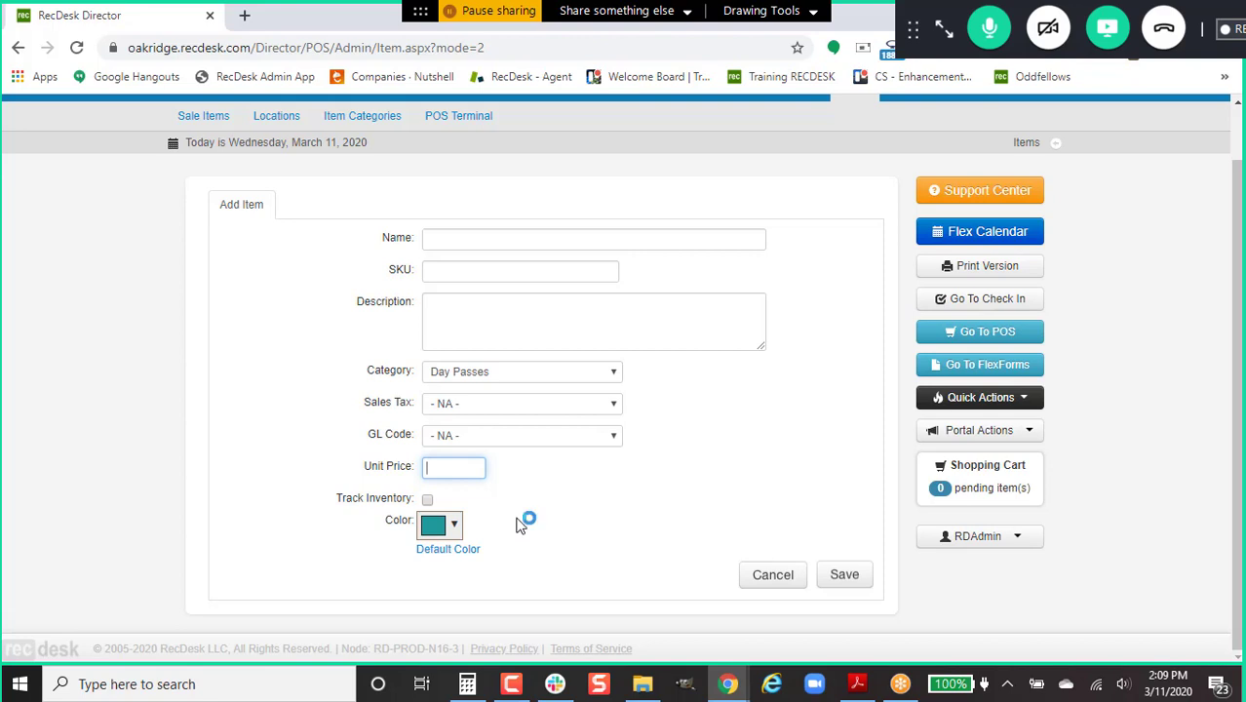
pyautogui.click(758, 575)
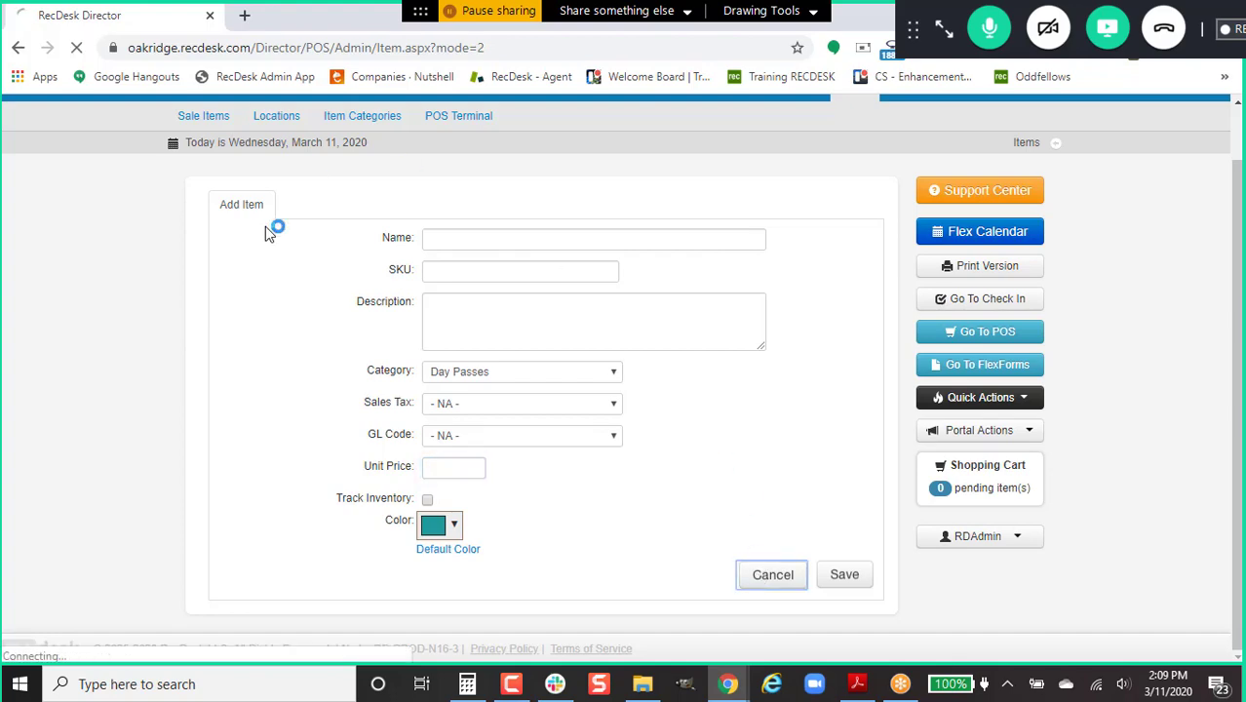
# Look over the sale items, browse the facilities that can be added as a POS location, and cancel adding one.
pyautogui.scroll(-3, 477, 450)
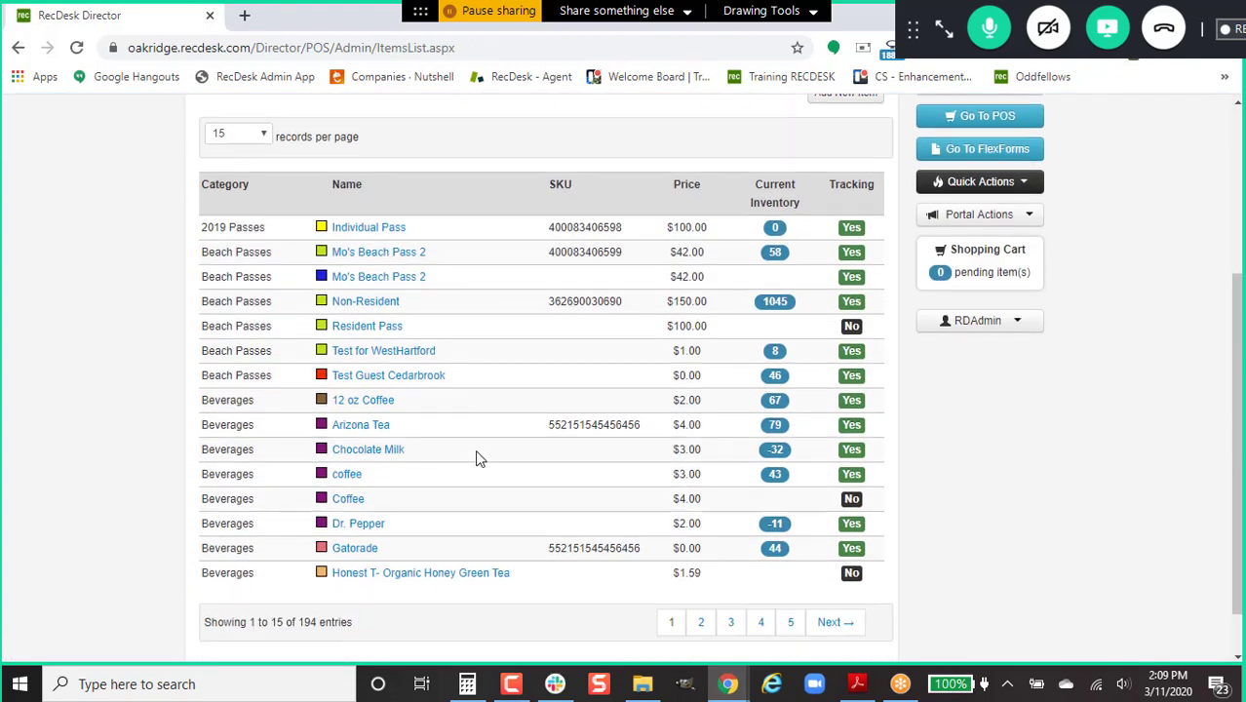
pyautogui.scroll(3, 487, 441)
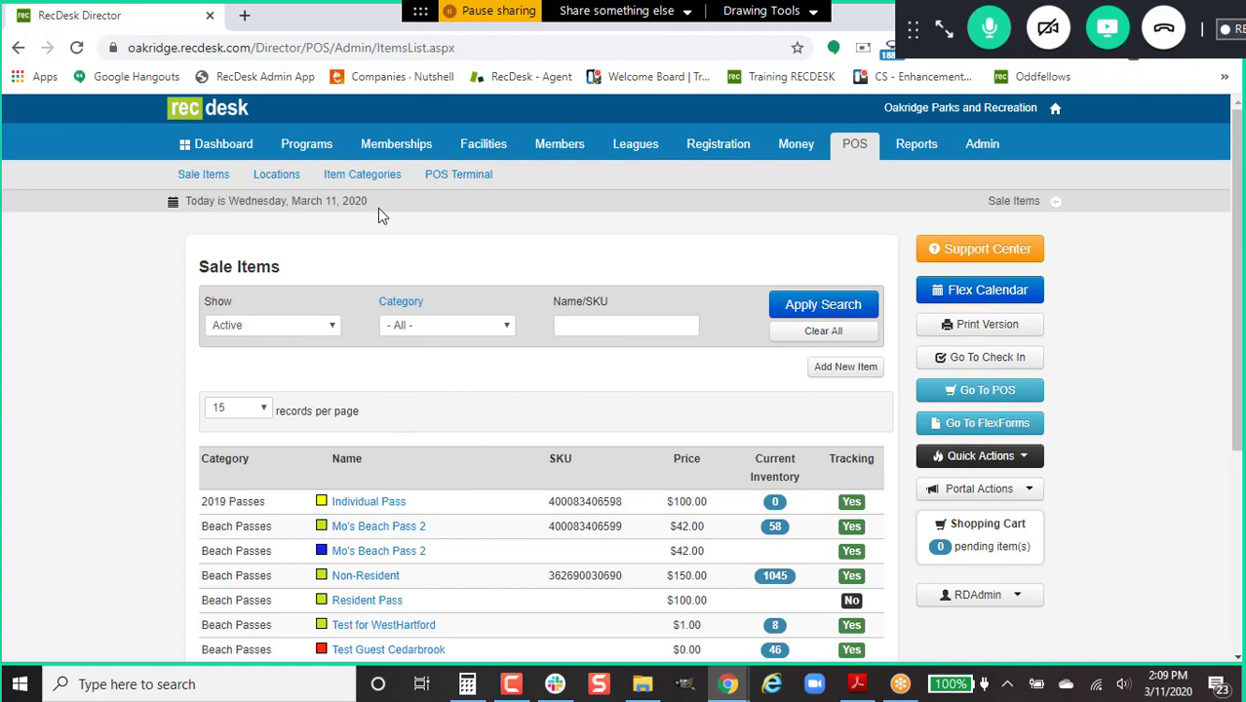
pyautogui.click(285, 181)
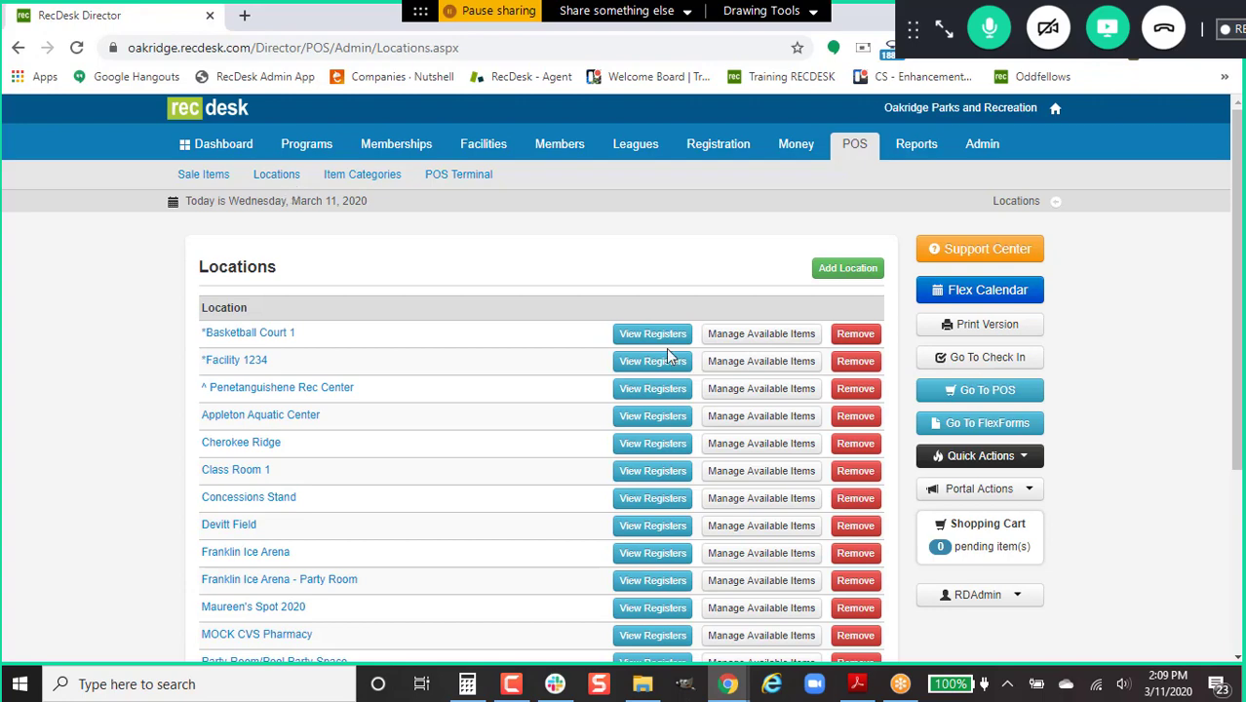
pyautogui.click(827, 267)
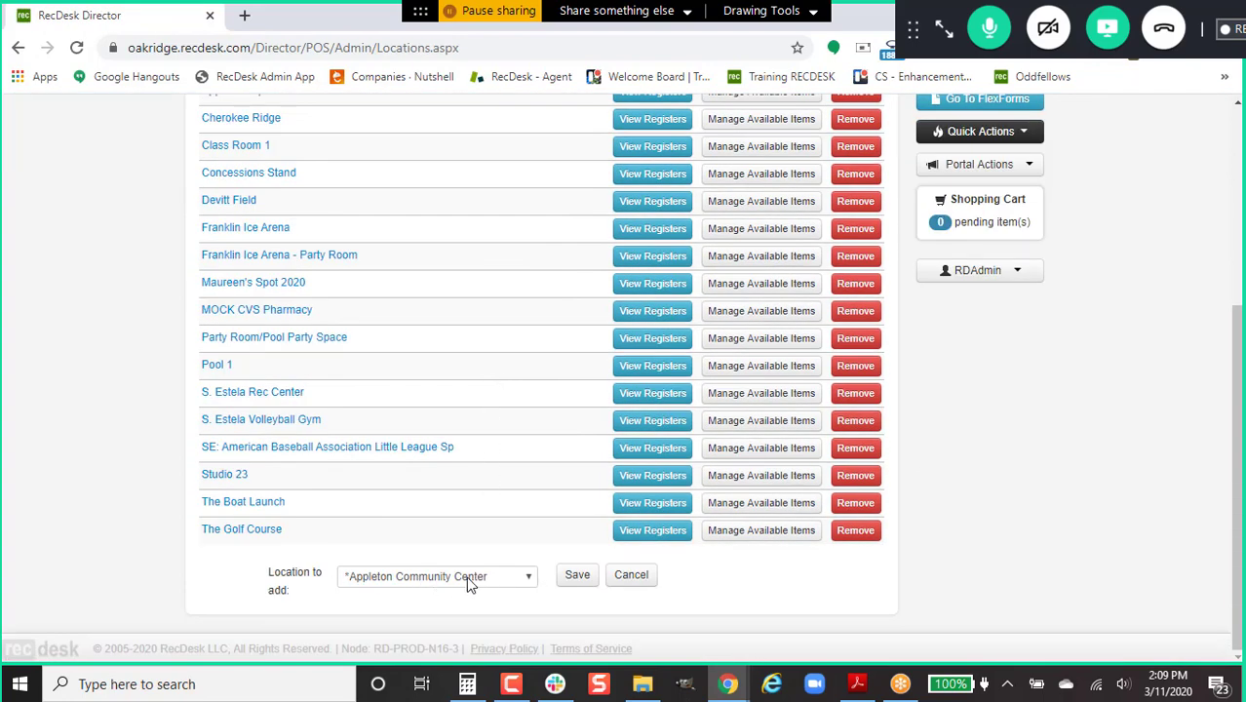
pyautogui.click(468, 577)
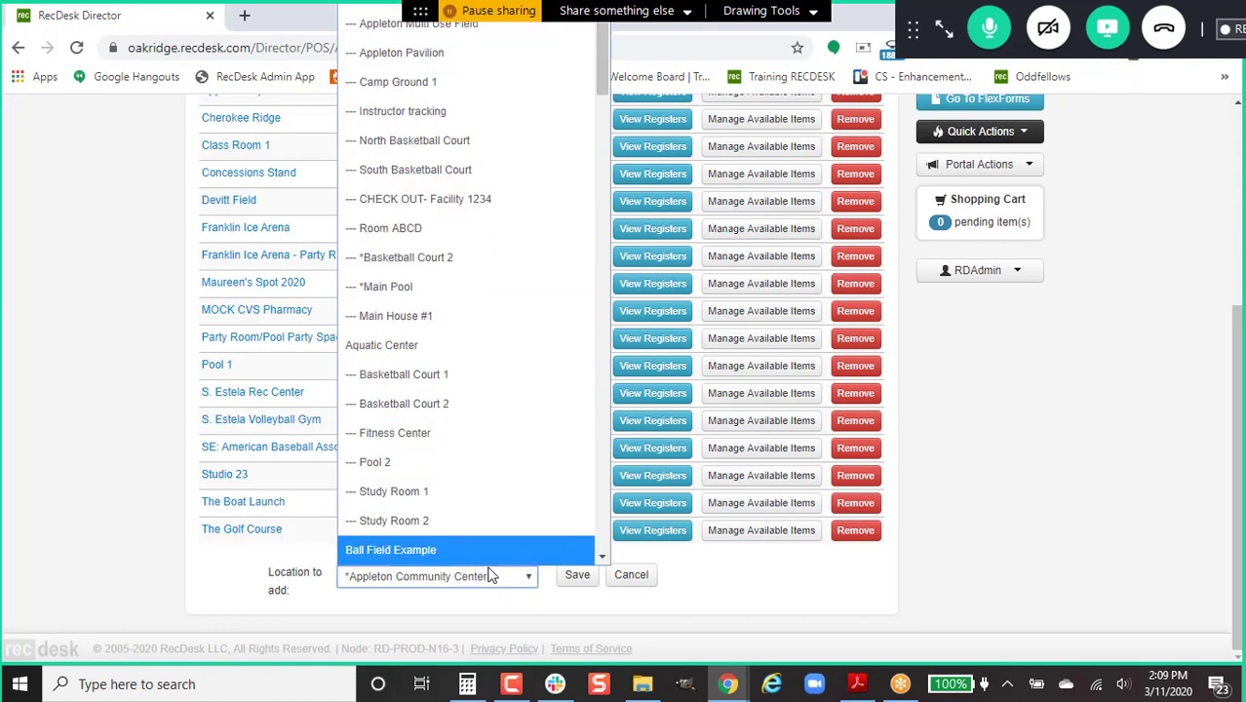
pyautogui.scroll(-5, 478, 559)
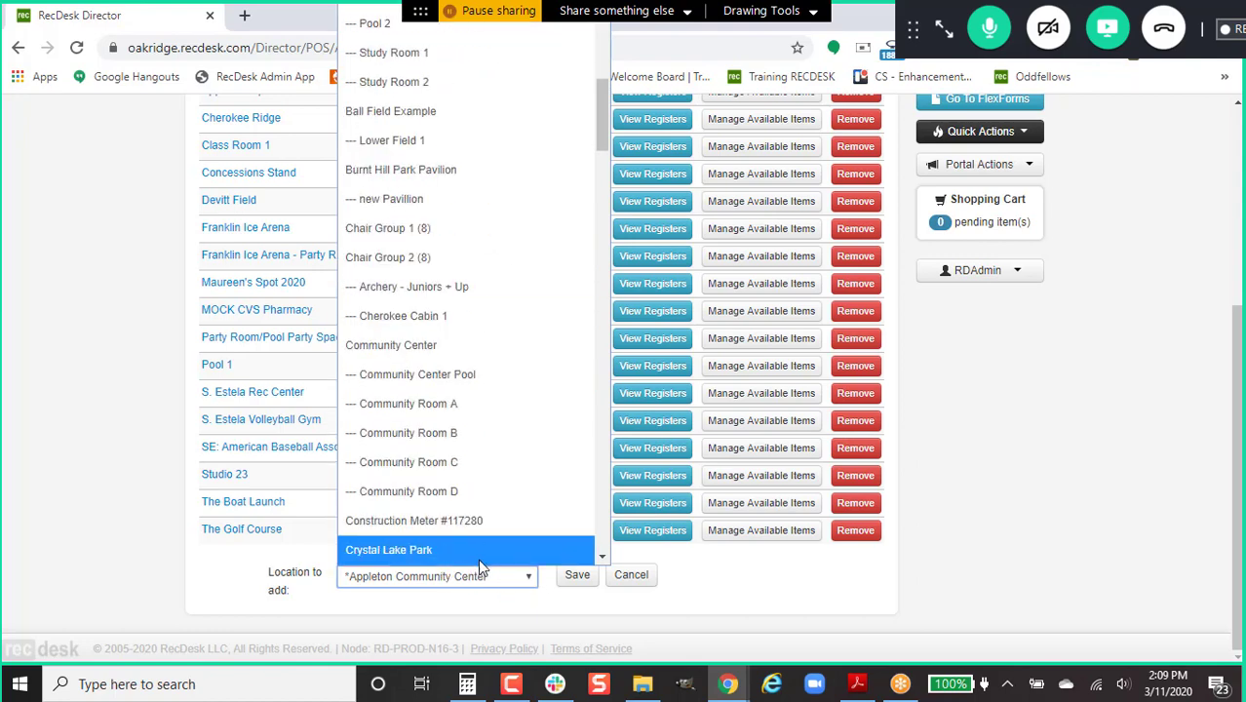
pyautogui.click(552, 606)
pyautogui.click(634, 582)
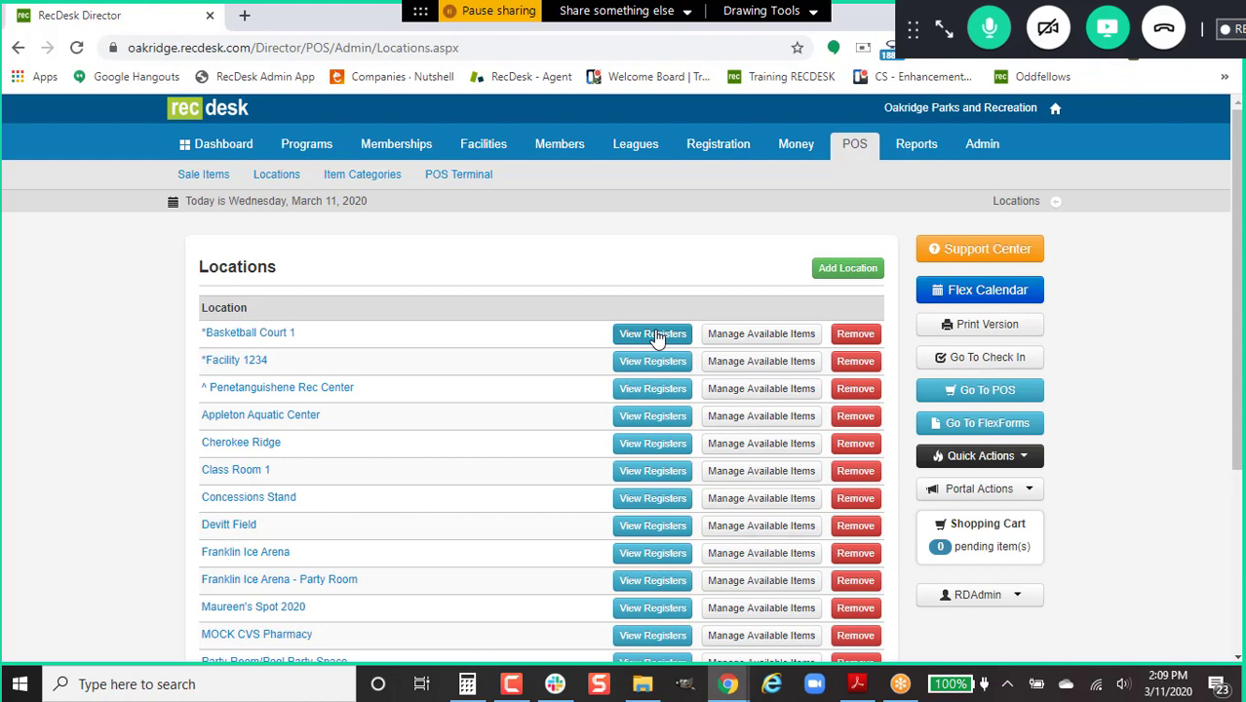
# View the registers of *Basketball Court 1, look at the form for adding a register, and cancel it.
pyautogui.click(653, 334)
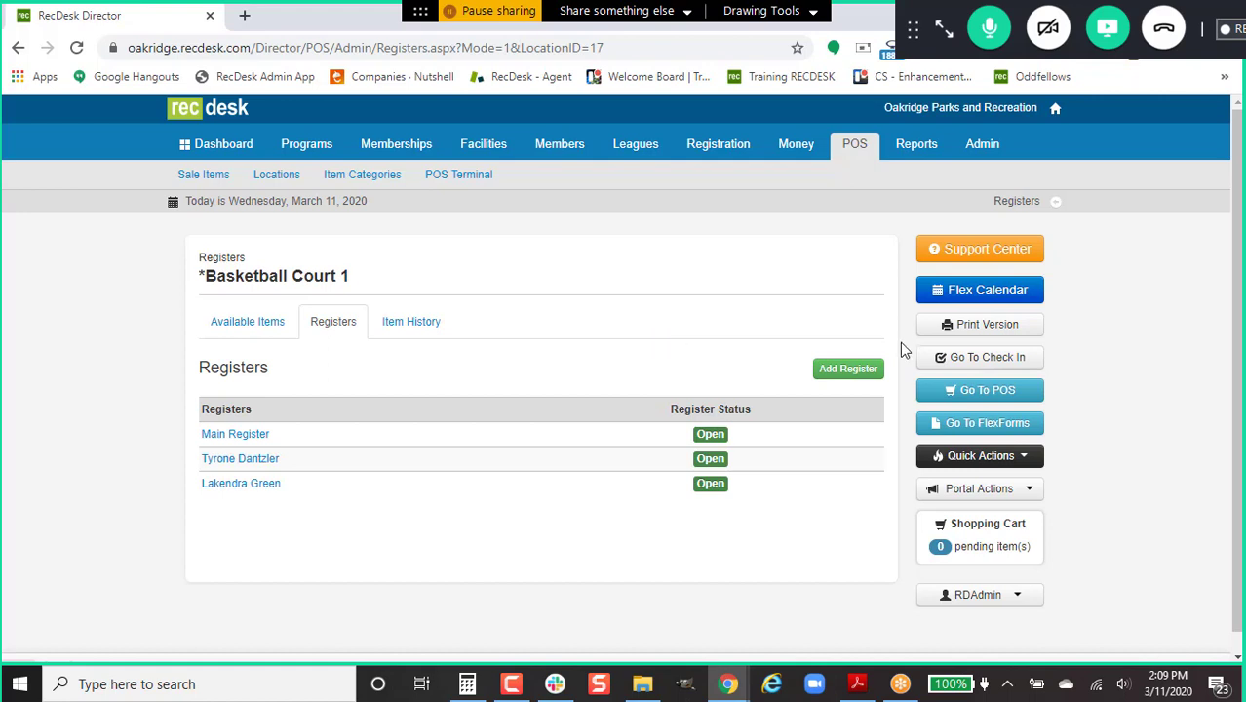
pyautogui.click(829, 369)
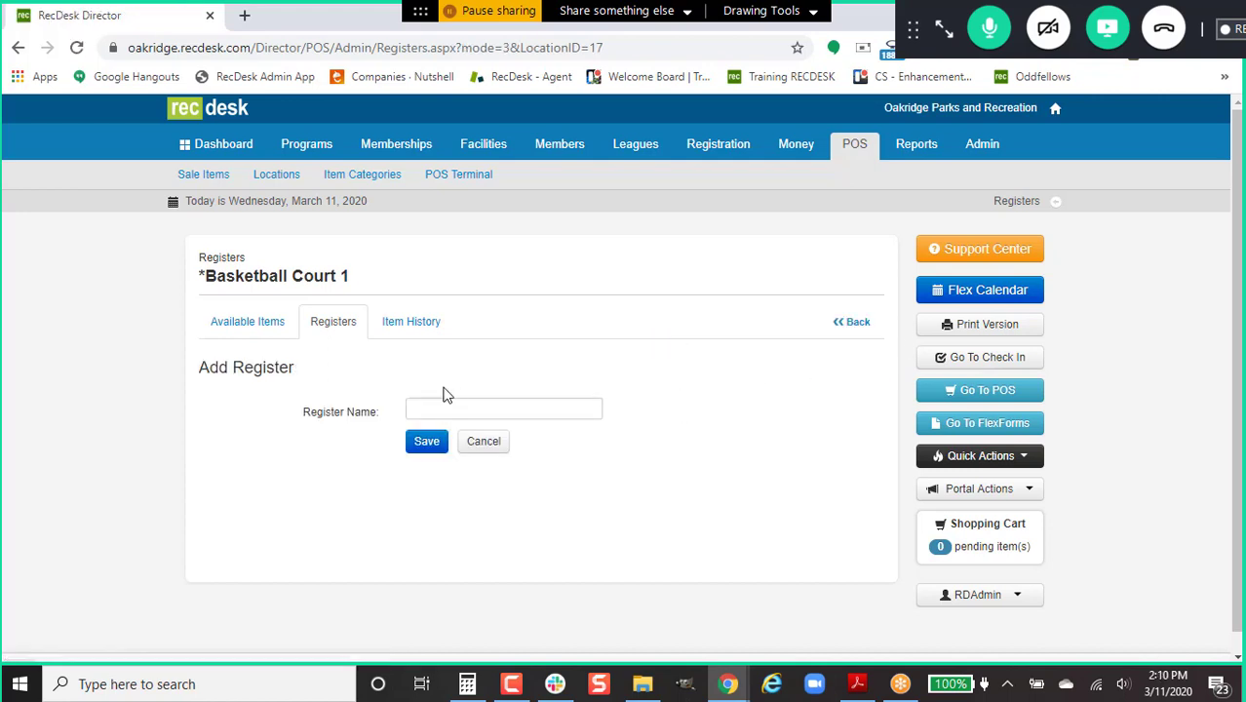
pyautogui.click(481, 445)
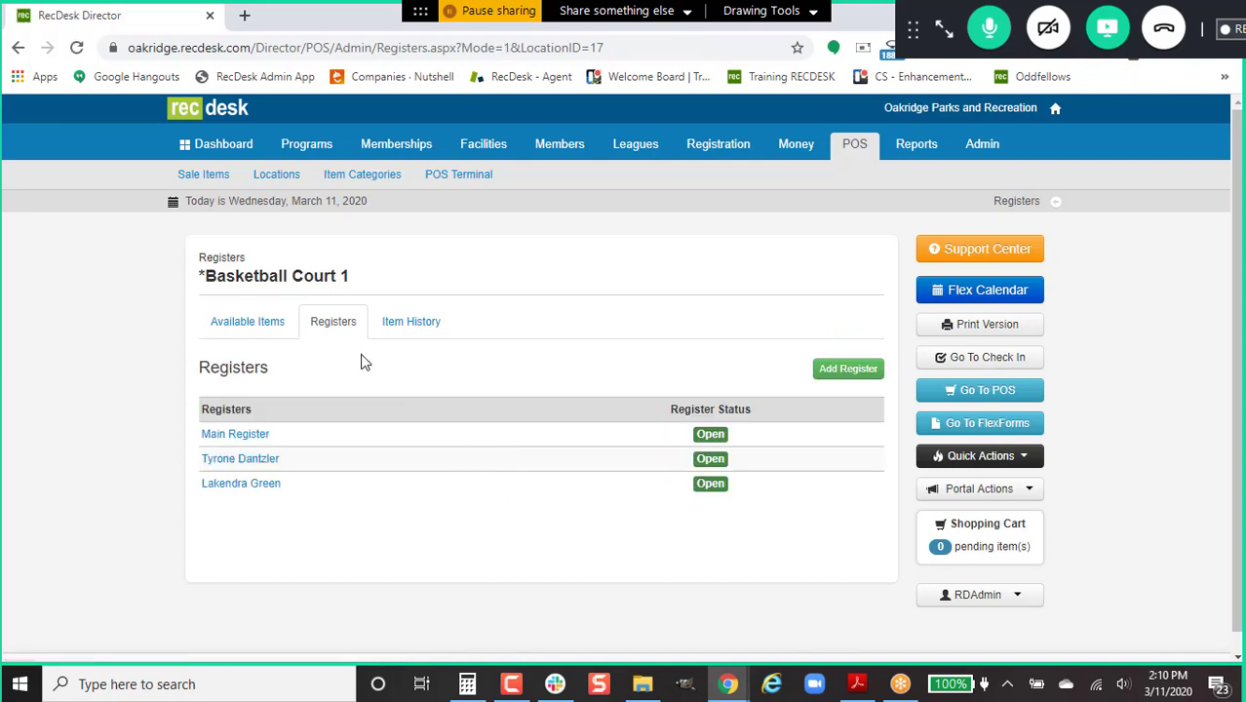
# Open the management page for items available at *Basketball Court 1 and review which ones can be added or removed.
pyautogui.click(235, 326)
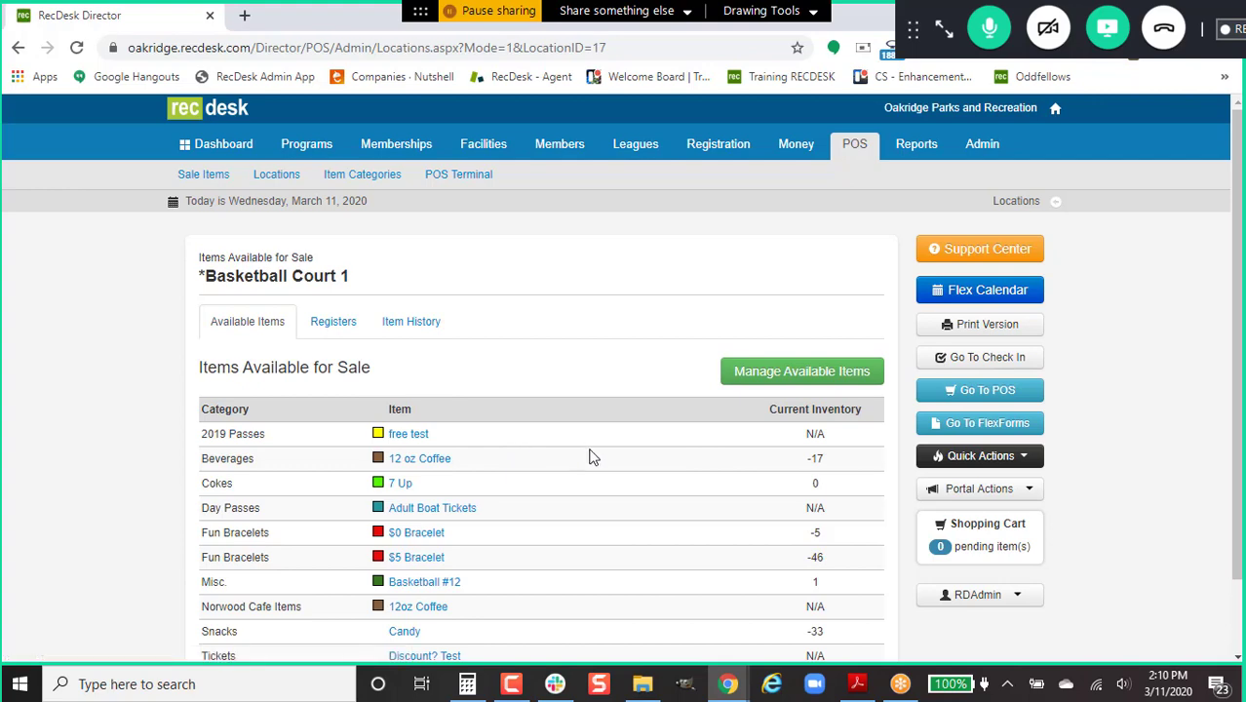
pyautogui.click(769, 379)
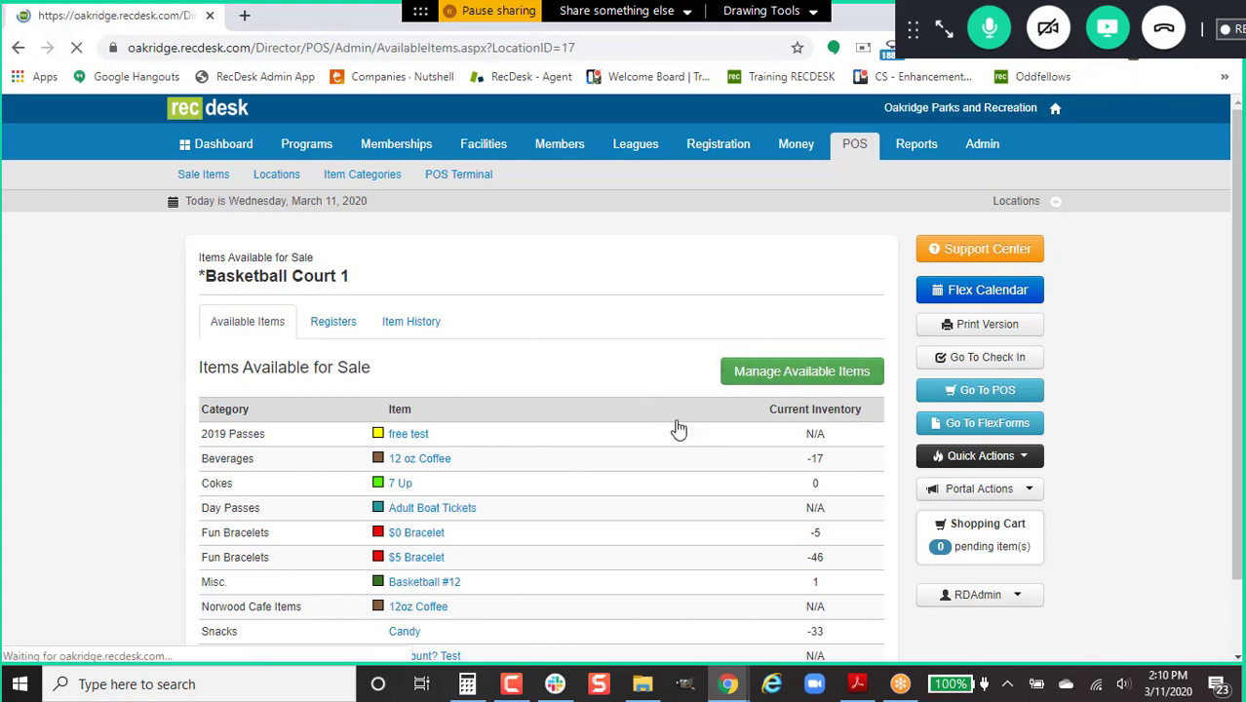
pyautogui.scroll(-1, 679, 429)
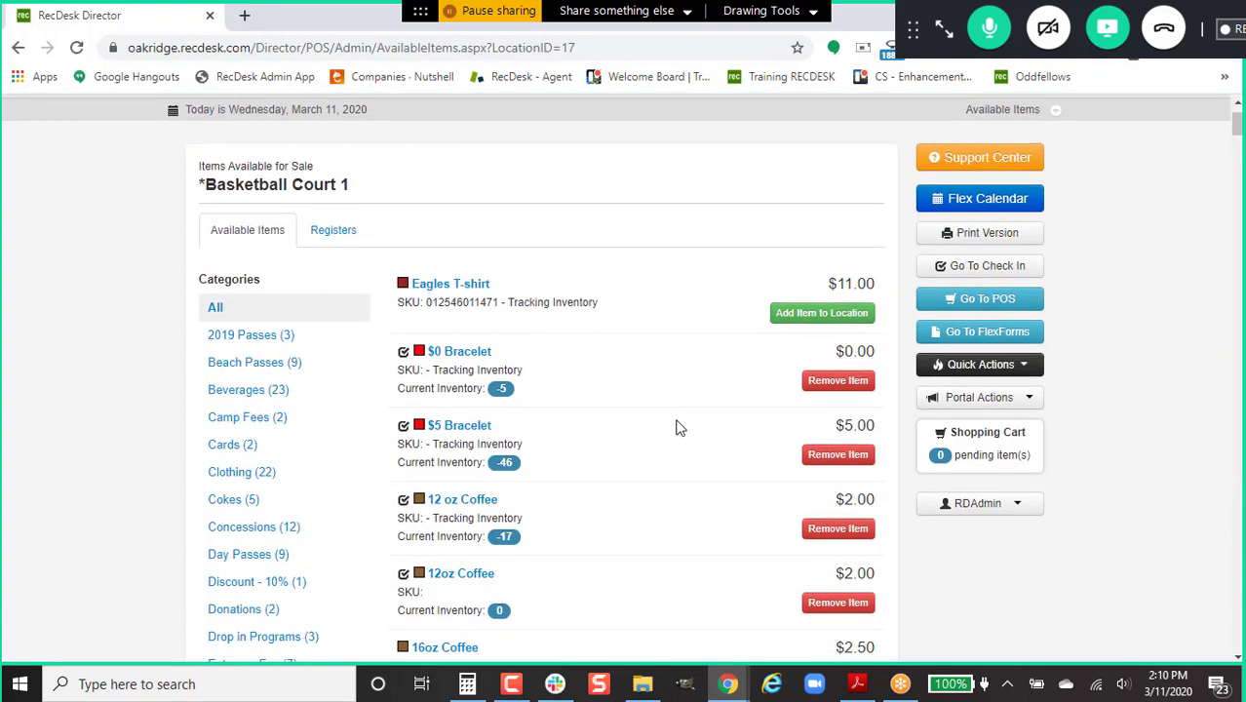
pyautogui.scroll(-1, 679, 429)
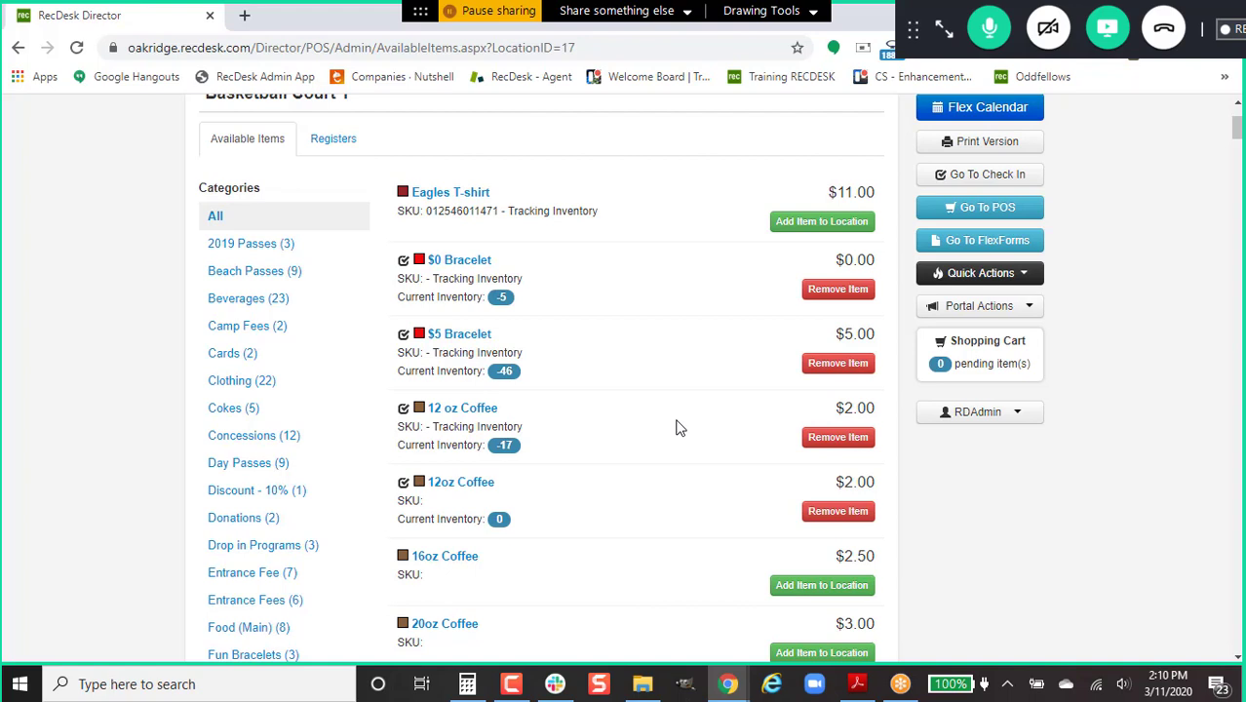
# Add the Eagles T-shirt to the items available for sale at *Basketball Court 1.
pyautogui.scroll(2, 679, 428)
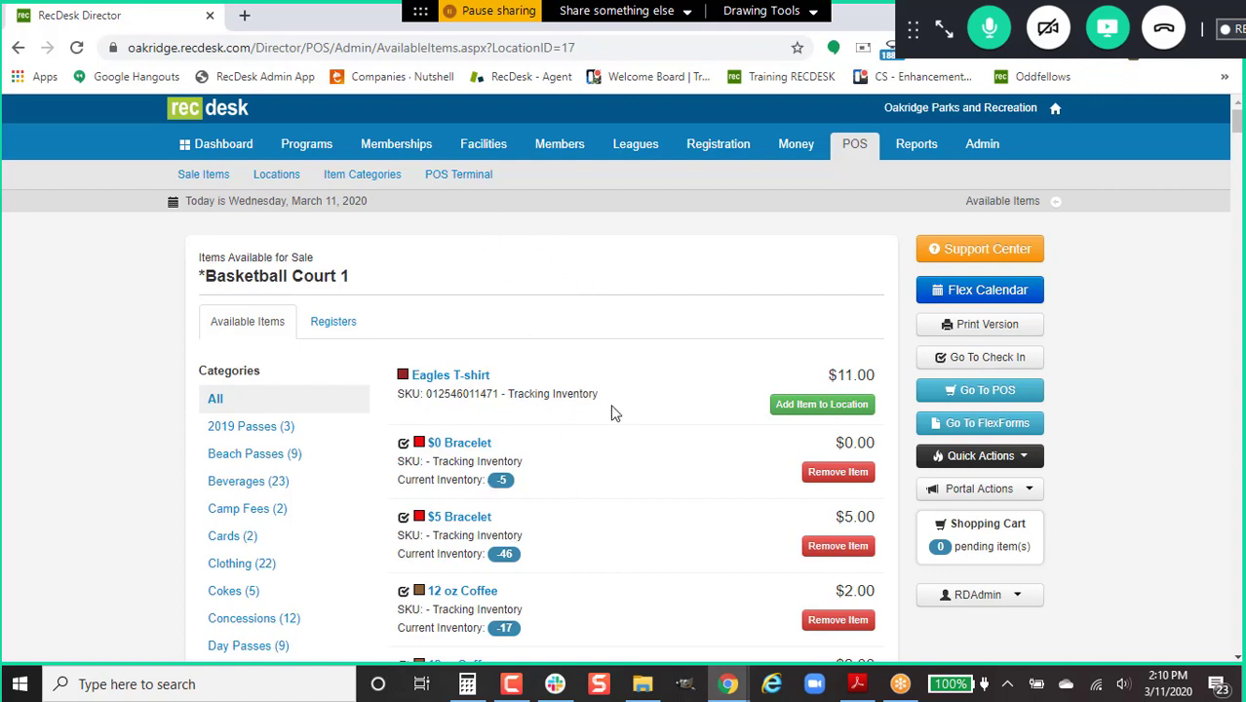
pyautogui.scroll(-1, 613, 429)
pyautogui.click(839, 313)
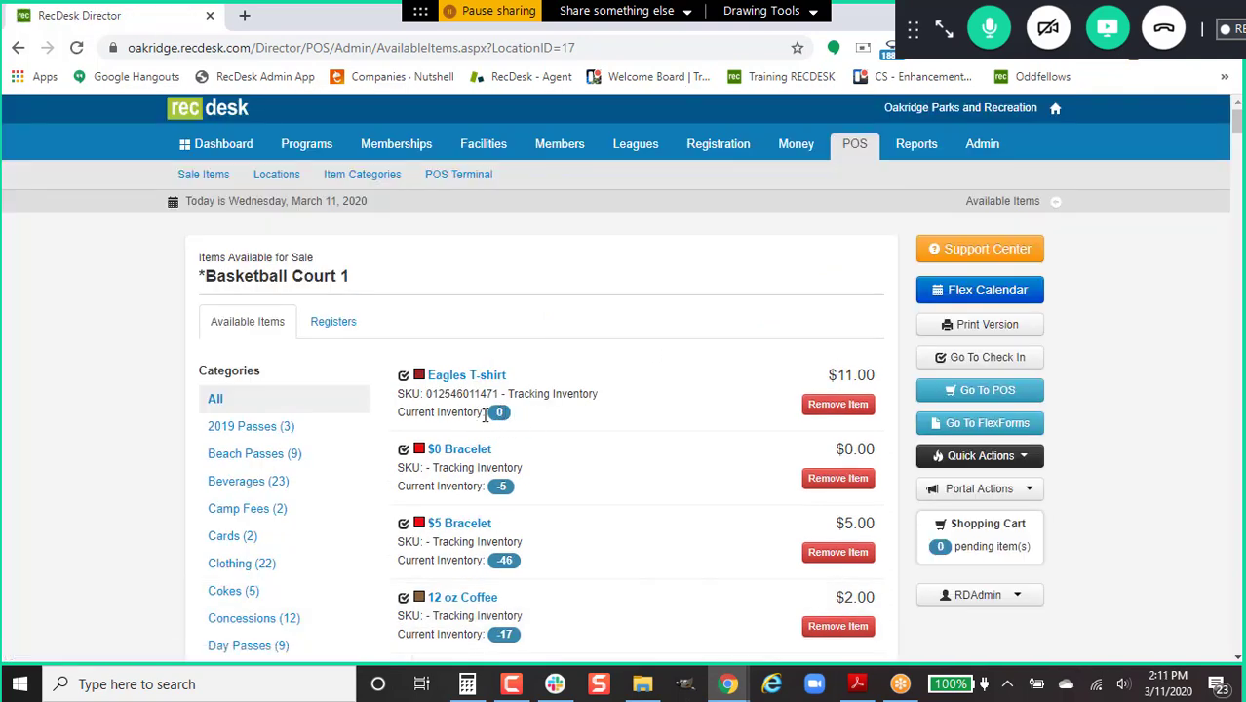
# Open the Eagles T-shirt's details and go to the management of its inventory per location.
pyautogui.click(481, 377)
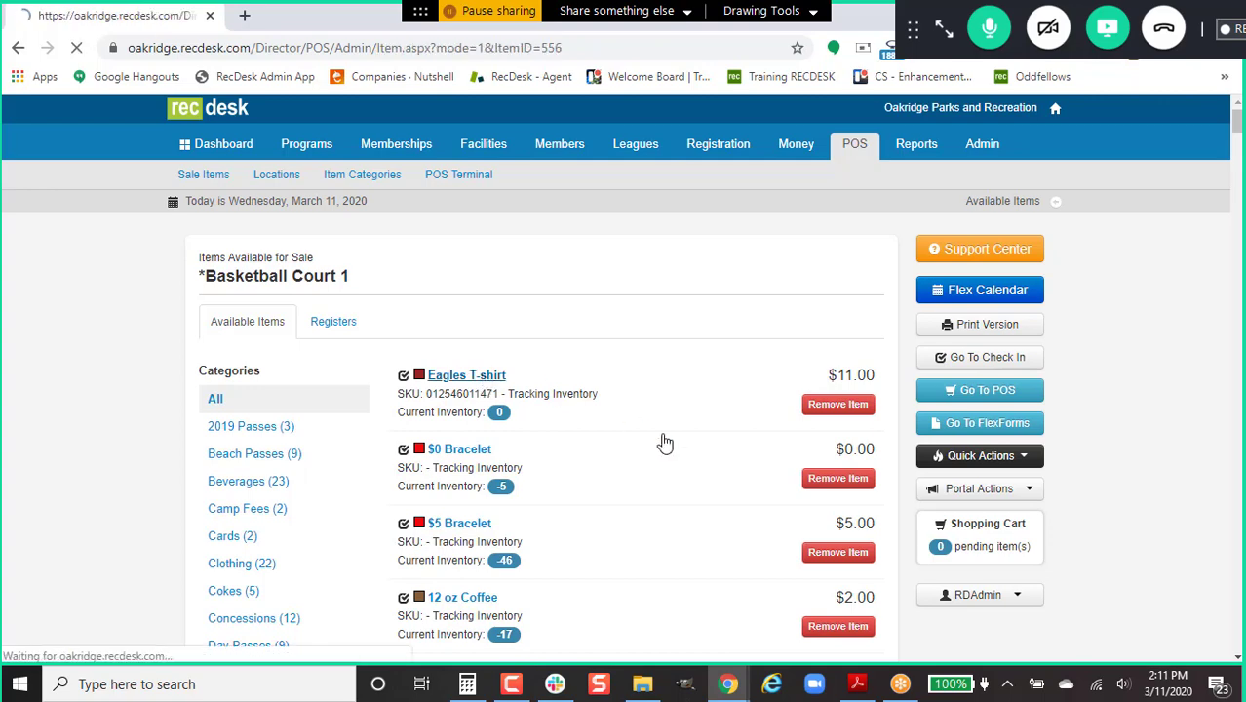
pyautogui.scroll(-2, 665, 437)
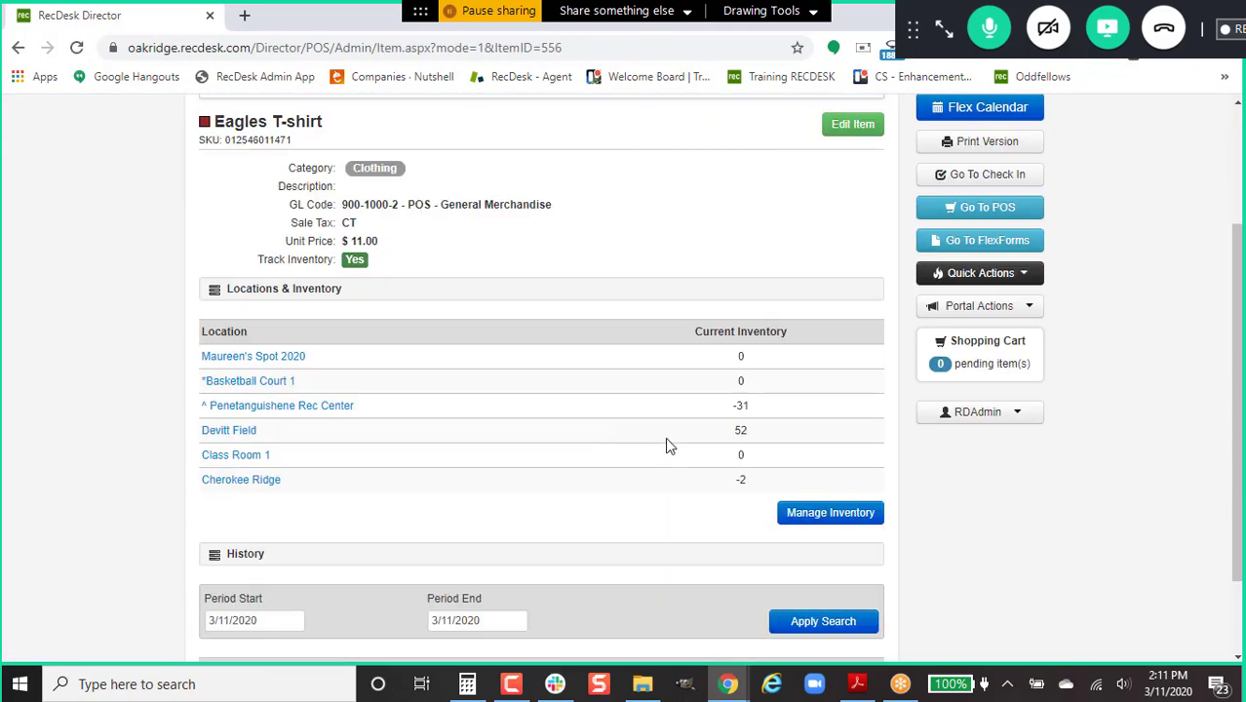
pyautogui.click(798, 517)
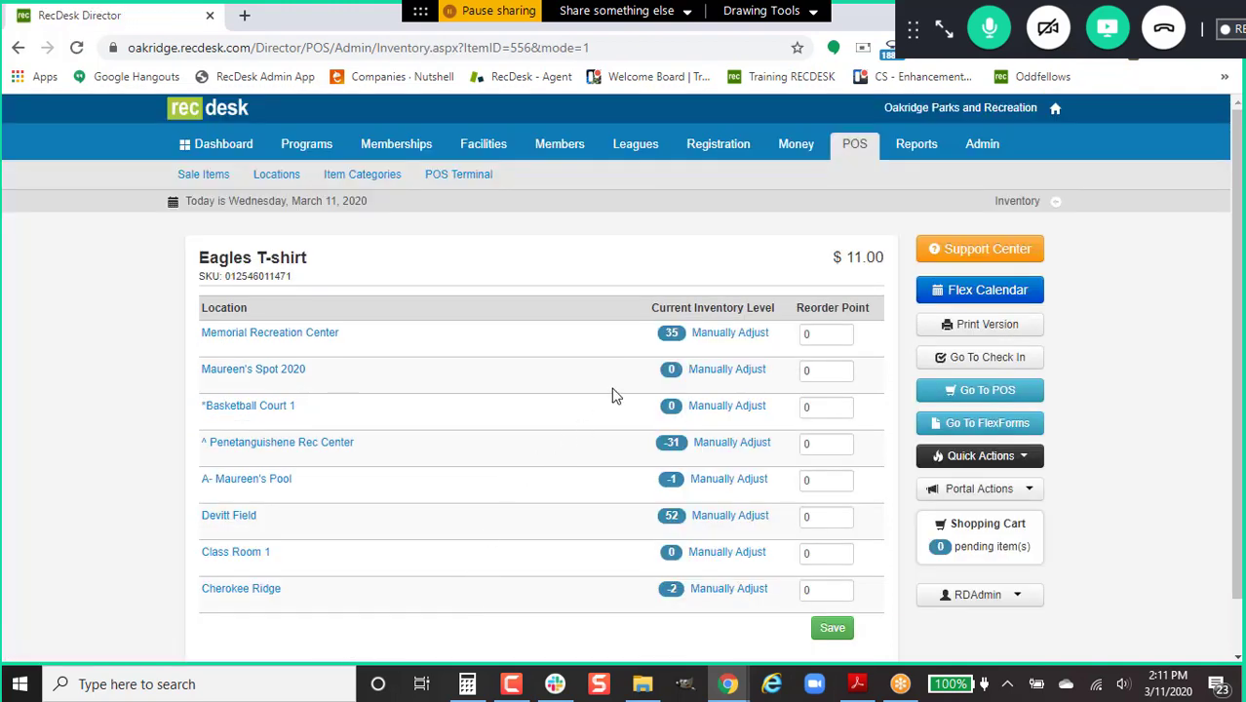
# Manually adjust the Eagles T-shirt stock at Maureen's Spot 2020 with Add Inventory, quantity 2, save it and check the item's history.
pyautogui.click(727, 370)
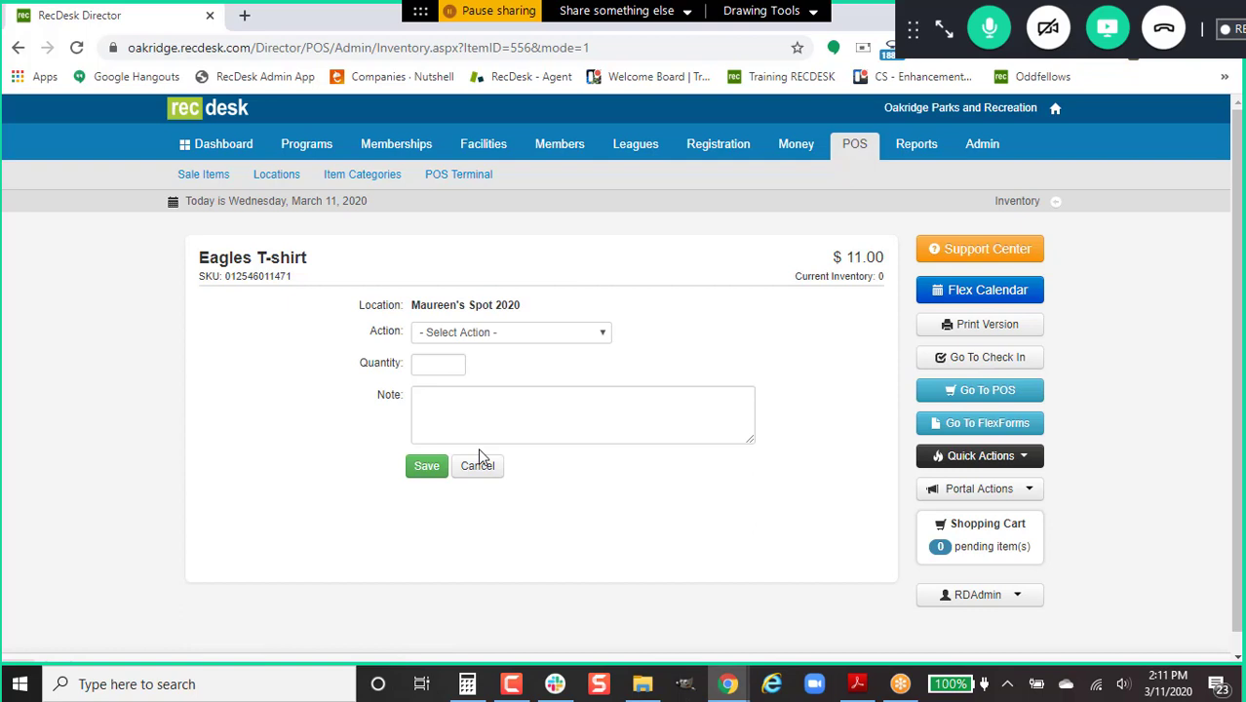
pyautogui.click(516, 338)
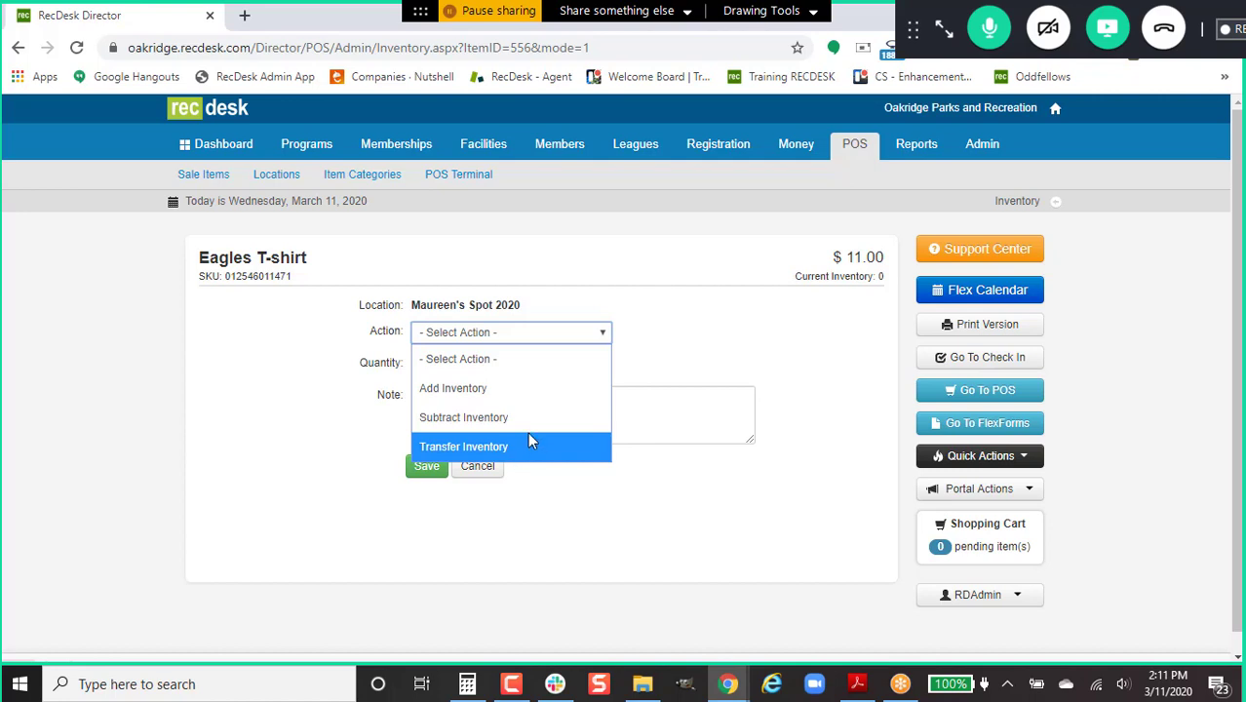
pyautogui.click(525, 392)
pyautogui.click(455, 371)
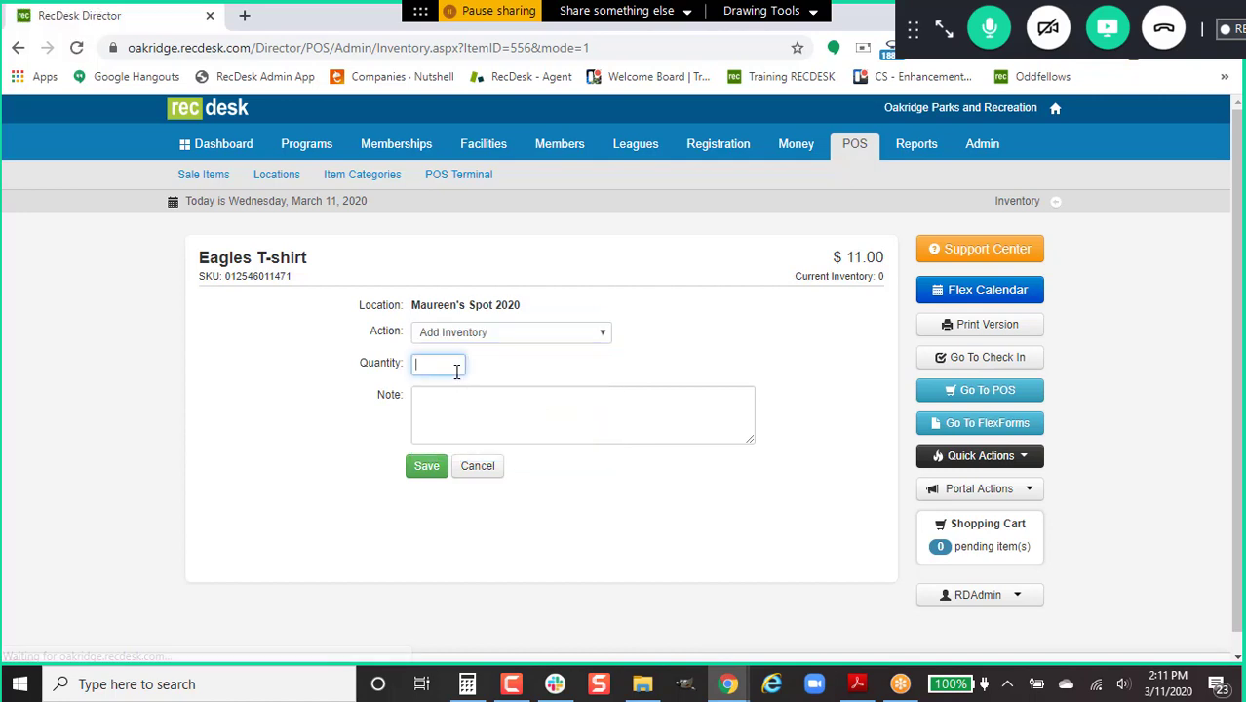
pyautogui.write('2')
pyautogui.click(425, 469)
pyautogui.scroll(-3, 436, 474)
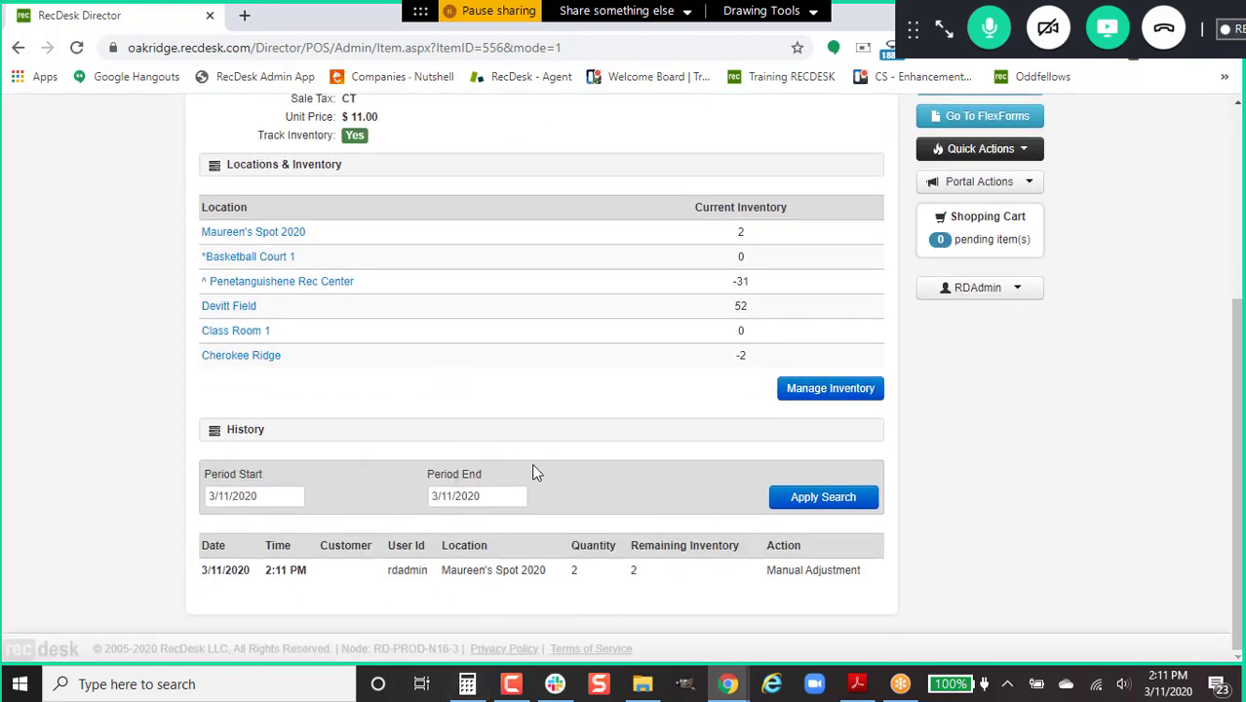
# Go to the POS and select the Main Register for the *Basketball Court 1 location.
pyautogui.scroll(5, 556, 464)
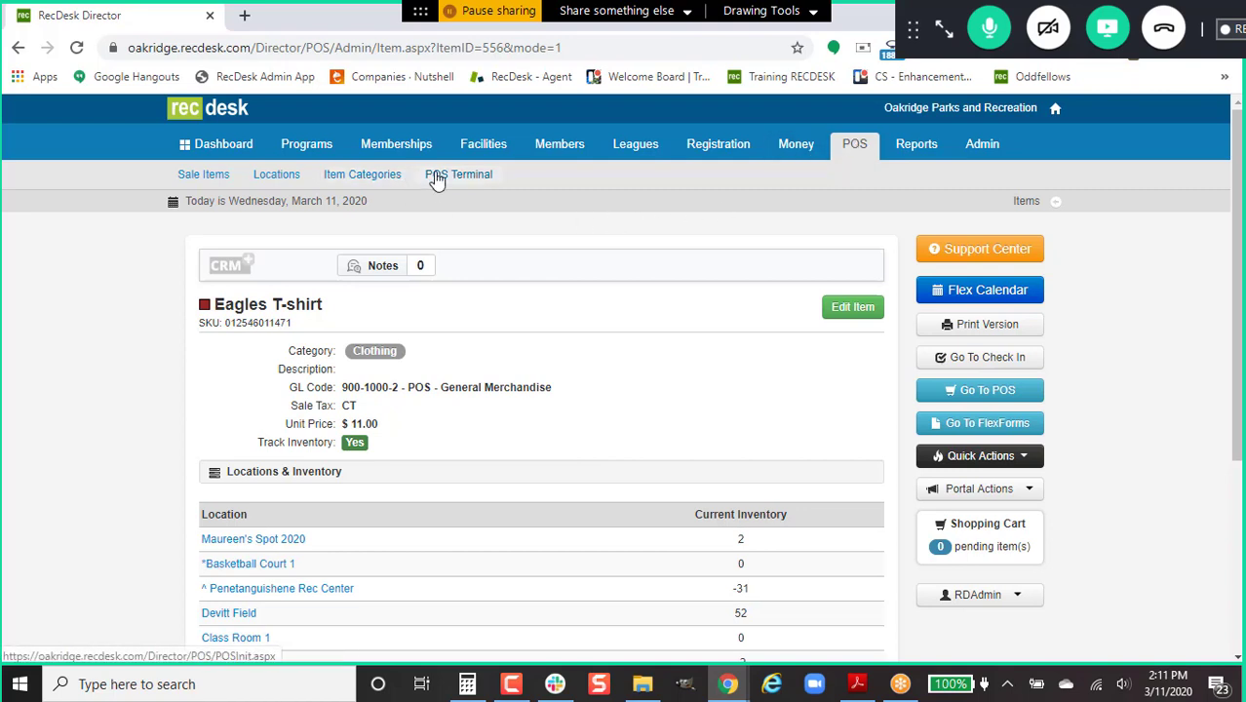
pyautogui.click(957, 395)
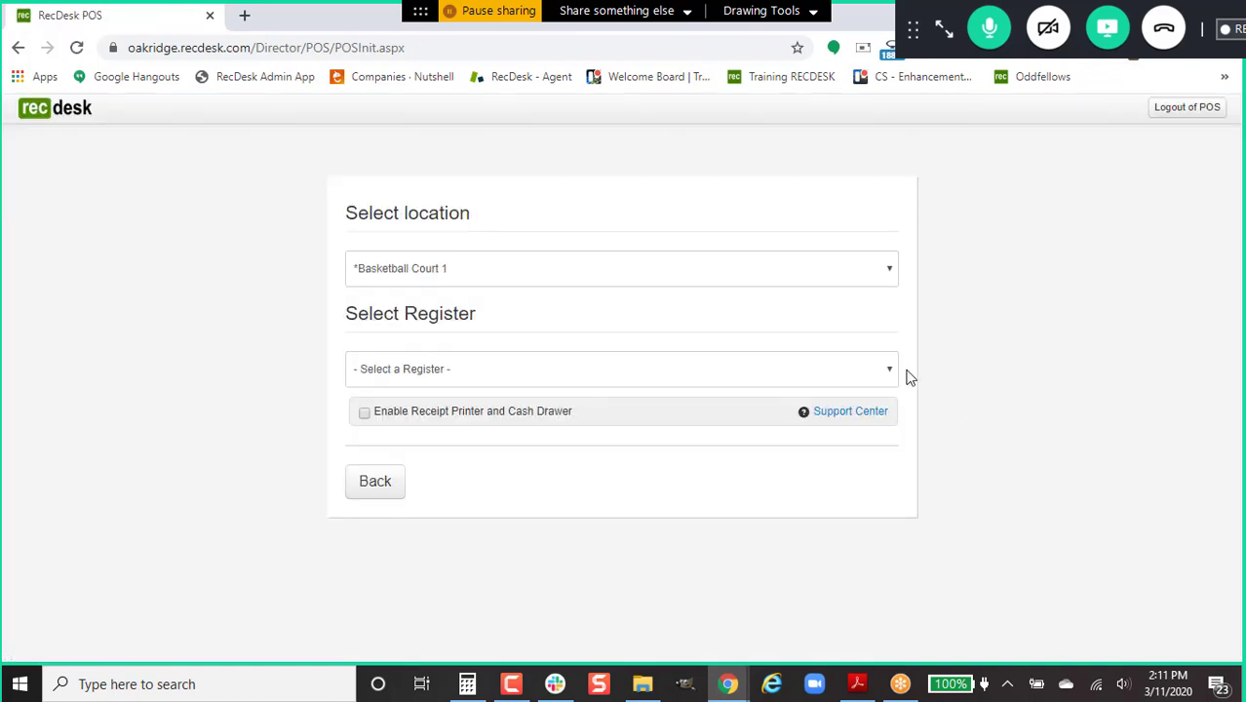
pyautogui.click(789, 377)
pyautogui.click(769, 427)
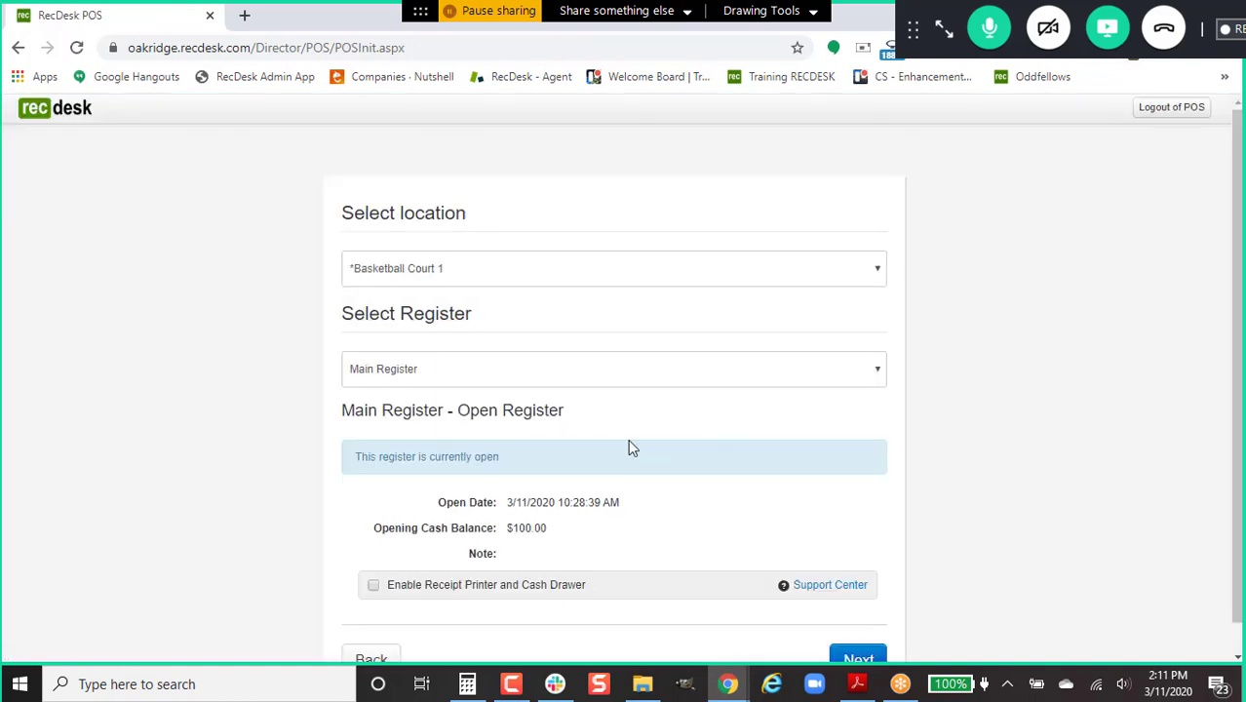
pyautogui.scroll(-1, 658, 429)
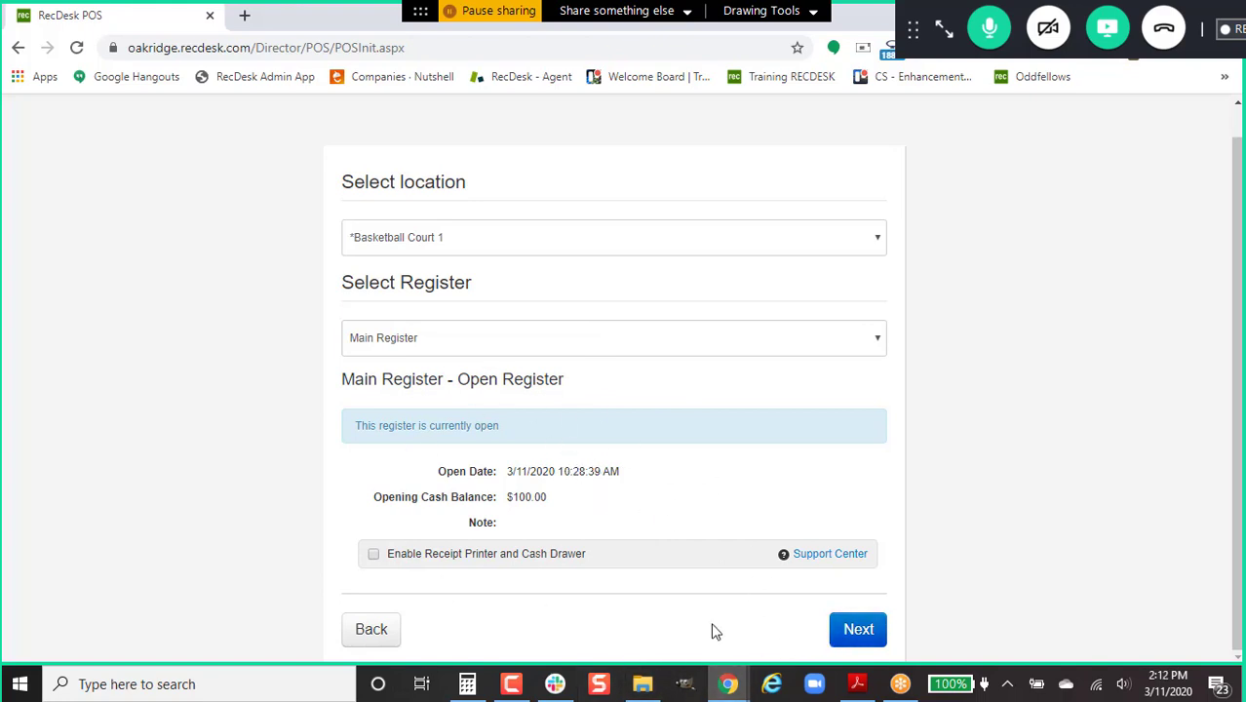
# Point out the receipt printer and cash drawer option and open its Support Center page in a new browser tab.
pyautogui.moveTo(398, 553); pyautogui.dragTo(575, 554)
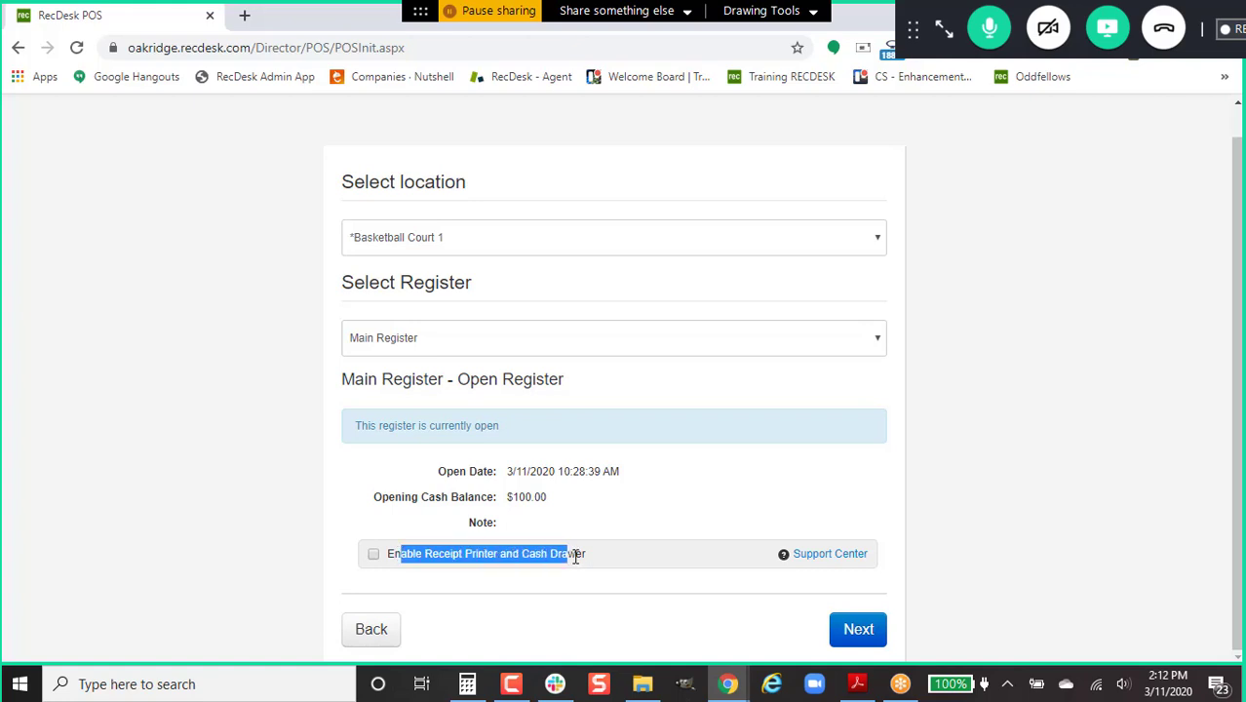
pyautogui.click(577, 553)
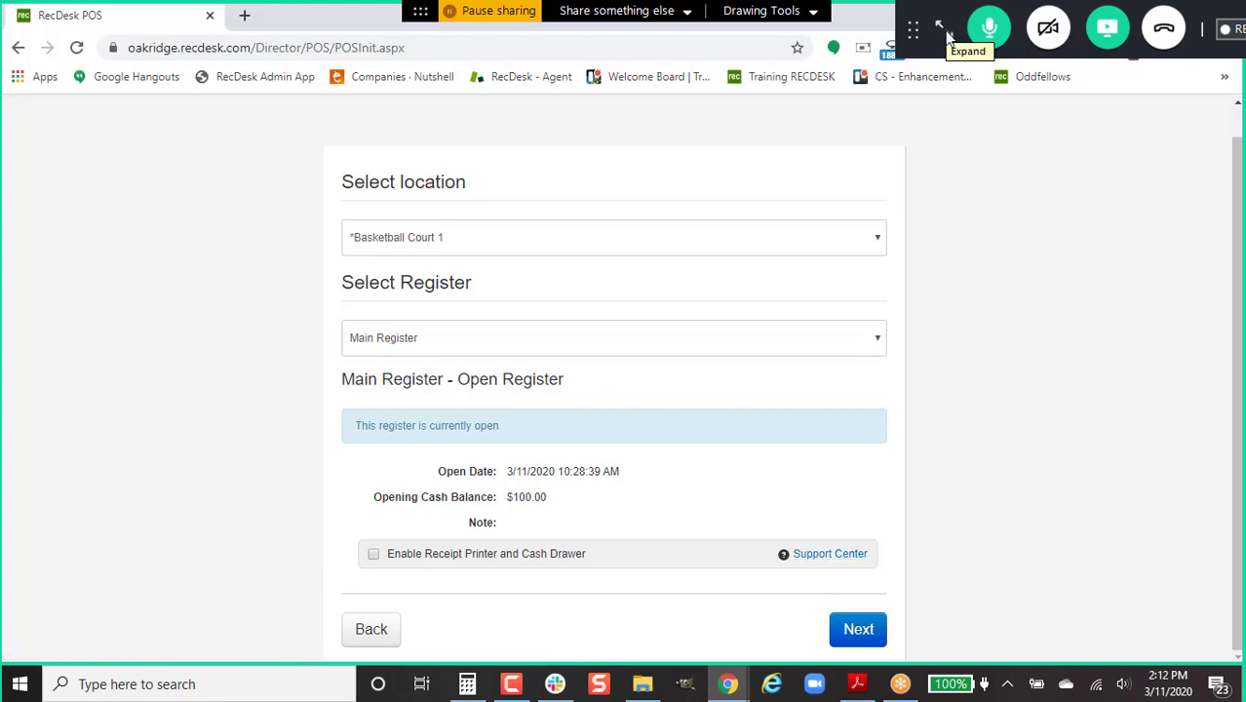
pyautogui.rightClick(835, 554)
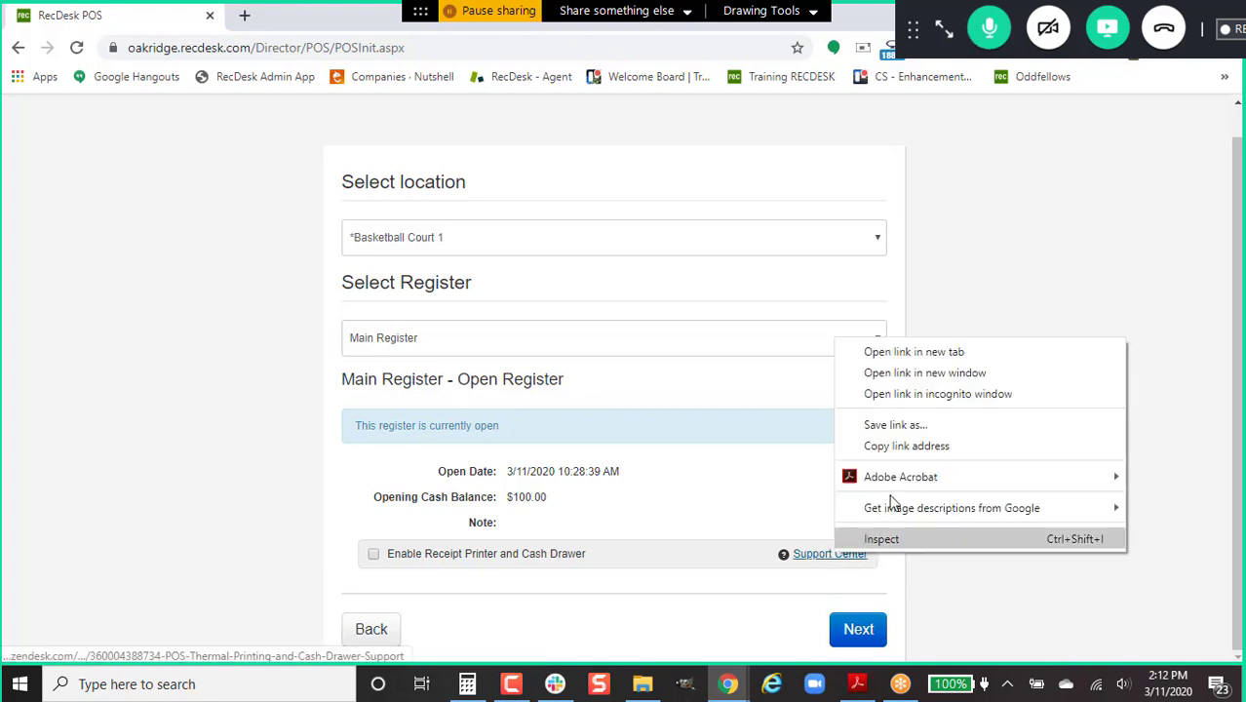
pyautogui.click(953, 353)
# Expand the GoToMeeting control panel, look over the list of participants, and collapse the panel again.
pyautogui.click(943, 29)
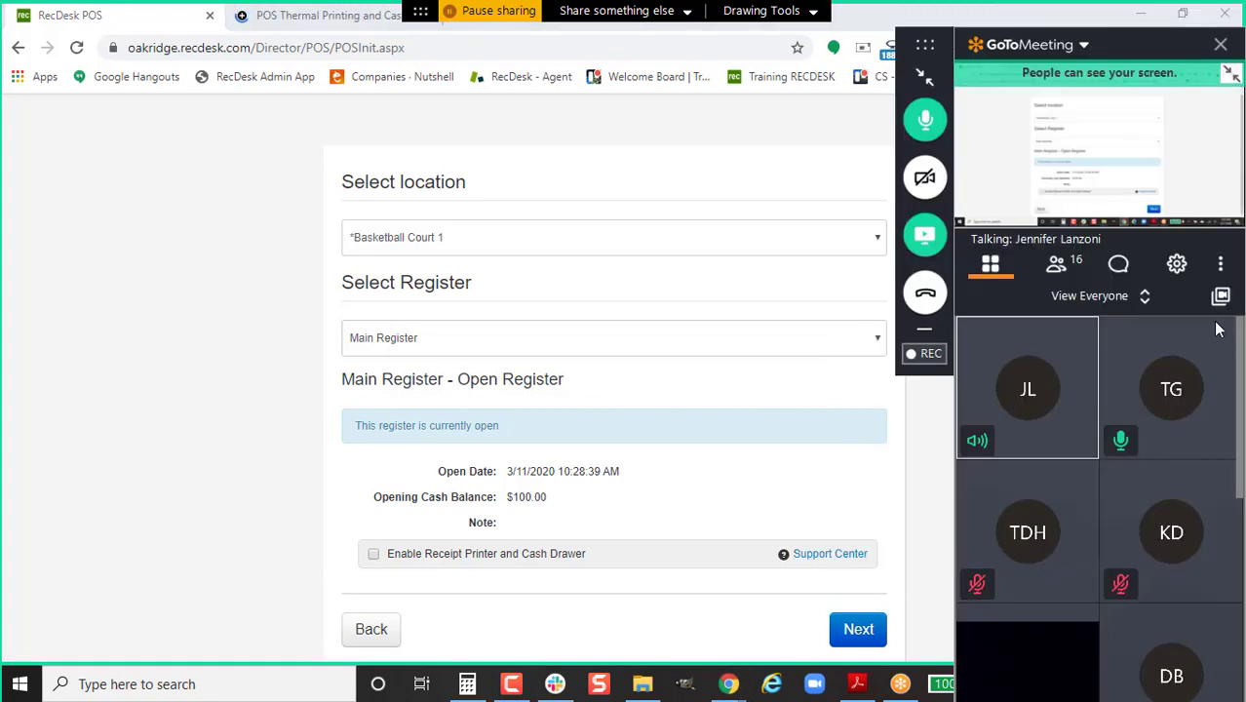
pyautogui.click(1056, 265)
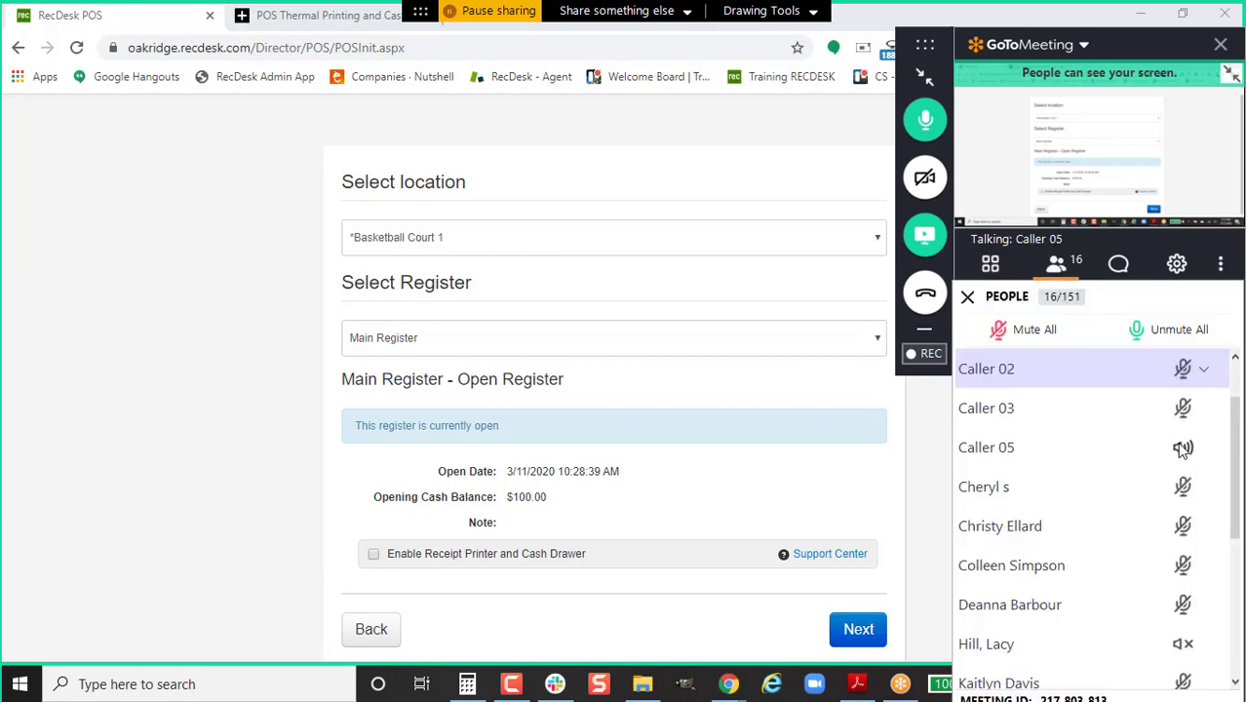
pyautogui.click(925, 77)
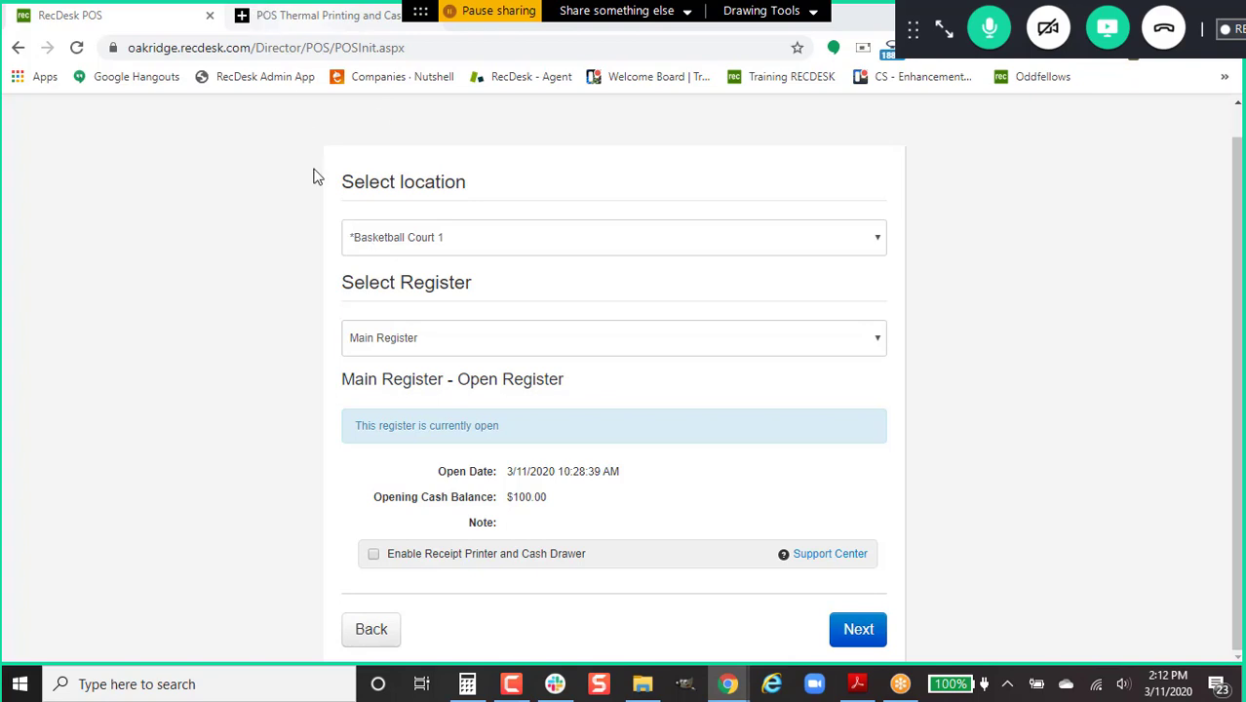
# Review the POS Thermal Printing and Cash Drawer Support topics, close that page and return to the register selection.
pyautogui.hotkey('ctrl', 'Tab')
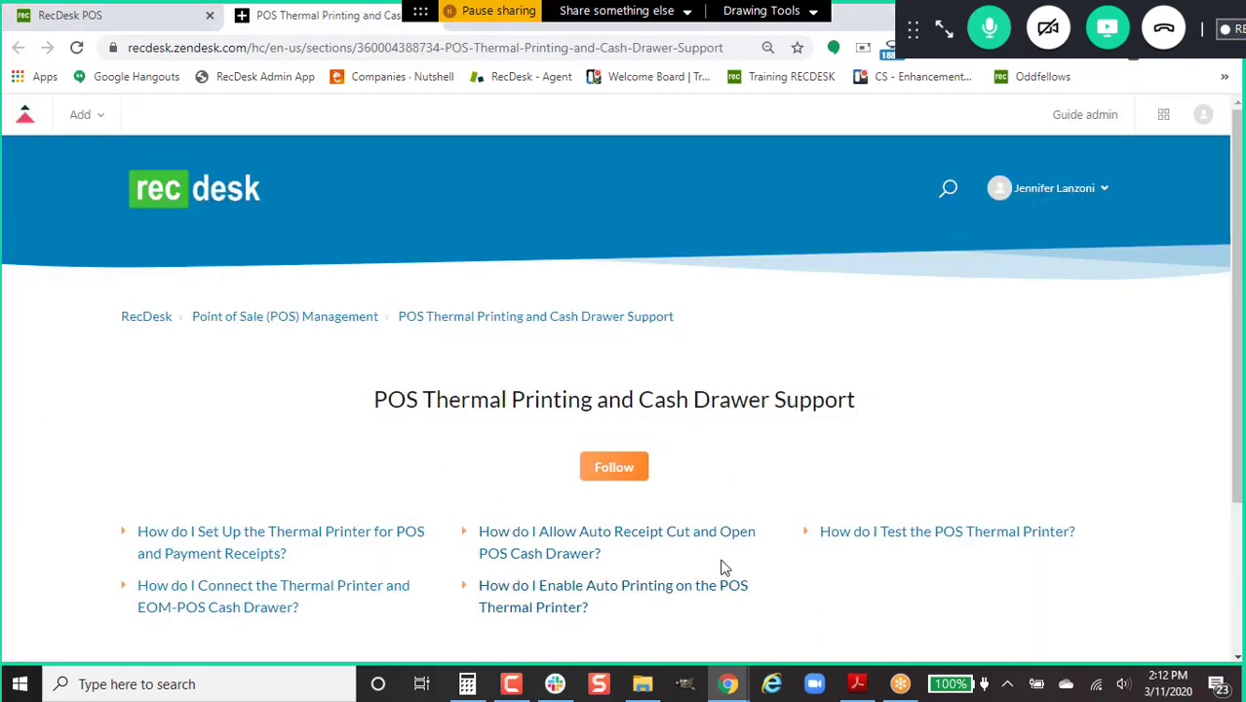
pyautogui.scroll(-1, 598, 495)
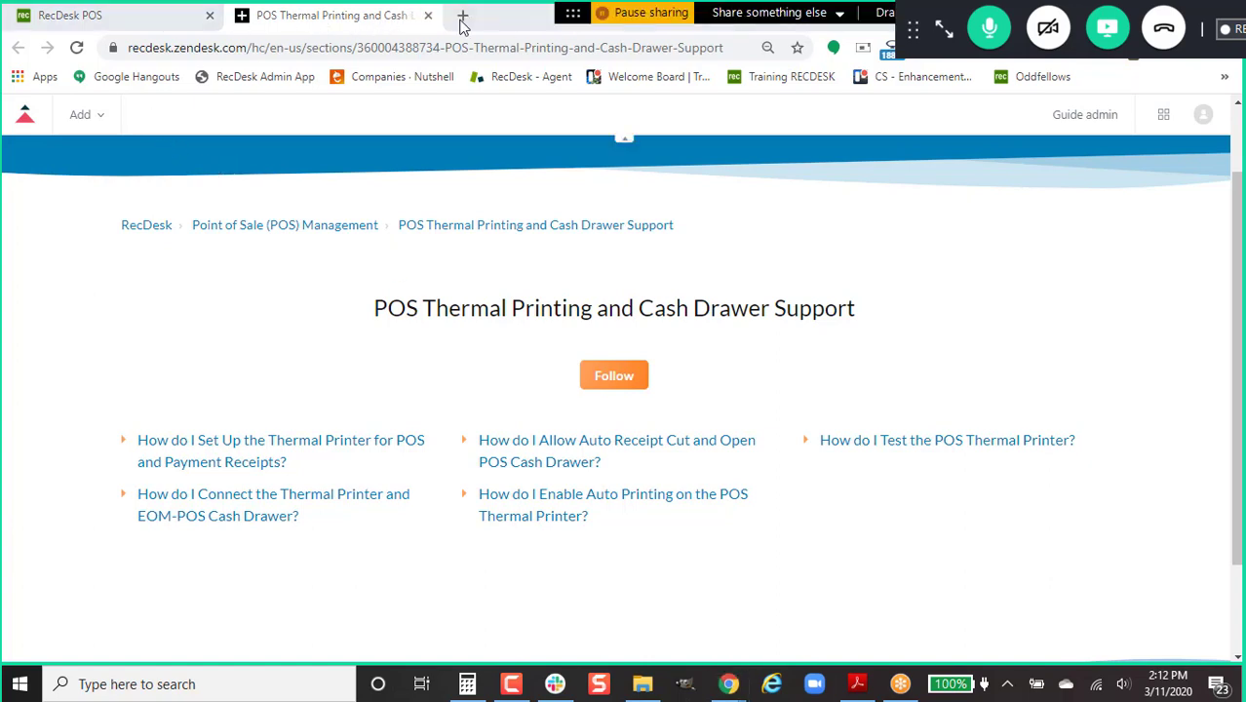
pyautogui.click(165, 23)
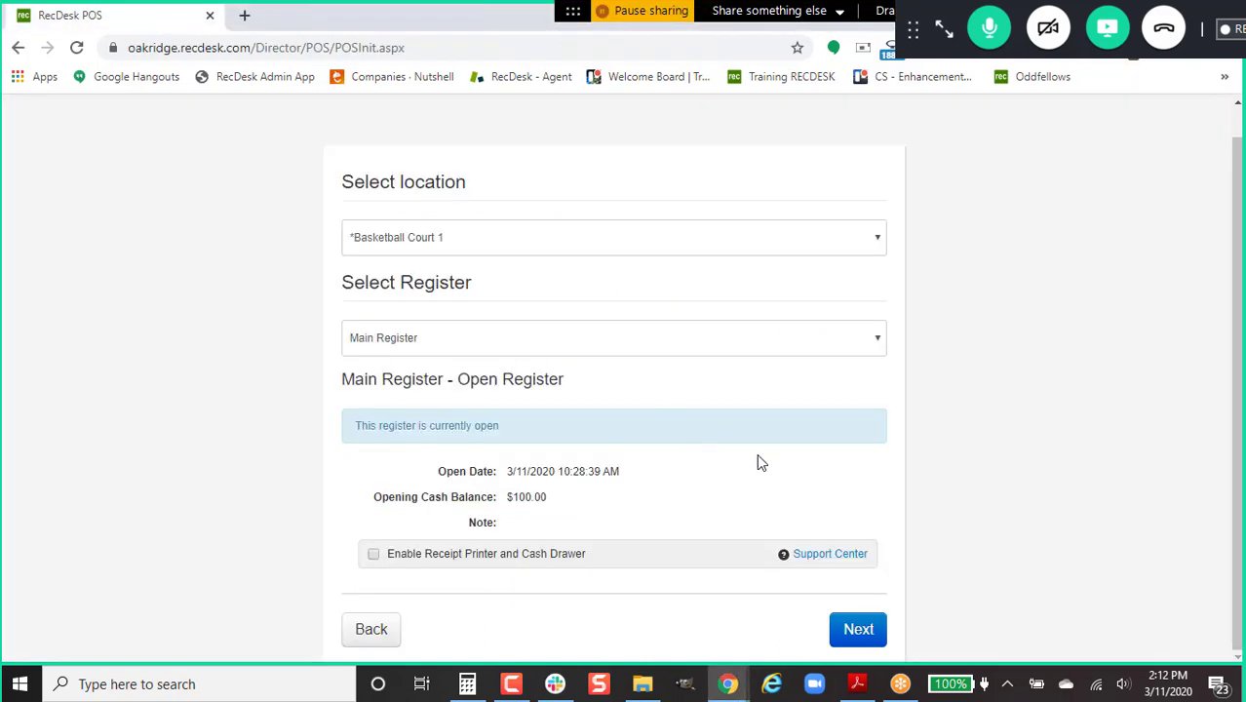
# Enter the Main Register's sale terminal, switch the sale items to the list view and browse them.
pyautogui.click(876, 638)
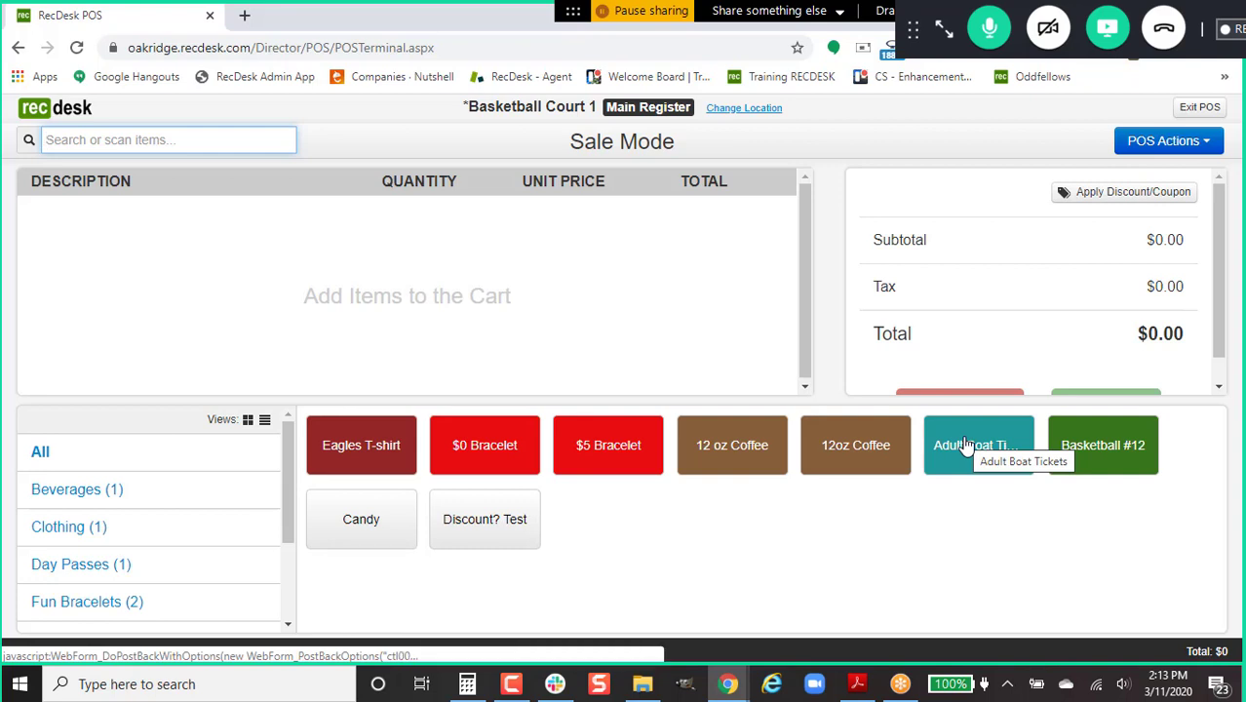
pyautogui.click(263, 423)
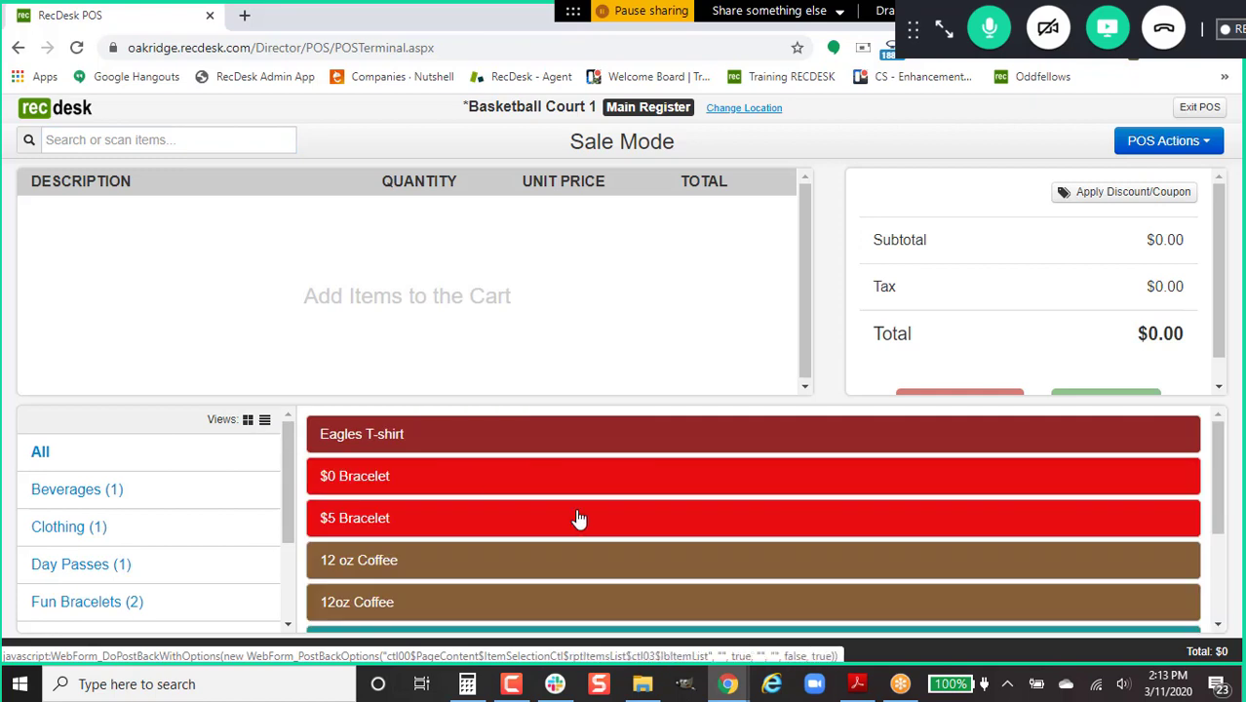
pyautogui.scroll(-2, 576, 518)
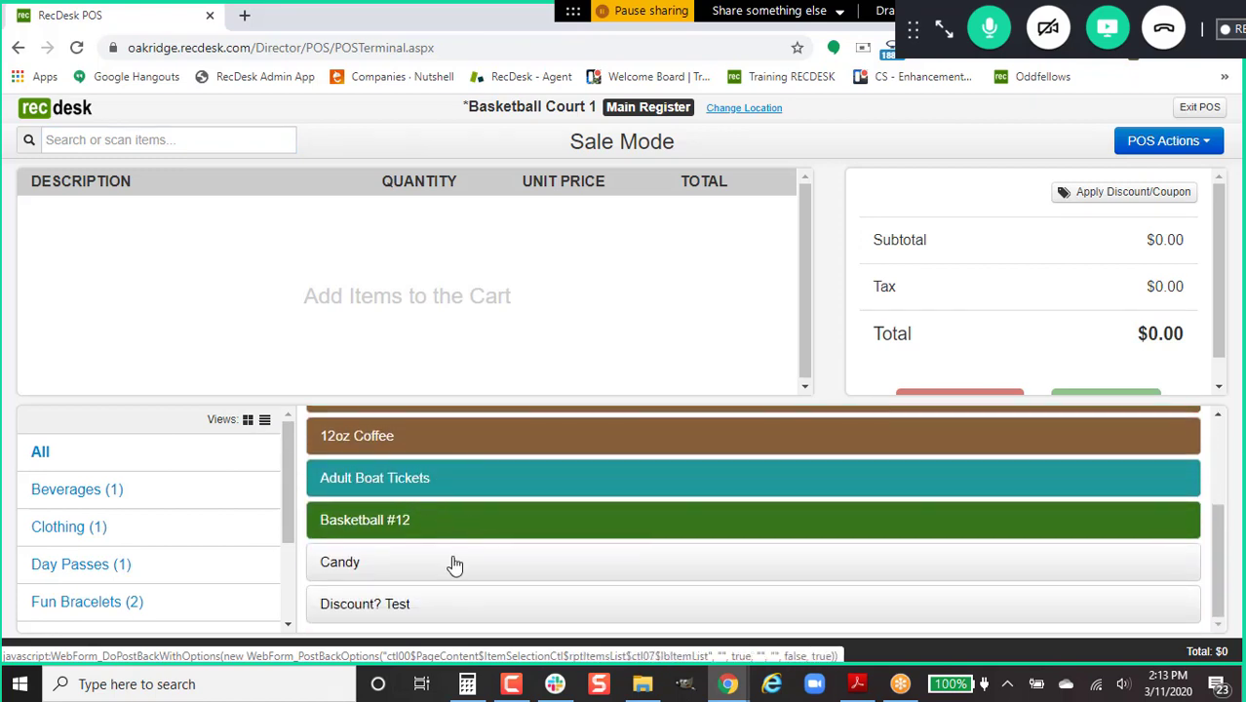
# Add one Basketball #12 to the cart and check out with cash as the payment method.
pyautogui.click(403, 527)
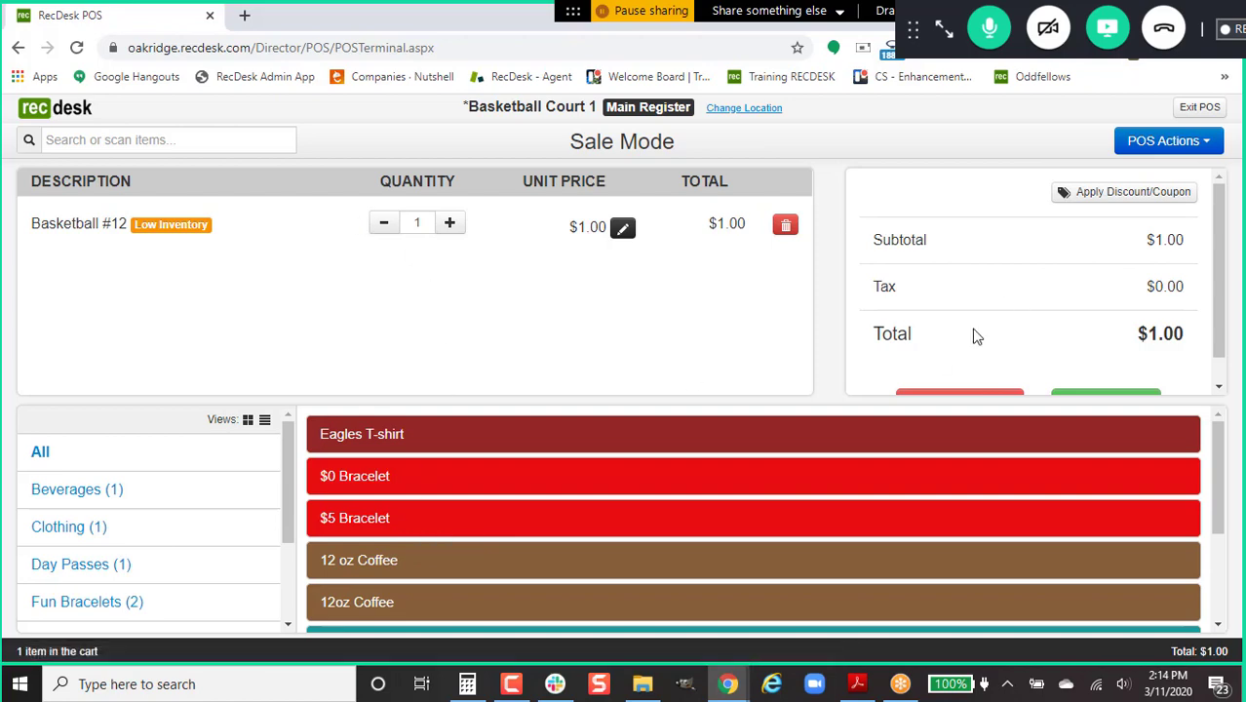
pyautogui.scroll(-1, 1068, 336)
pyautogui.click(1090, 377)
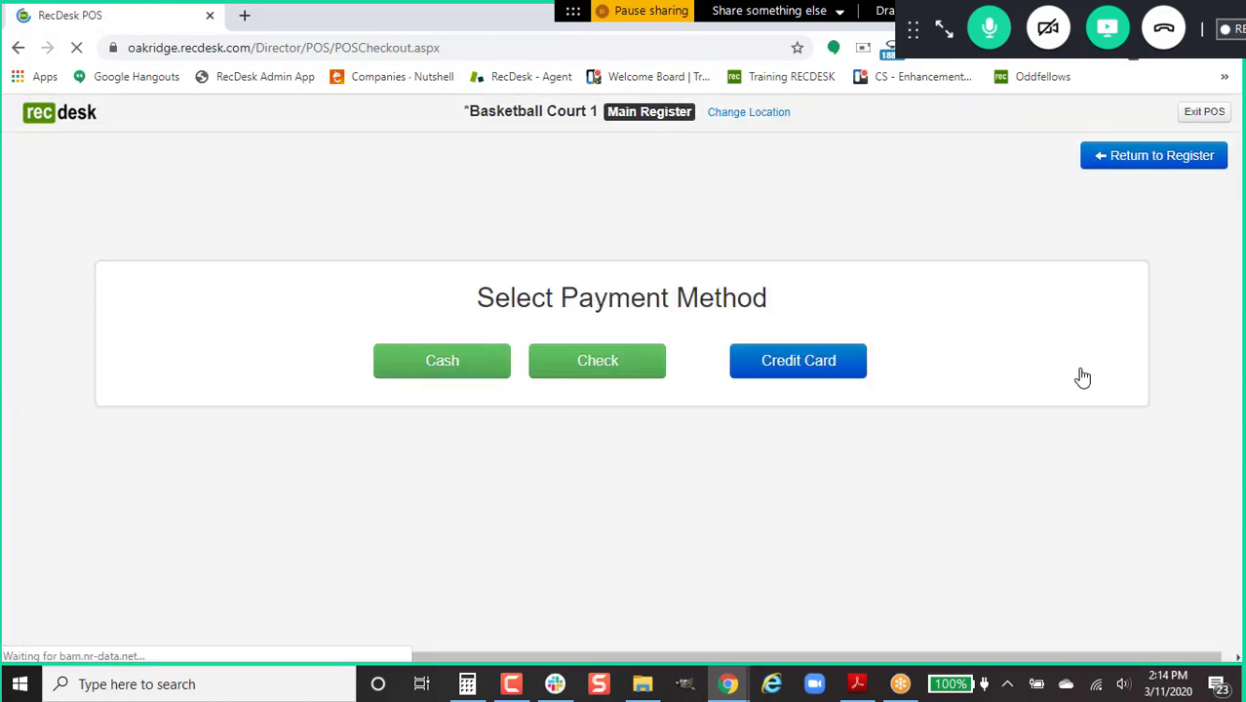
pyautogui.click(431, 371)
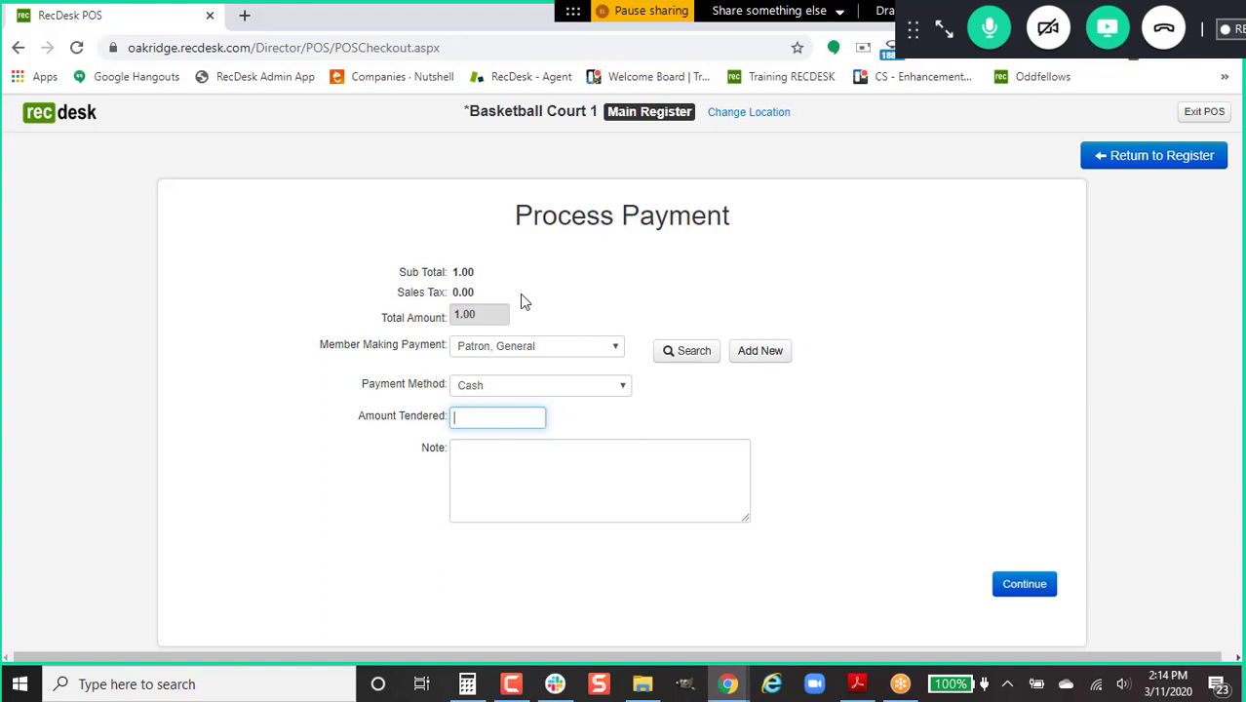
# Search the members by last name and select the matching member as the one making the payment.
pyautogui.click(669, 353)
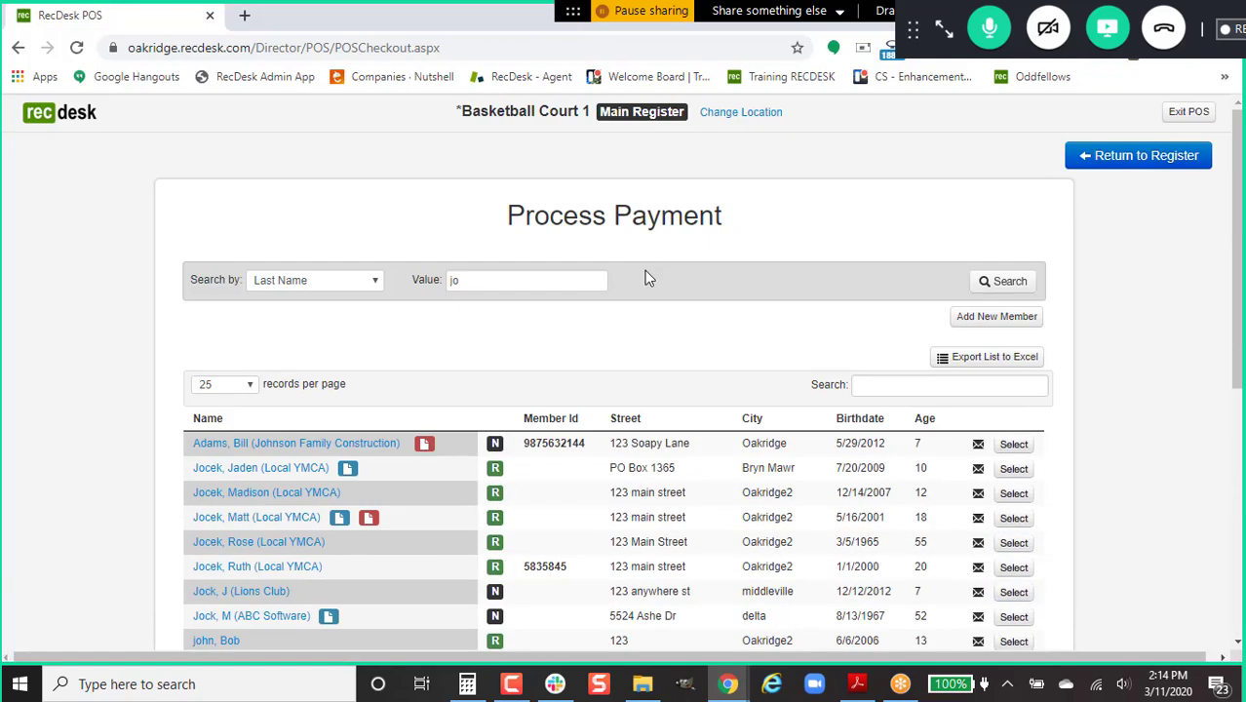
pyautogui.click(598, 282)
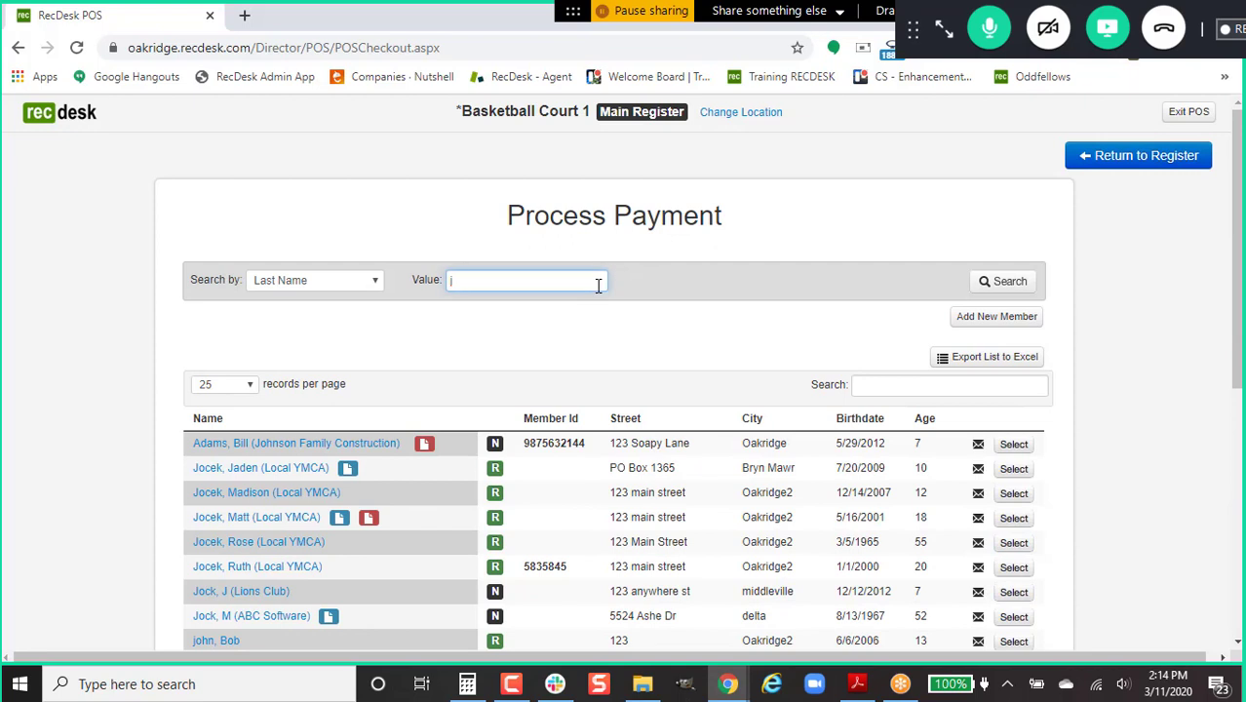
pyautogui.write('lanz')
pyautogui.press('Return')
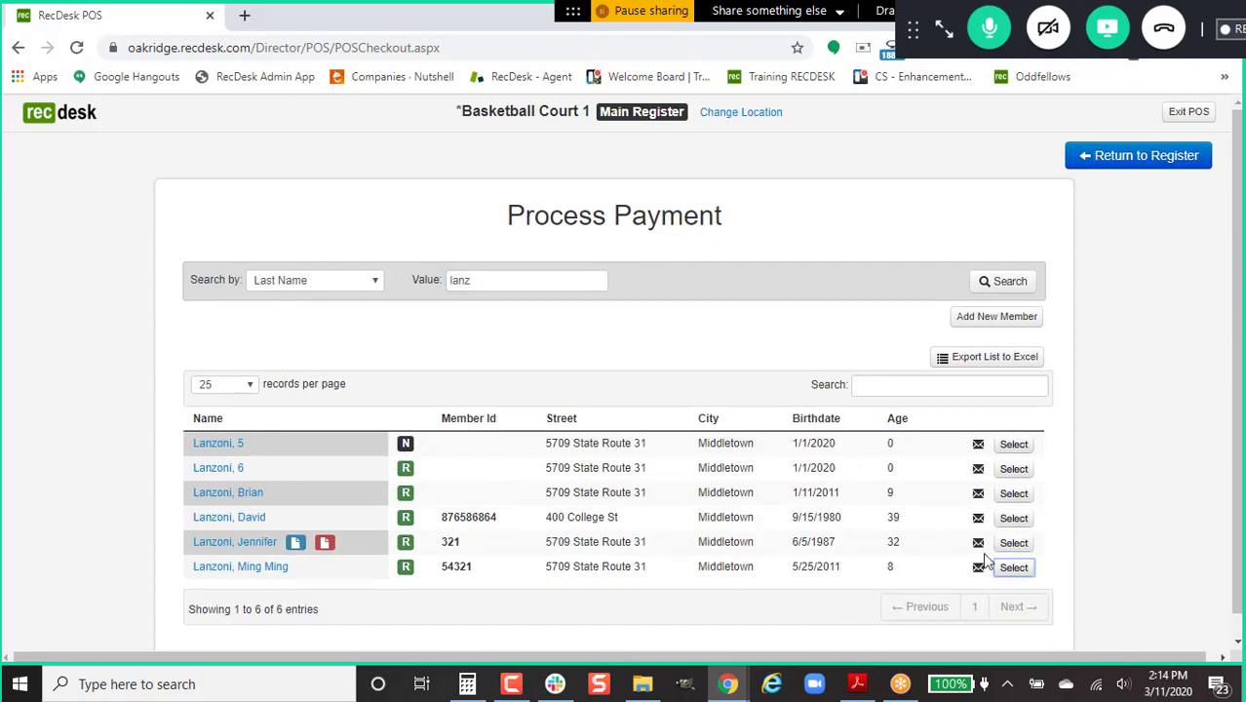
pyautogui.click(1014, 543)
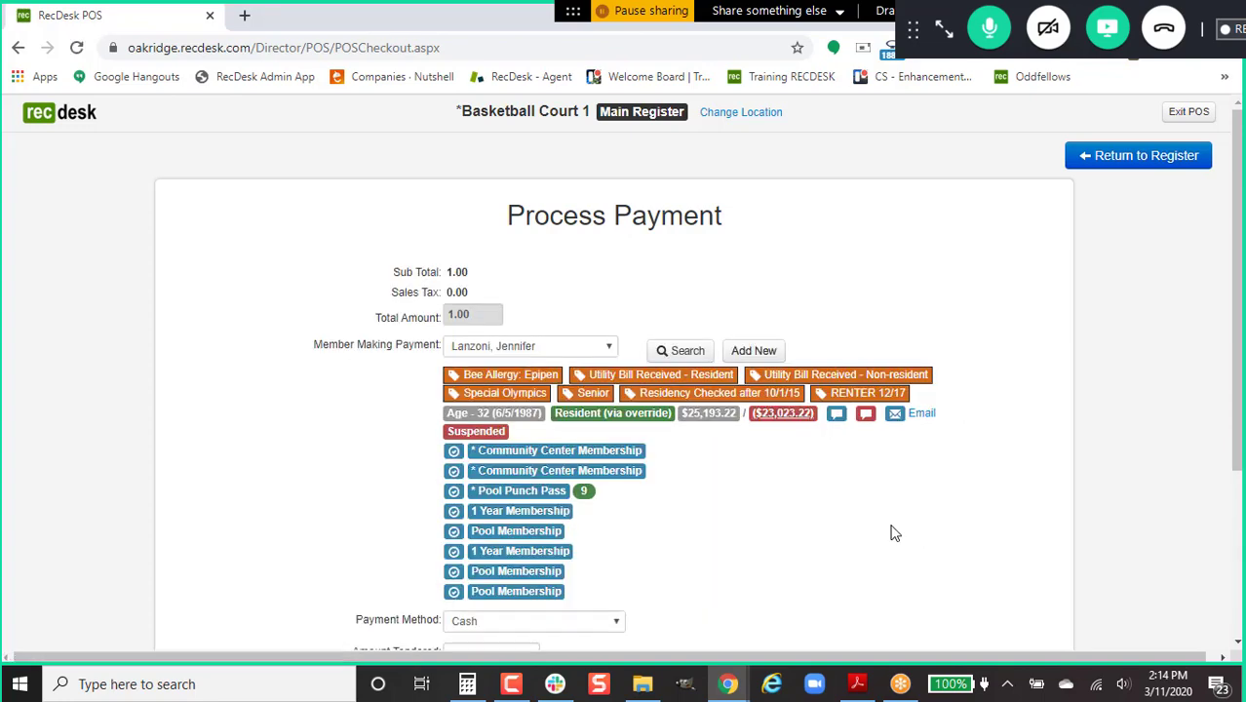
# Set the amount tendered to 1, continue, and confirm the cash payment.
pyautogui.scroll(-2, 858, 531)
pyautogui.scroll(-1, 828, 534)
pyautogui.click(511, 400)
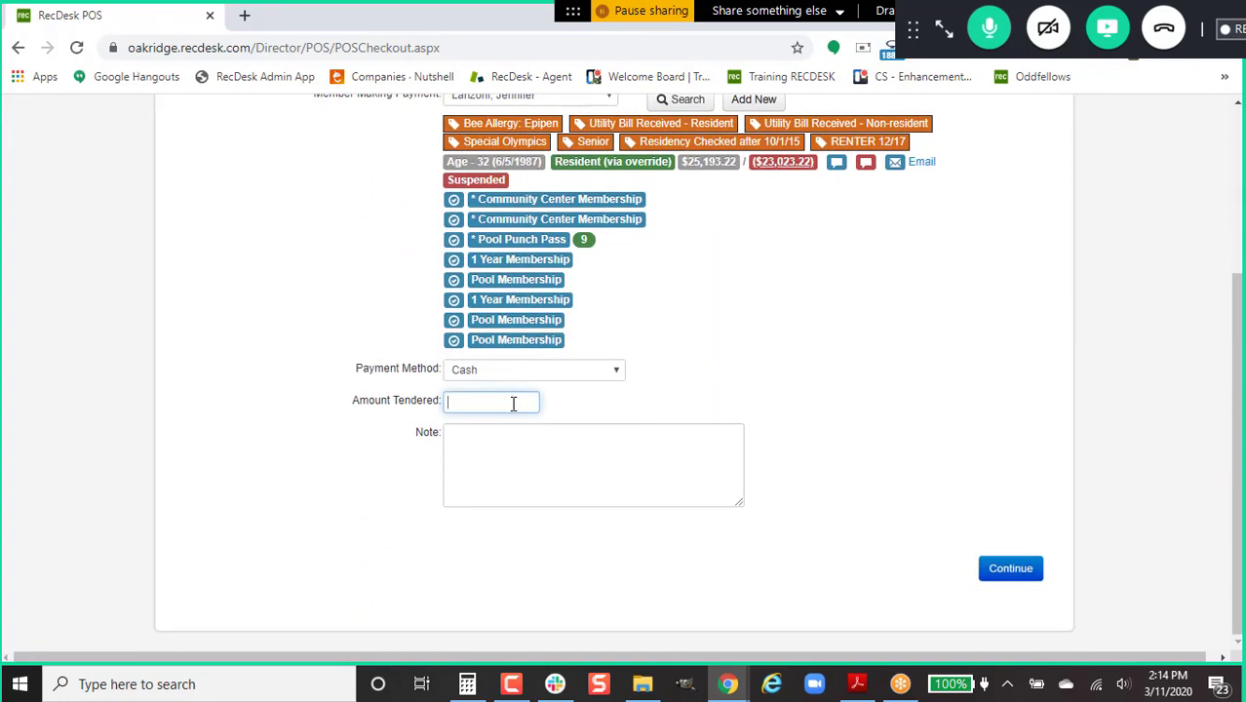
pyautogui.write('1')
pyautogui.click(1010, 573)
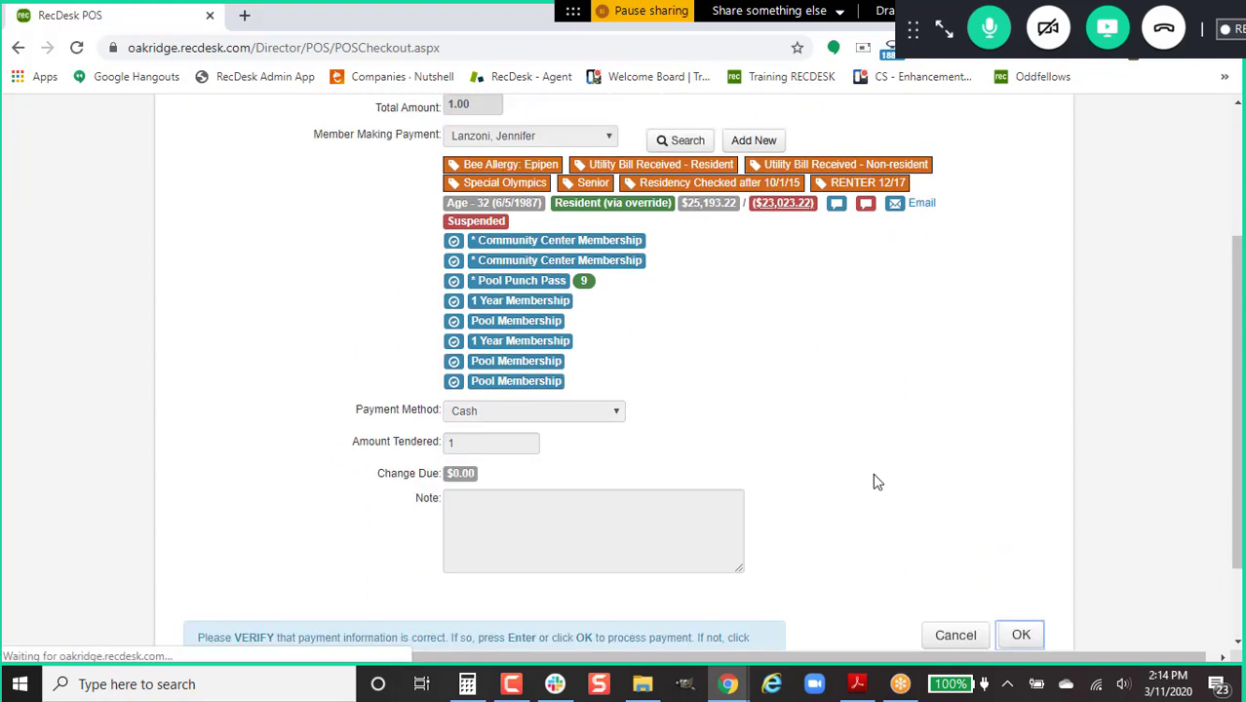
pyautogui.scroll(-2, 927, 487)
pyautogui.click(1020, 530)
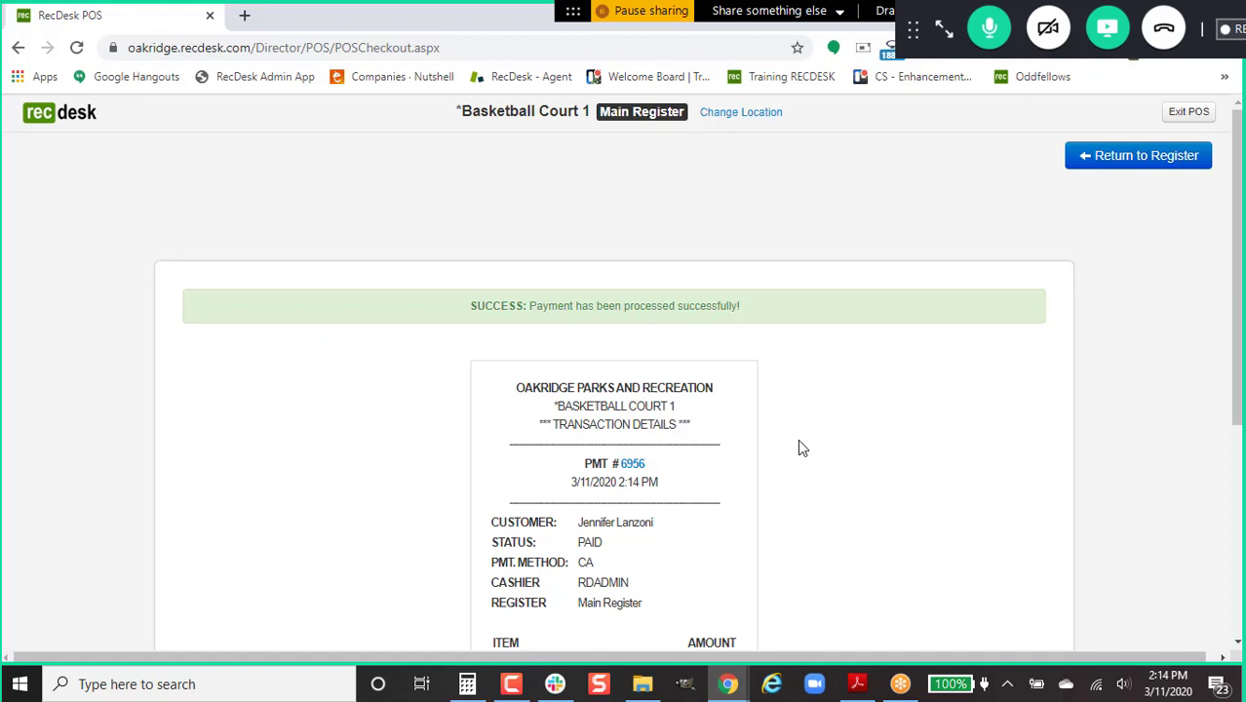
# Review the receipt of the processed payment and its print options, and return to the register.
pyautogui.scroll(-1, 800, 447)
pyautogui.scroll(-1, 800, 448)
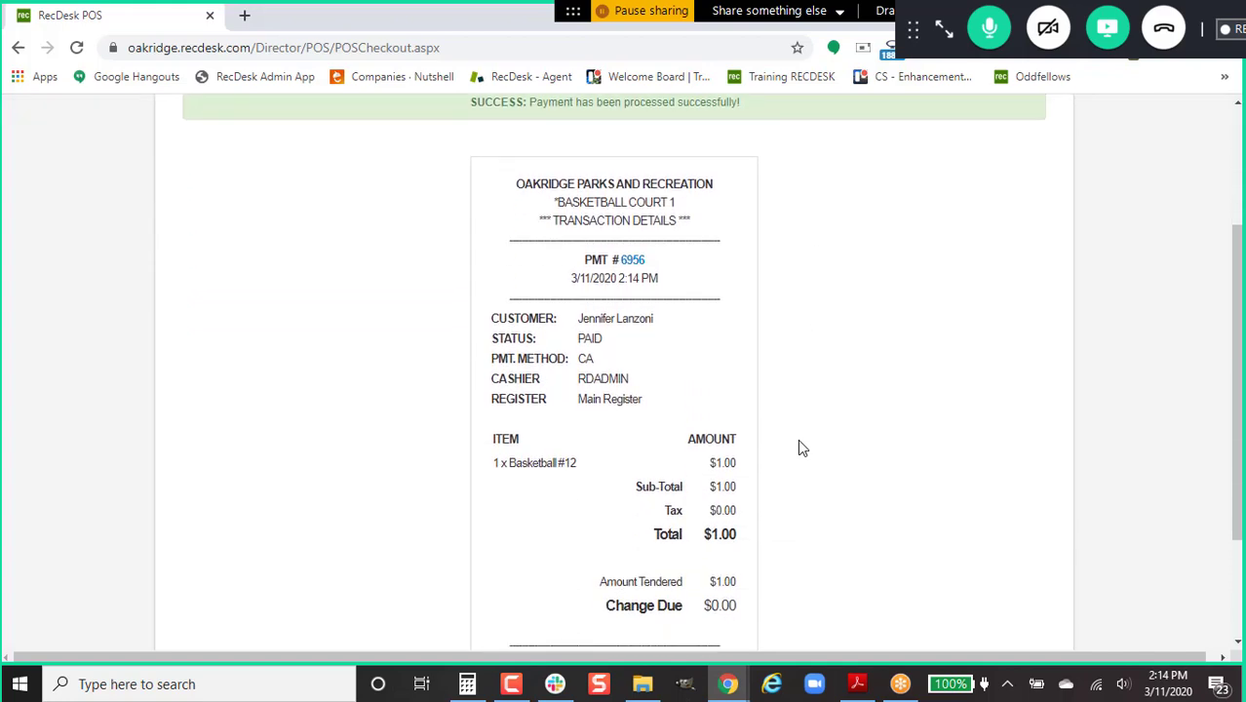
pyautogui.scroll(-2, 797, 447)
pyautogui.click(721, 546)
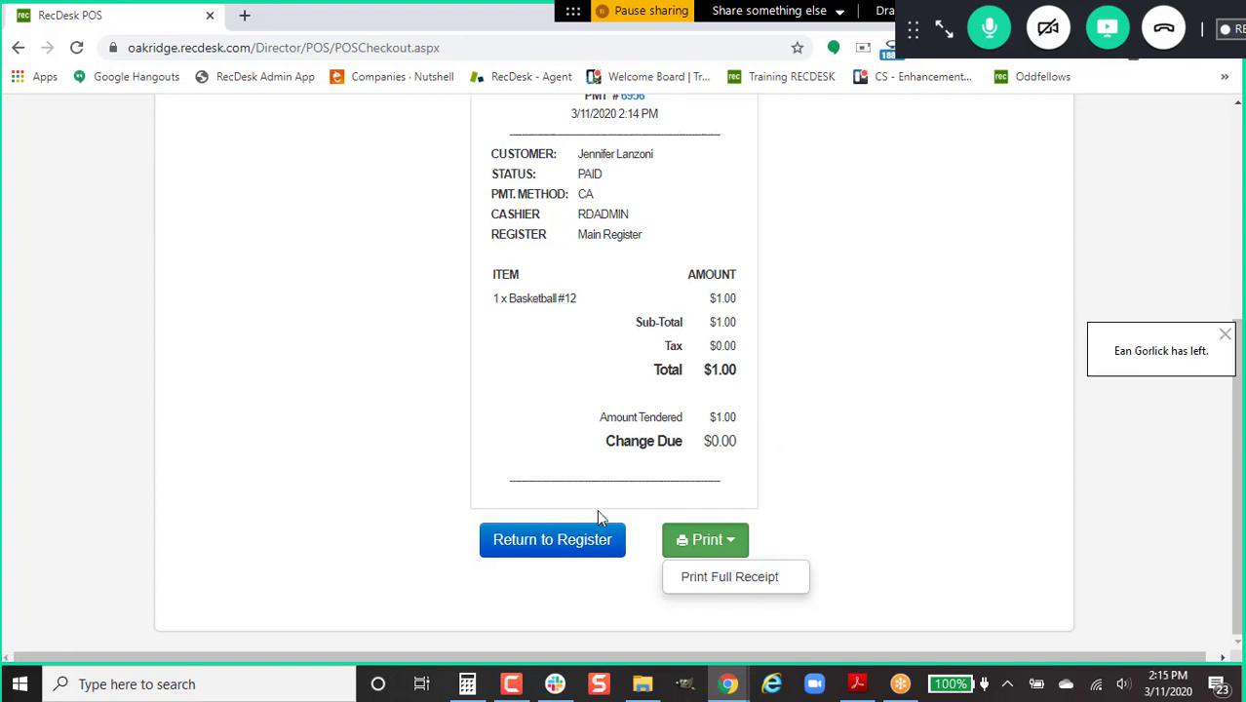
pyautogui.click(564, 537)
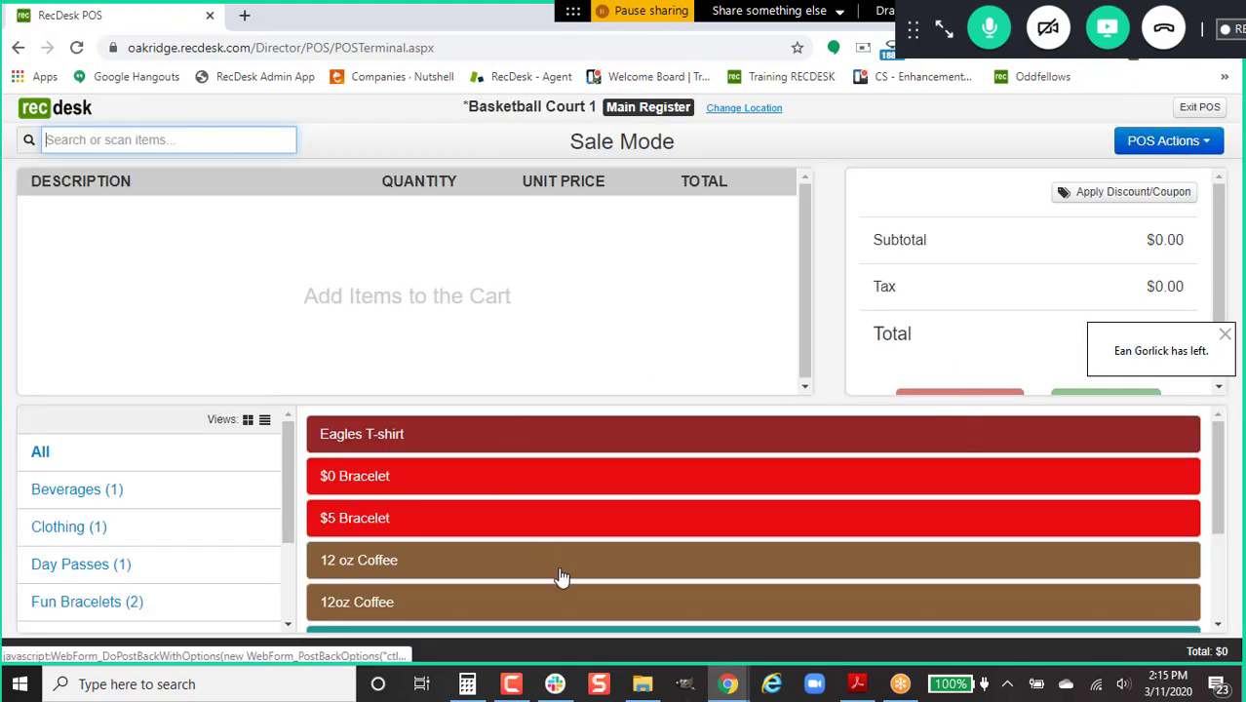
# Start a return in the sale terminal, add one Basketball #12 to it and continue to the refund details.
pyautogui.scroll(-2, 995, 581)
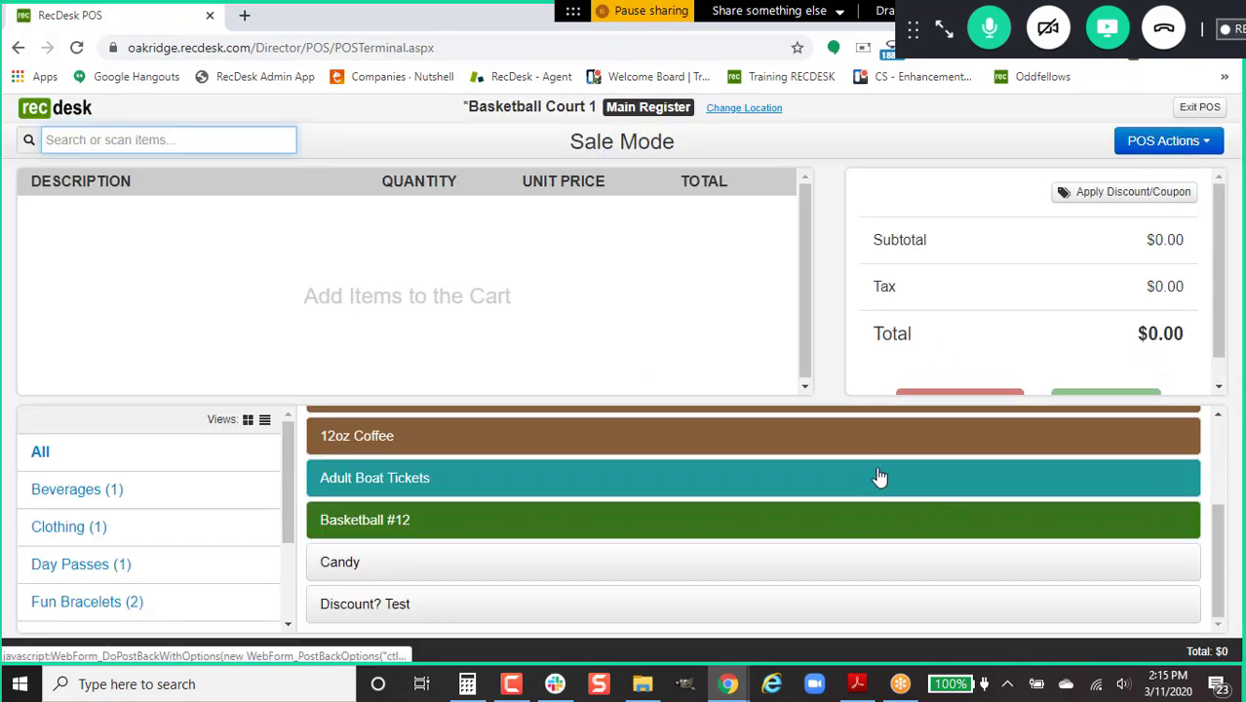
pyautogui.click(1159, 149)
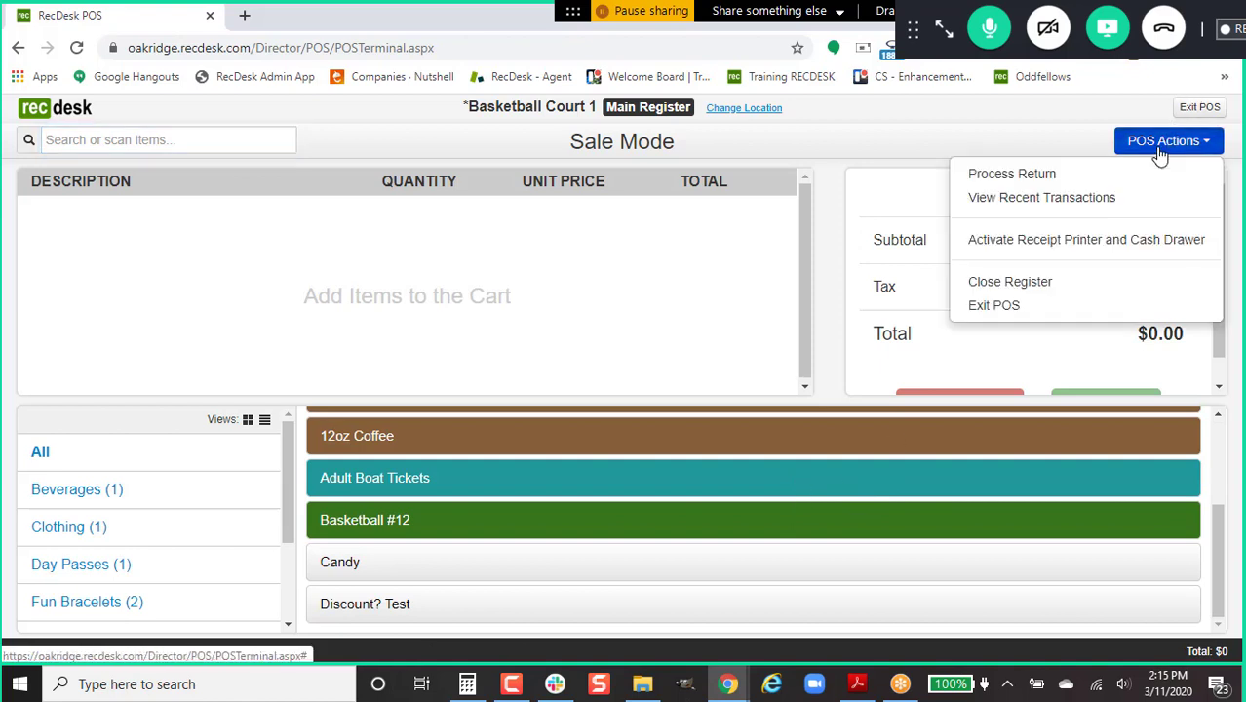
pyautogui.click(1117, 182)
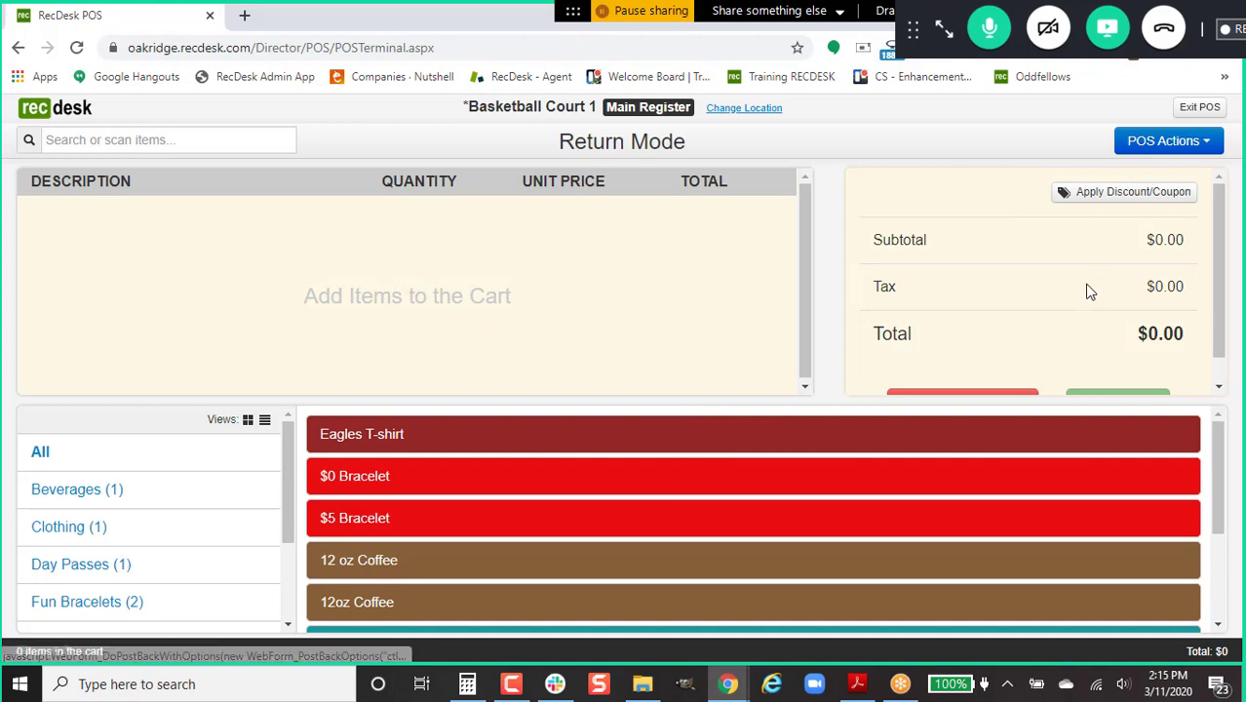
pyautogui.scroll(-1, 1084, 286)
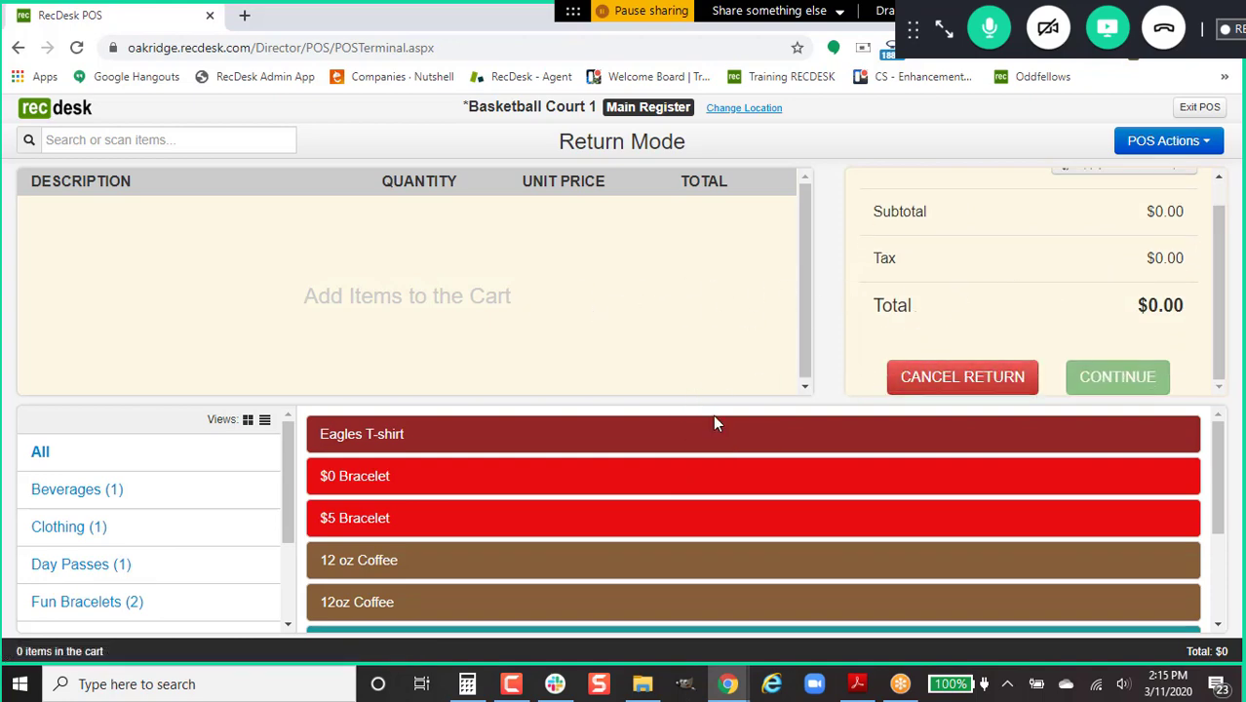
pyautogui.scroll(-1, 707, 438)
pyautogui.click(610, 597)
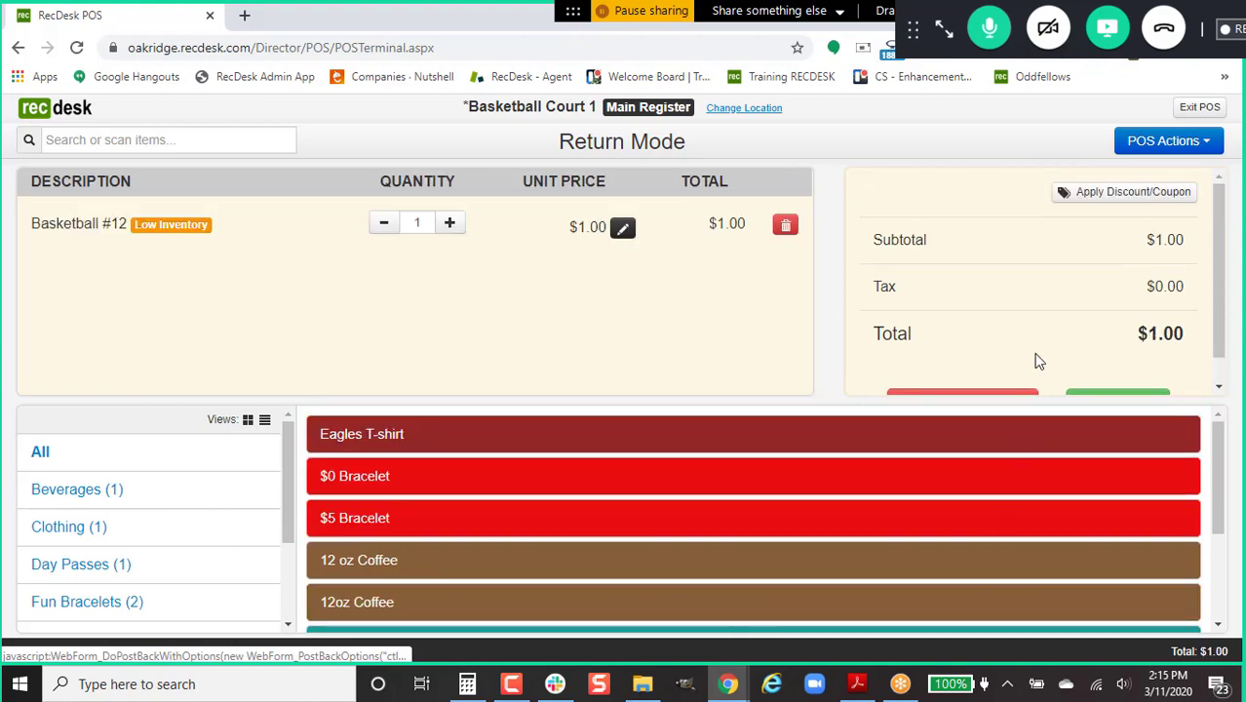
pyautogui.scroll(-1, 1126, 351)
pyautogui.click(1119, 378)
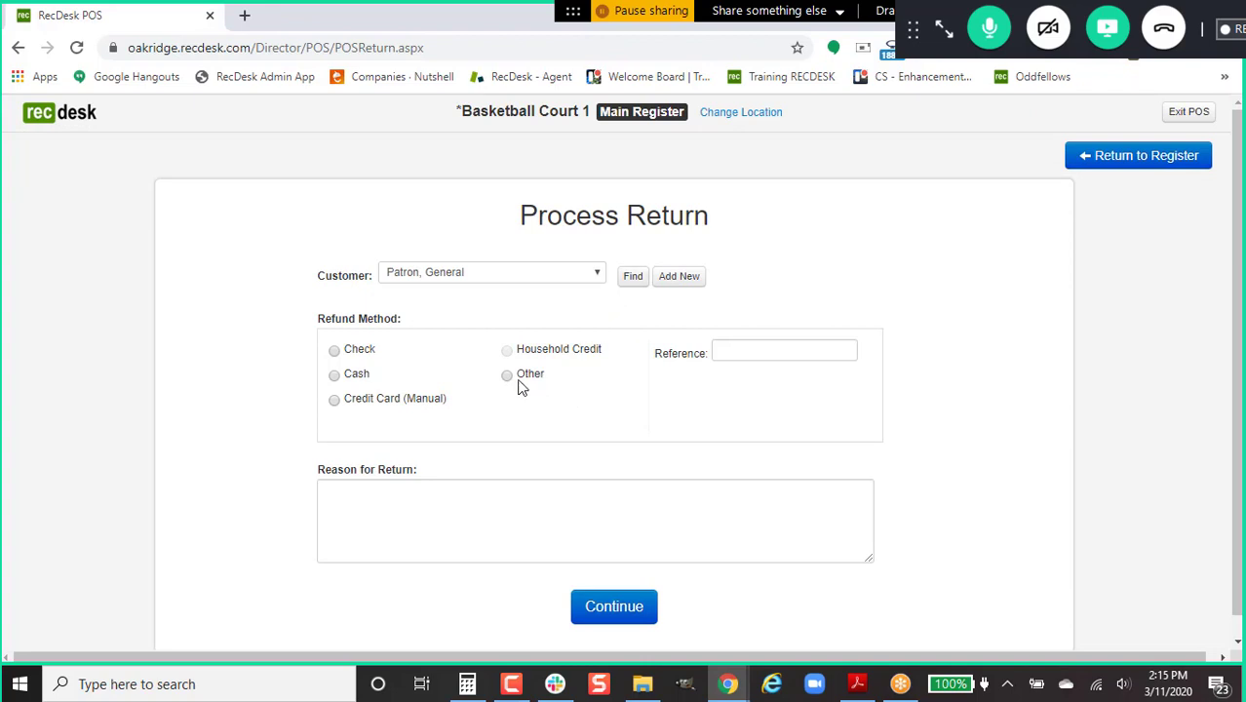
# Choose cash as the refund method, process the return and go back to the register.
pyautogui.click(334, 376)
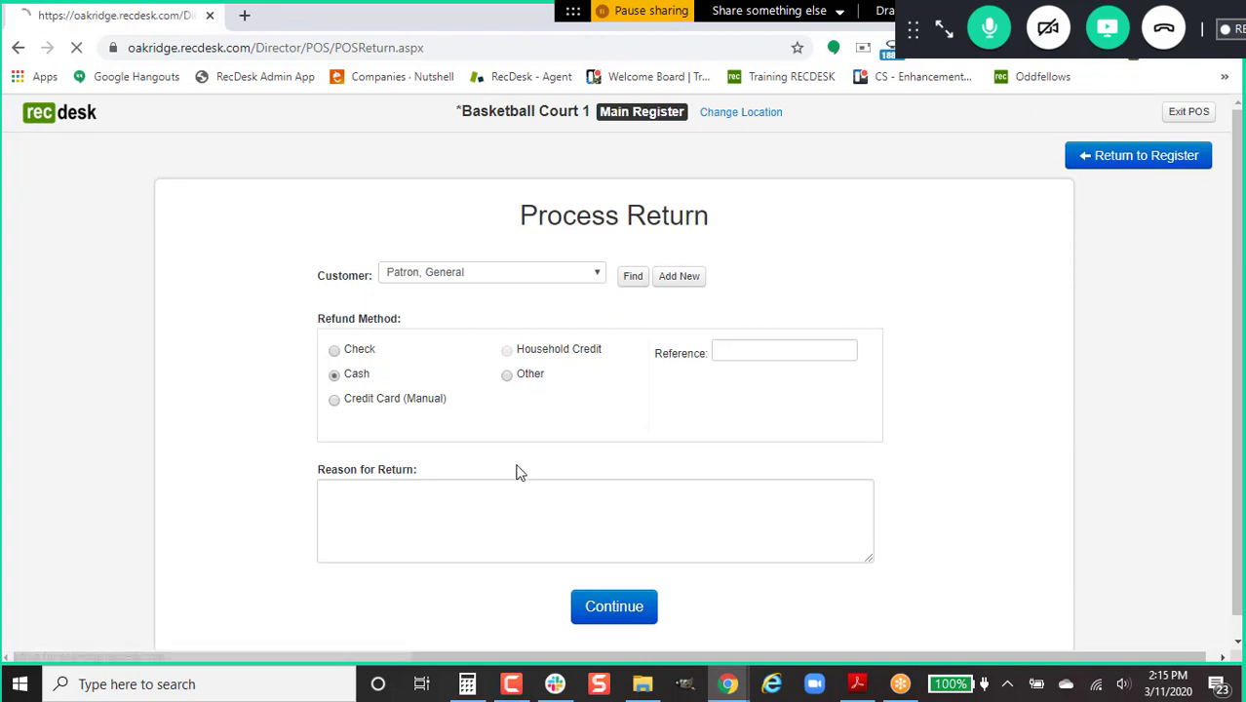
pyautogui.click(604, 616)
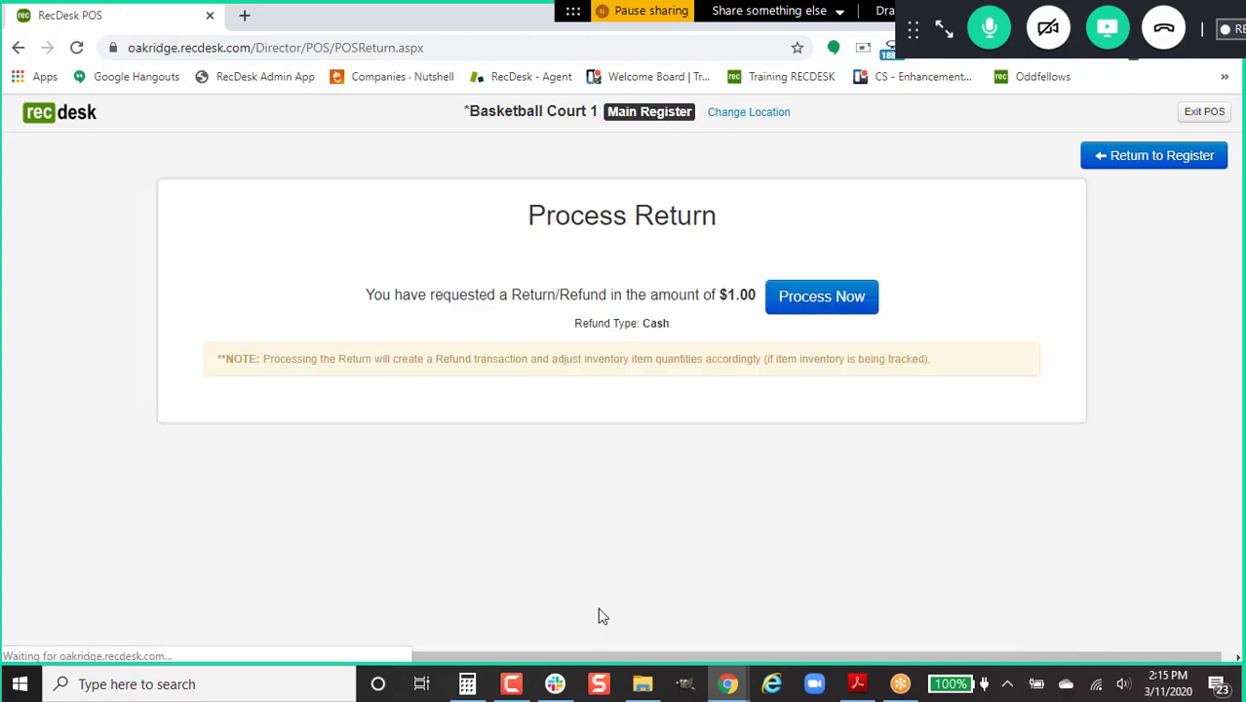
pyautogui.click(822, 297)
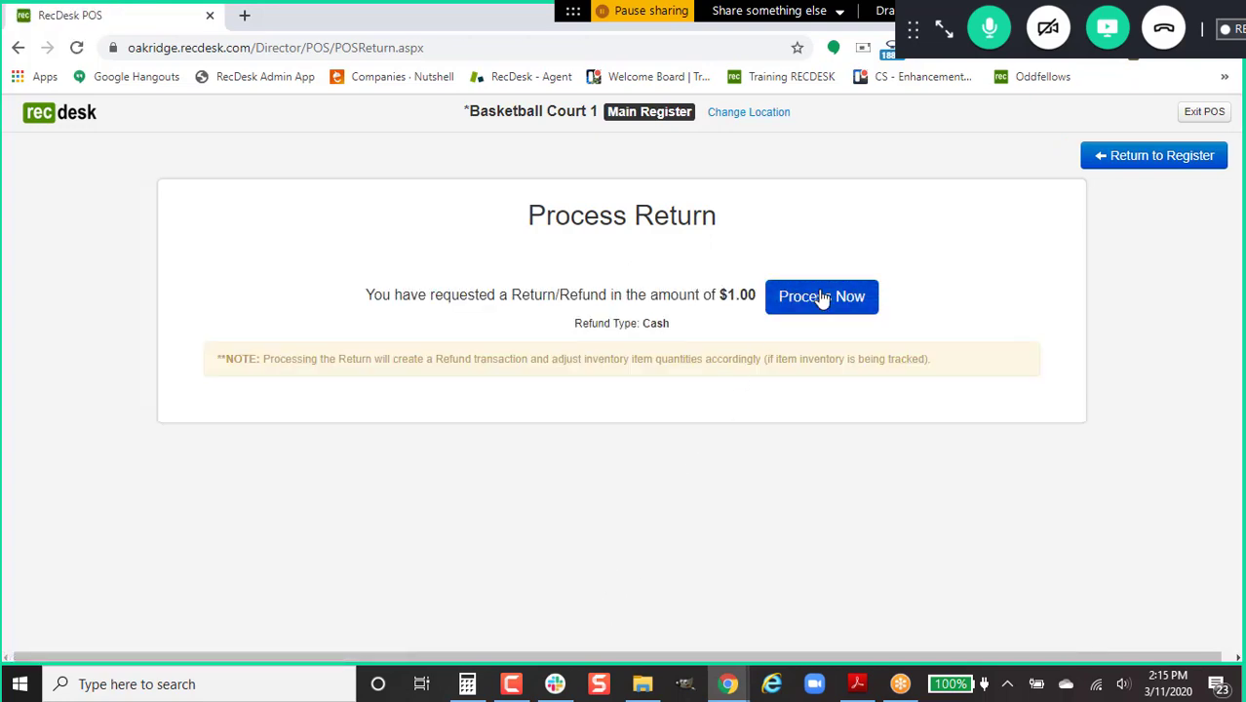
pyautogui.click(681, 508)
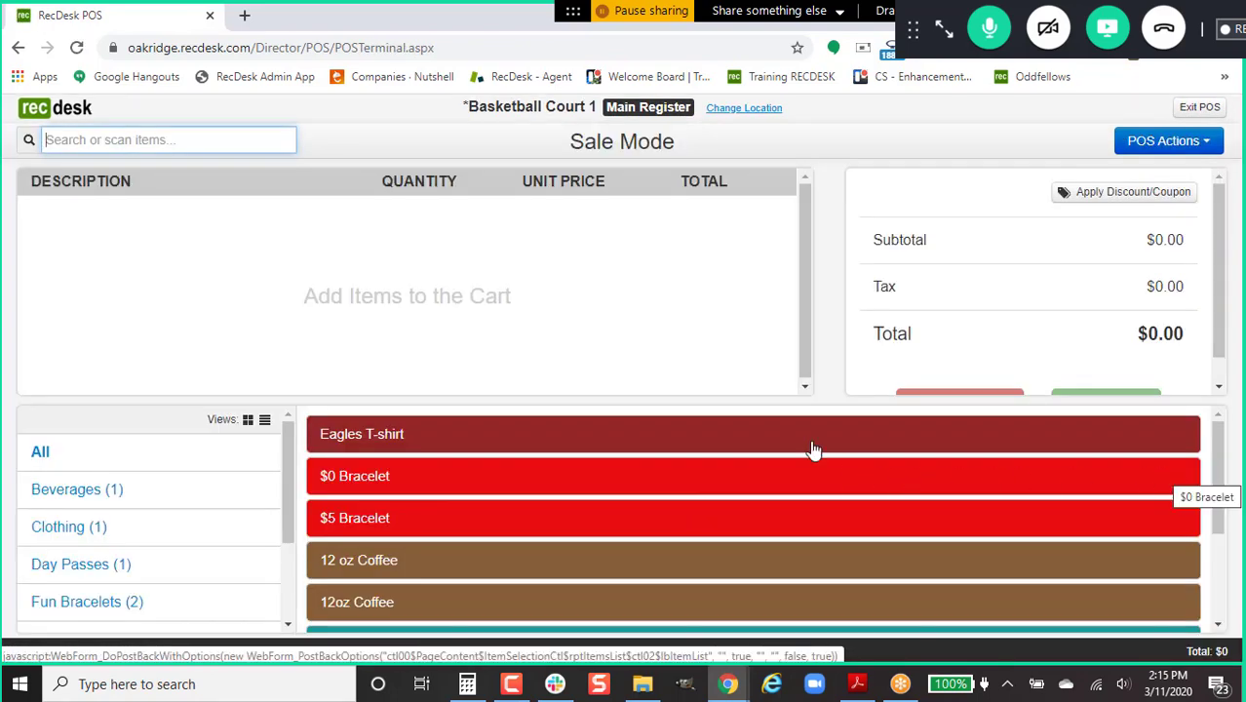
# Add one Eagles T-shirt to the cart and apply the Employees10% discount scheme to the sale.
pyautogui.click(773, 440)
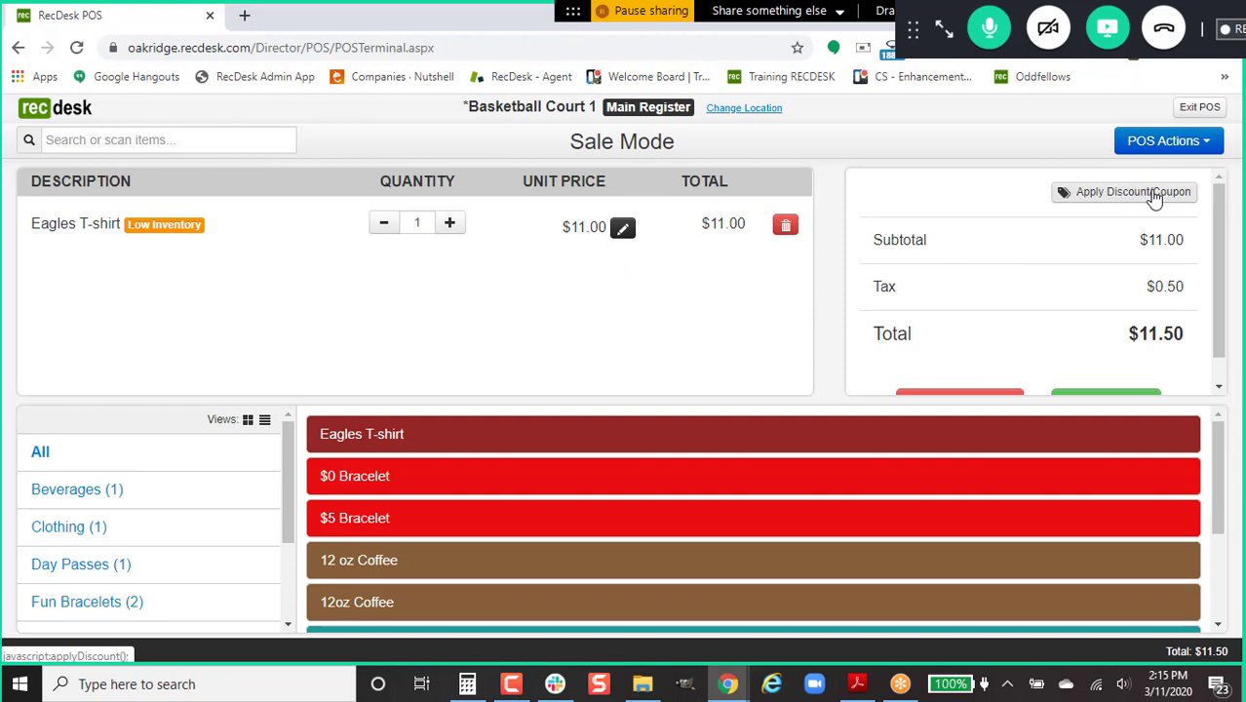
pyautogui.click(1154, 195)
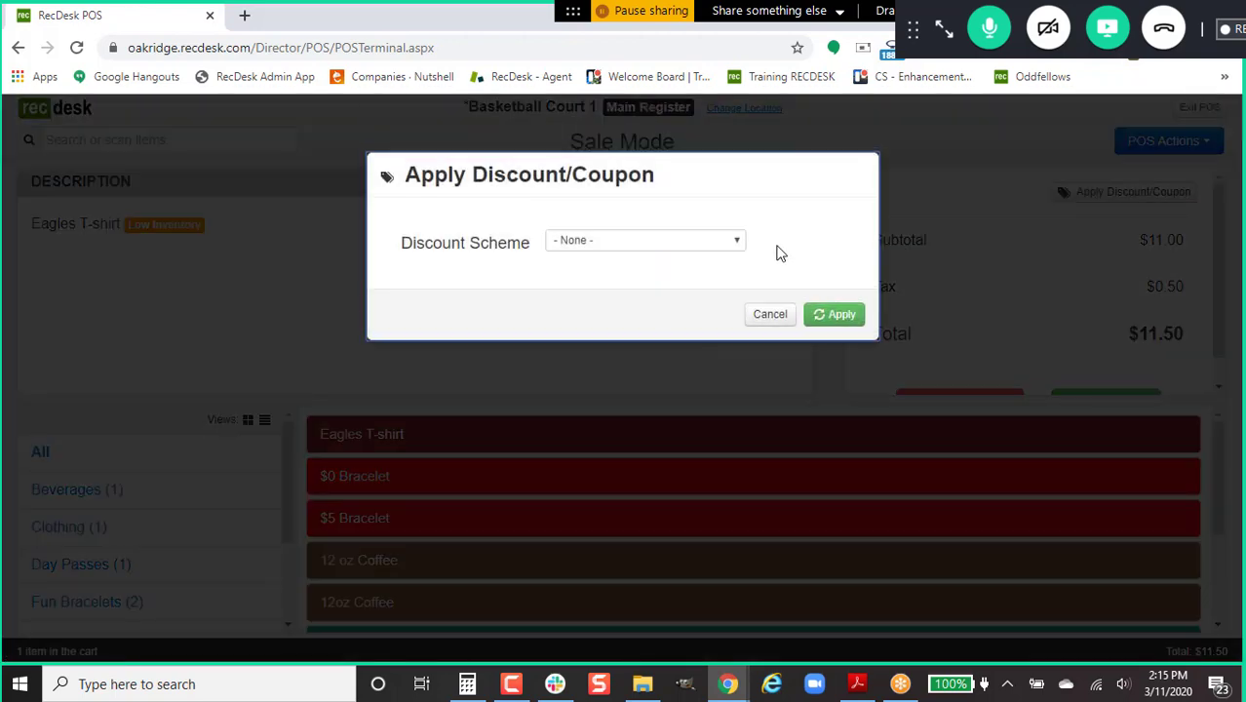
pyautogui.click(679, 248)
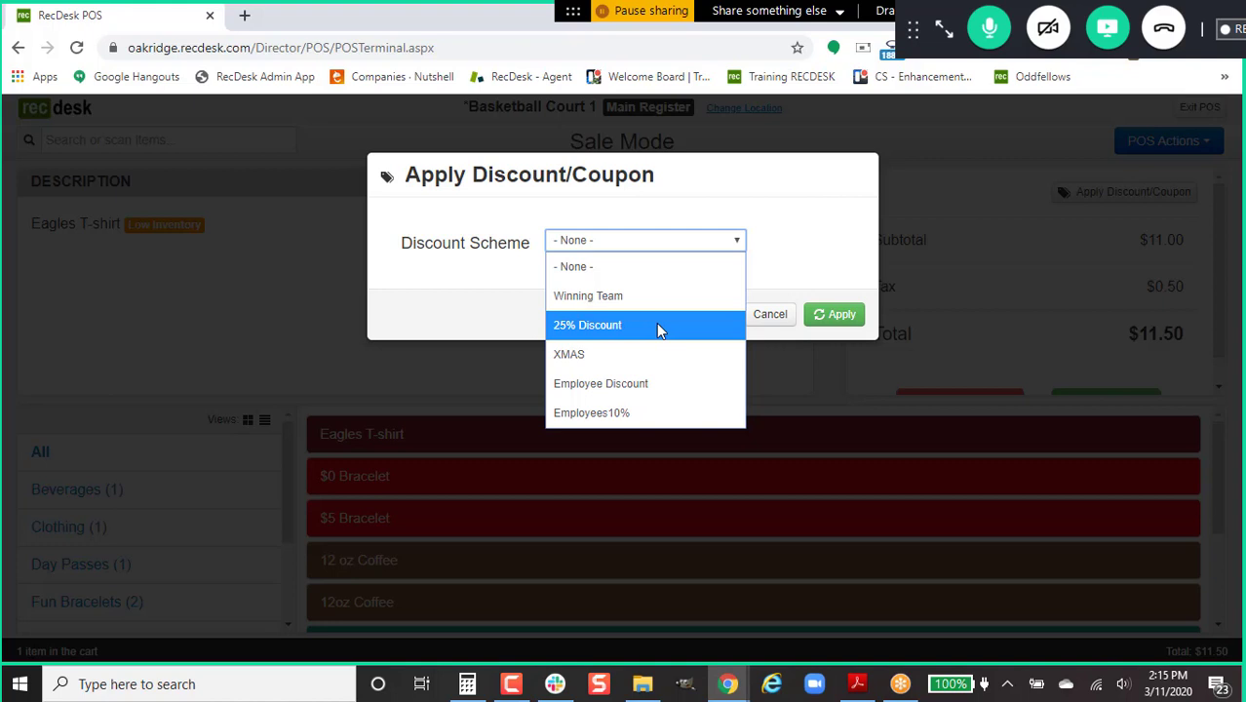
pyautogui.click(601, 412)
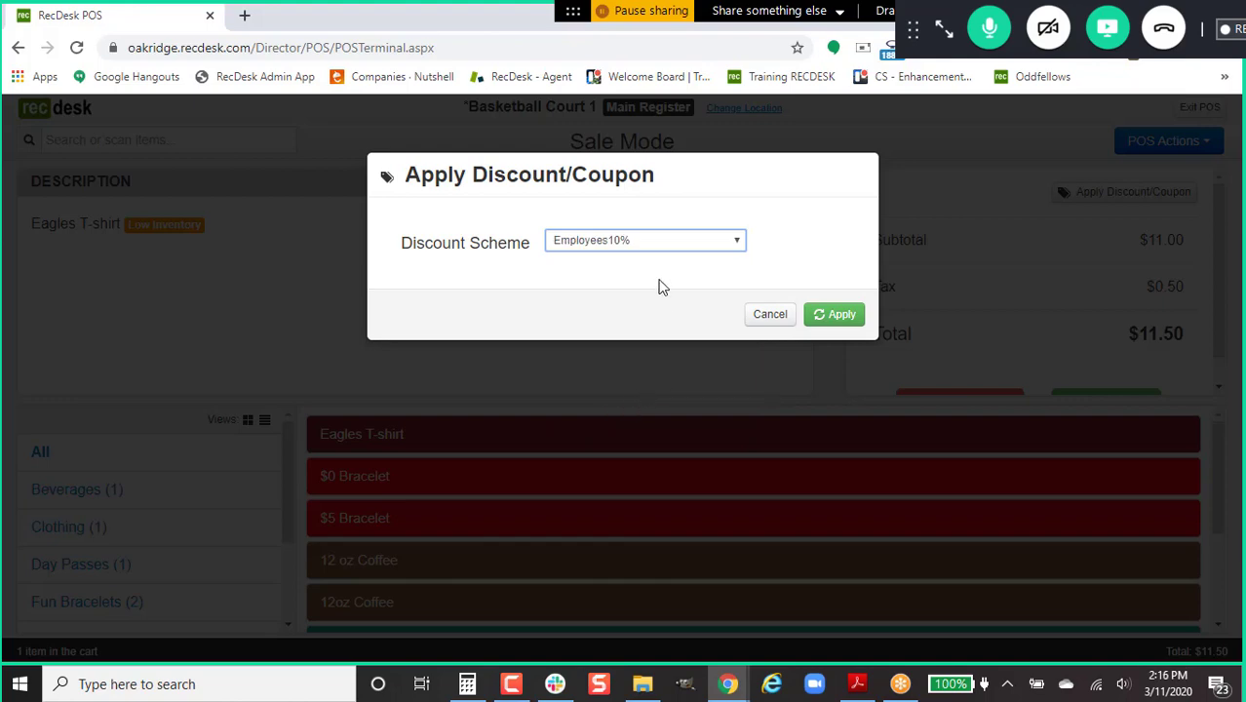
pyautogui.click(834, 314)
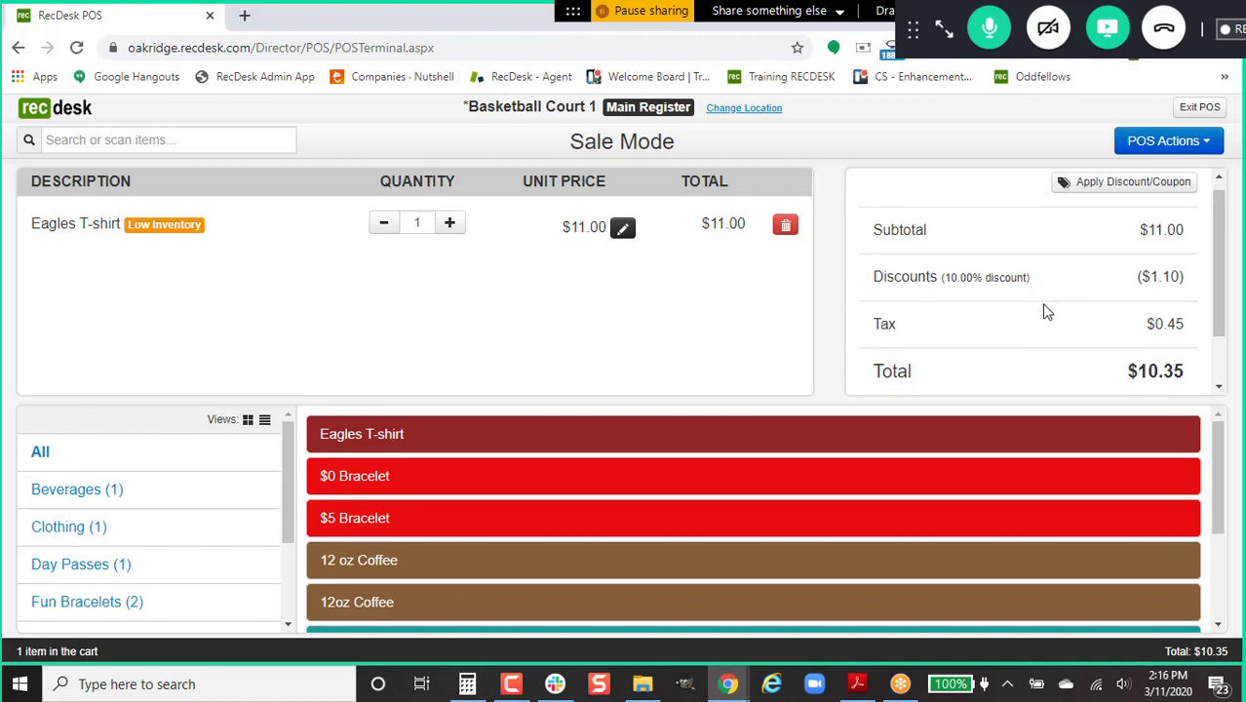
# Check out the discounted sale with cash, set the amount tendered to 15, complete the payment and return to the register.
pyautogui.scroll(-1, 1046, 310)
pyautogui.click(1070, 378)
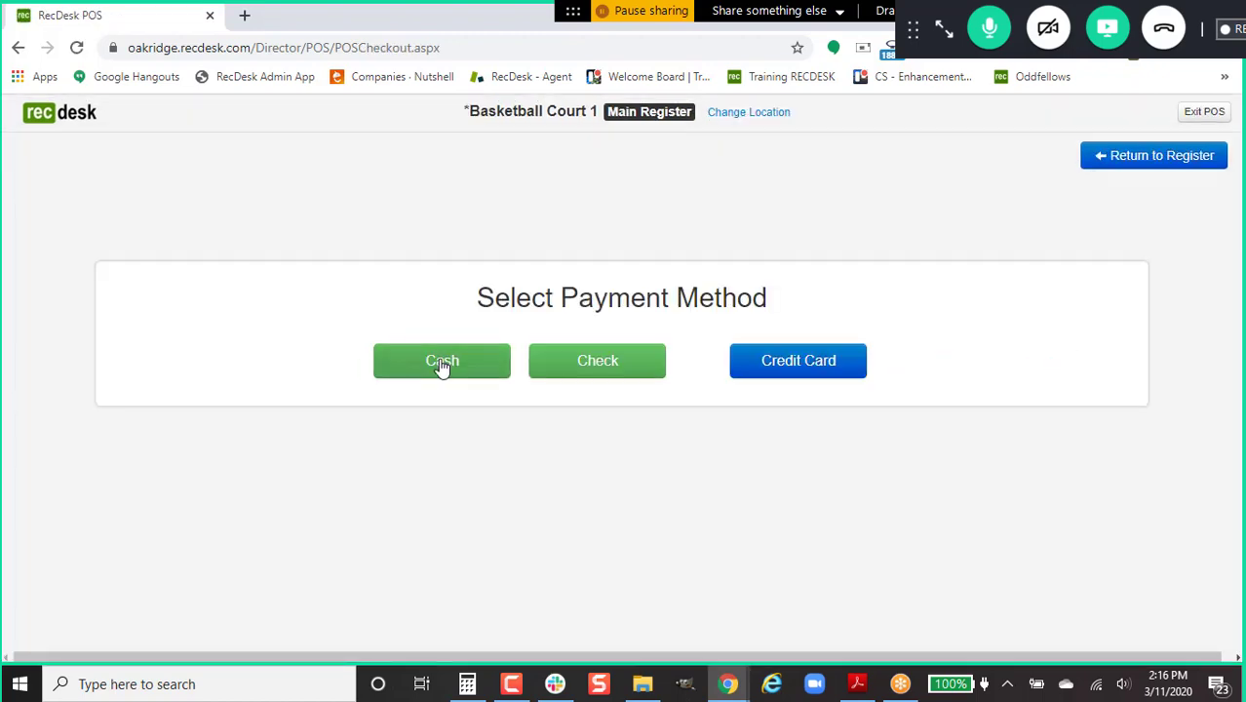
pyautogui.click(442, 363)
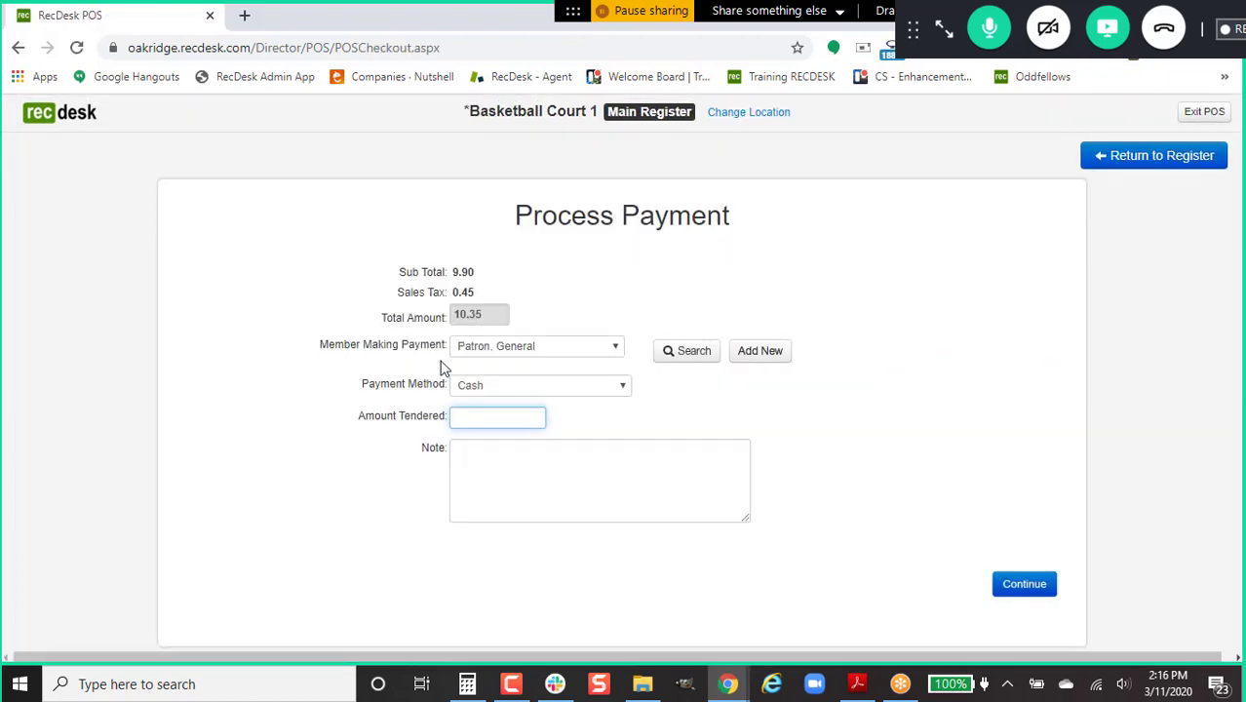
pyautogui.write('15')
pyautogui.press('Return')
pyautogui.click(566, 641)
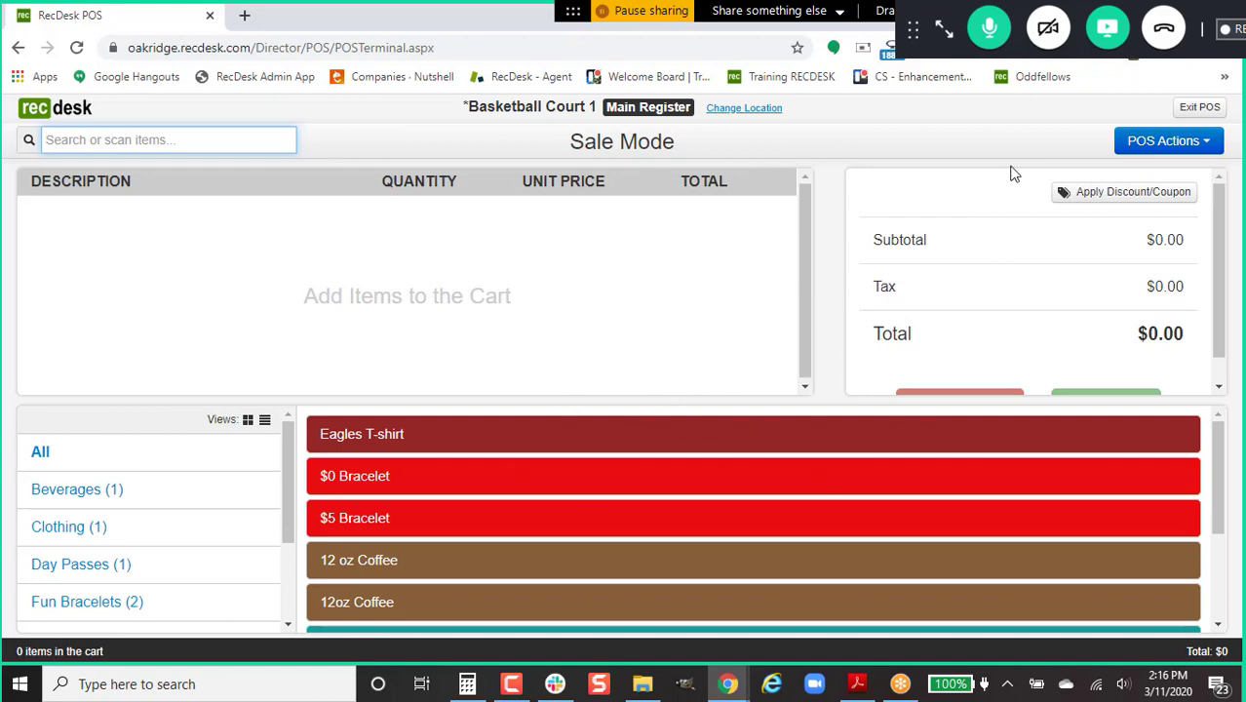
# Open the list of recent POS transactions and look over the sales.
pyautogui.click(1154, 144)
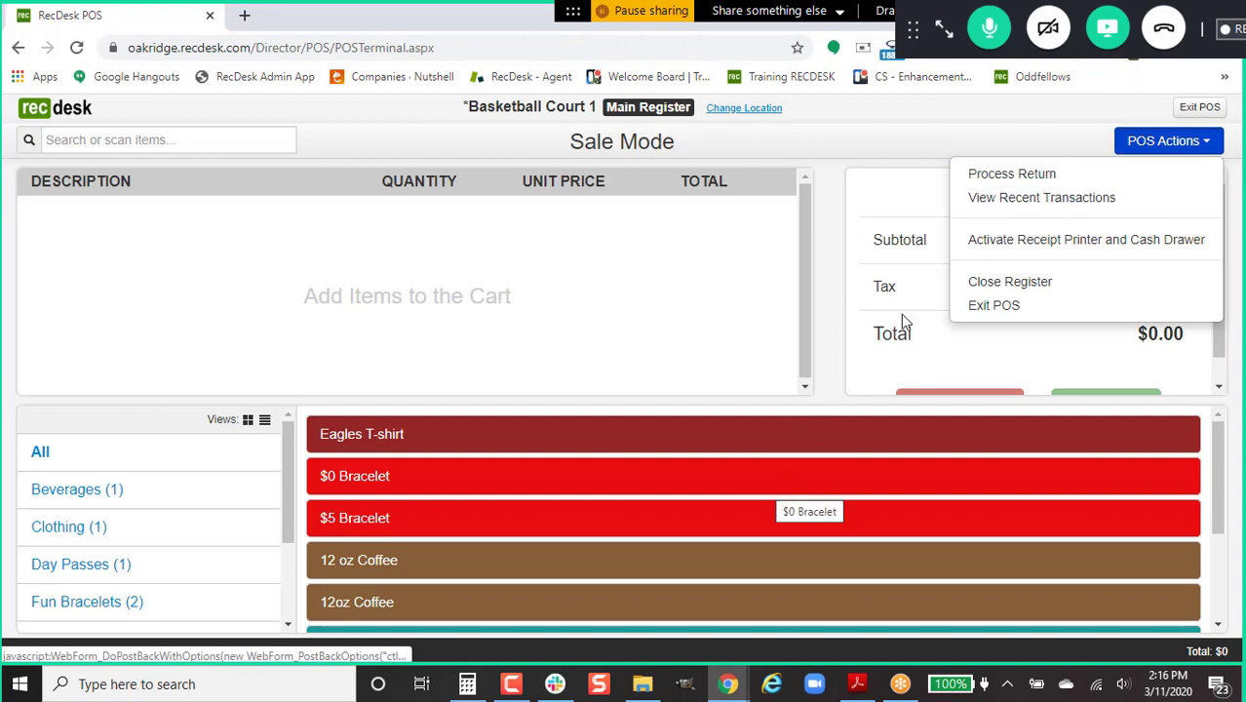
pyautogui.click(1054, 196)
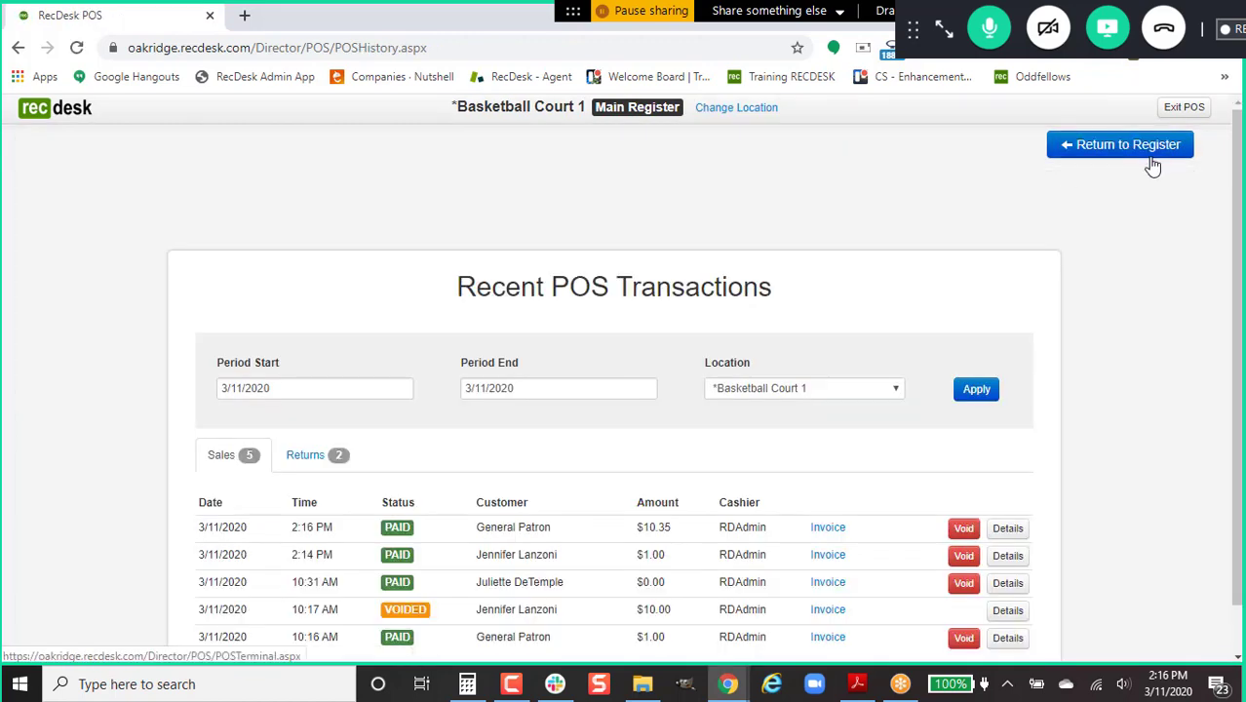
pyautogui.scroll(-1, 811, 482)
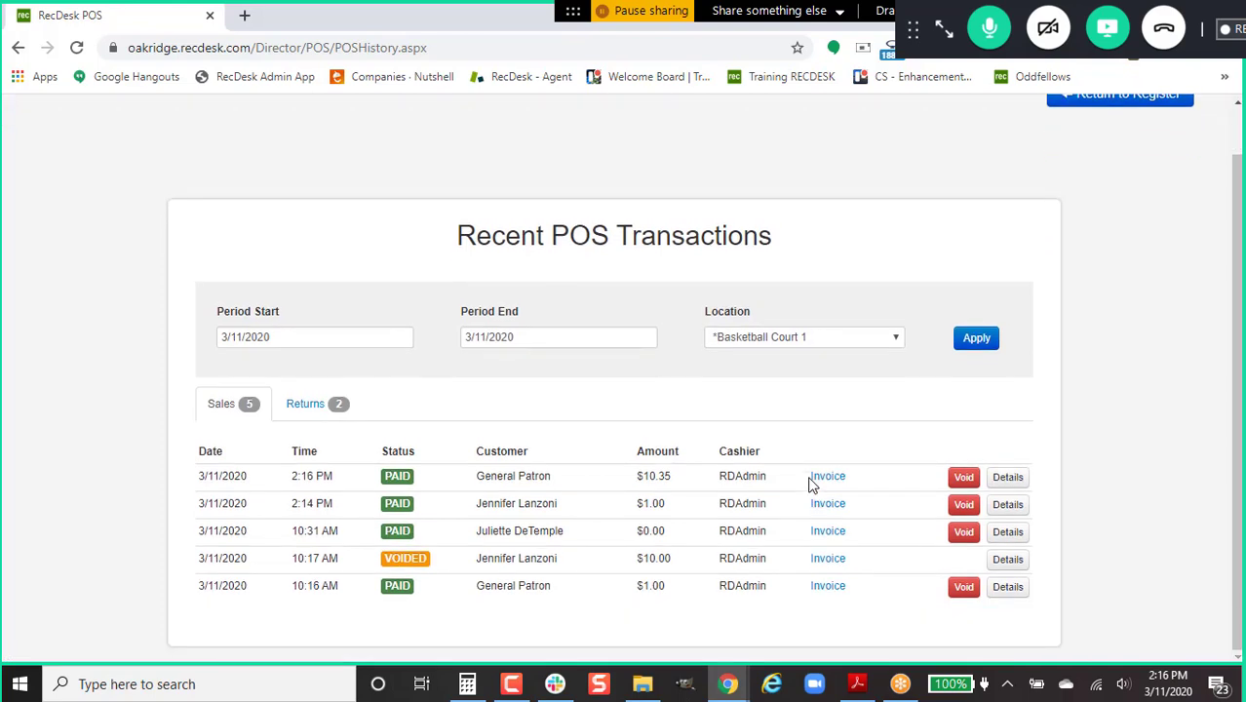
# Void the 2:16 PM sale of $10.35, entering void as the confirmation word and example as the reason.
pyautogui.click(962, 477)
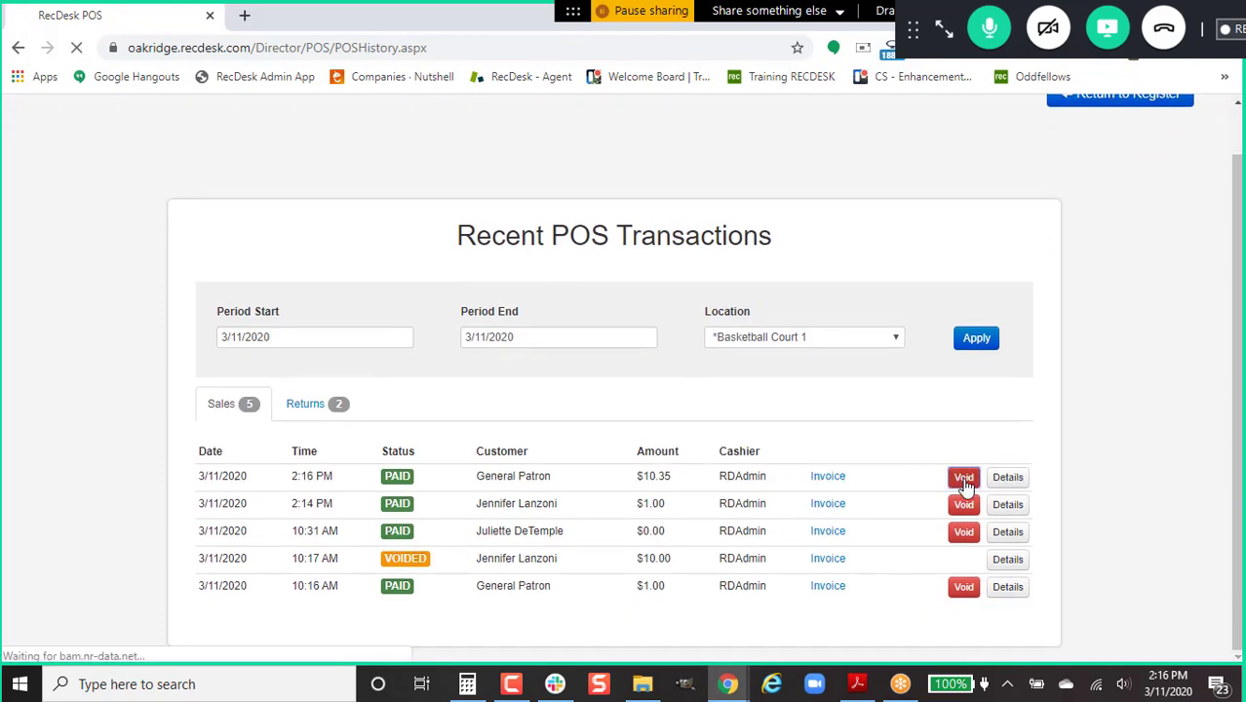
pyautogui.scroll(-2, 561, 547)
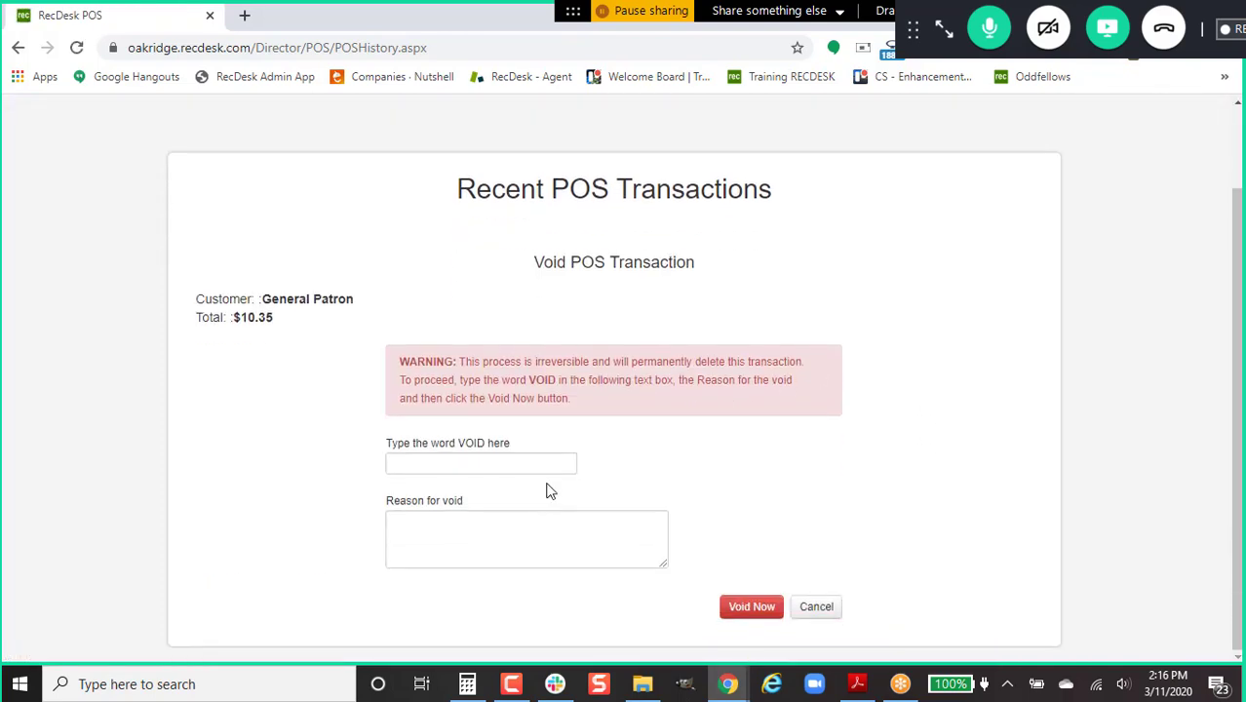
pyautogui.click(550, 460)
pyautogui.write('Void')
pyautogui.press('Tab')
pyautogui.write('exam')
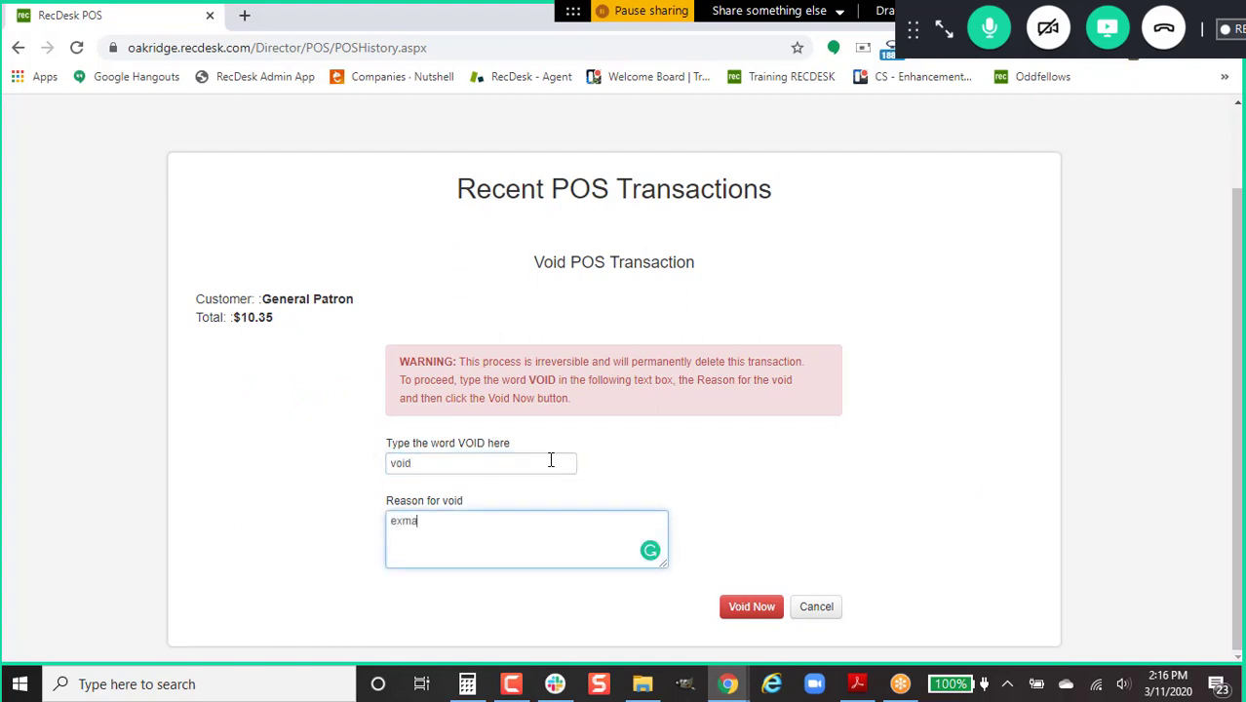
pyautogui.press('BackSpace')
pyautogui.press('BackSpace')
pyautogui.write('ample')
pyautogui.click(741, 606)
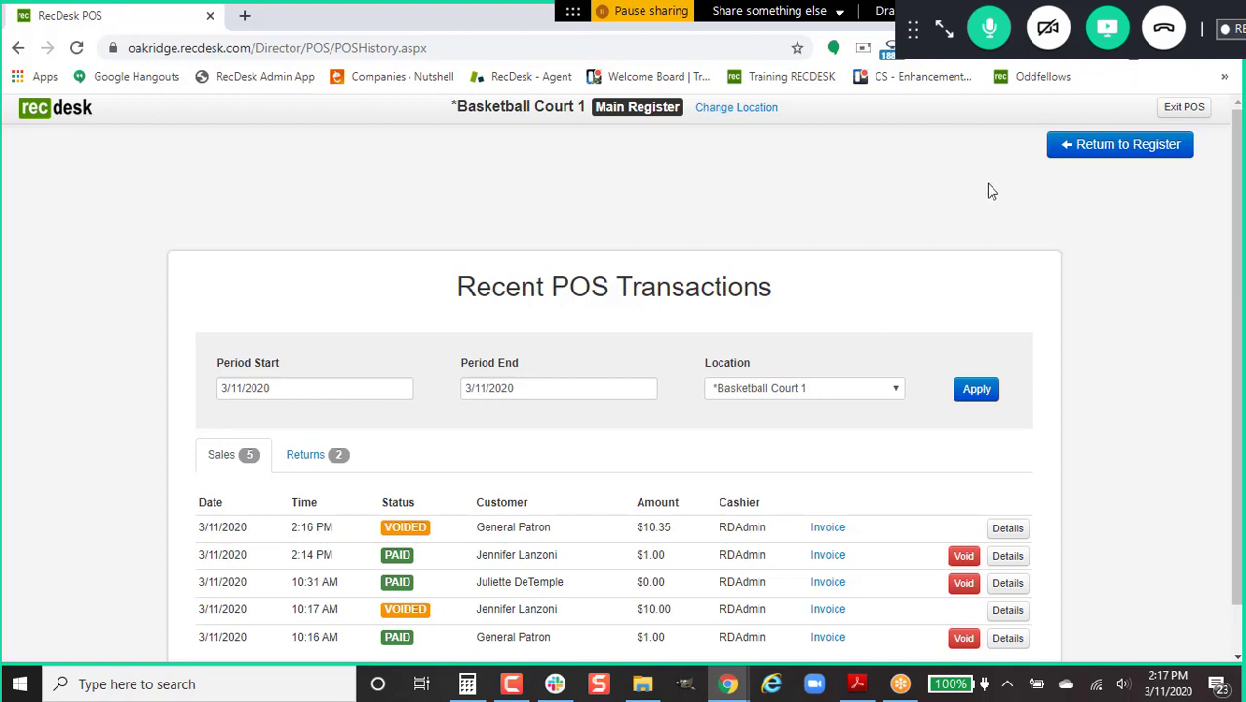
# Return to the terminal, close the Main Register with a counted cash balance of 102 and review the shift detail.
pyautogui.click(1163, 146)
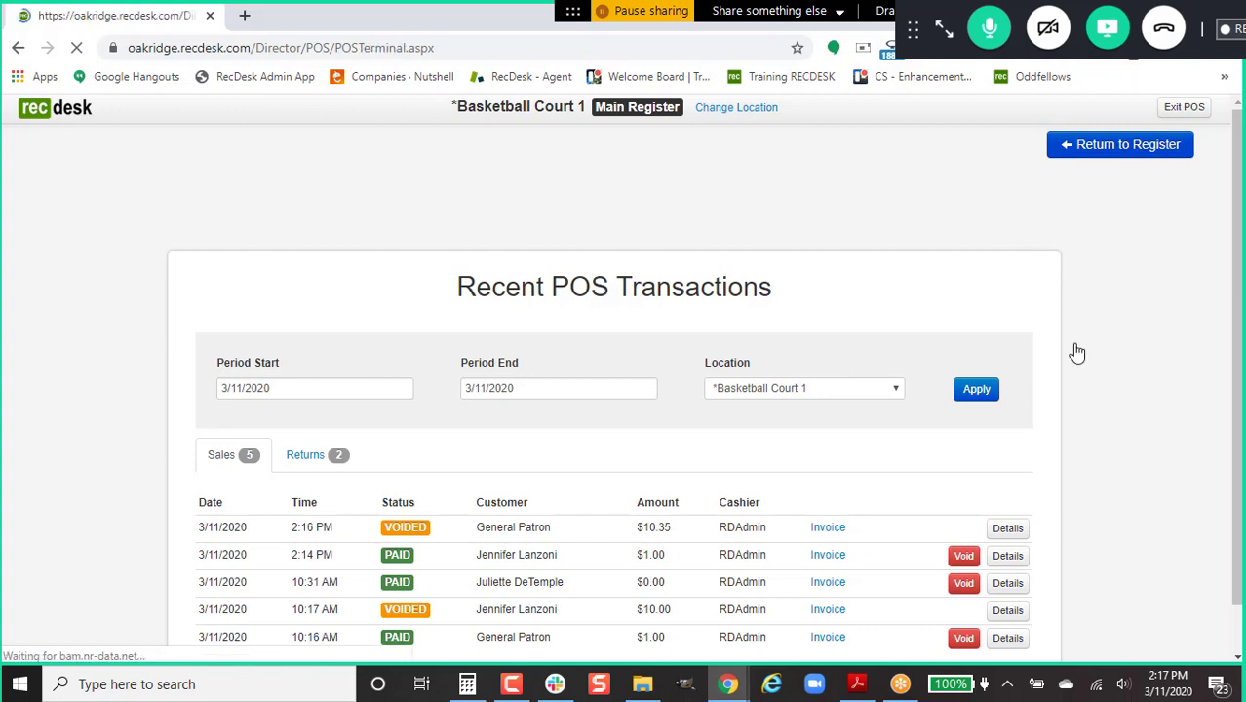
pyautogui.click(1138, 151)
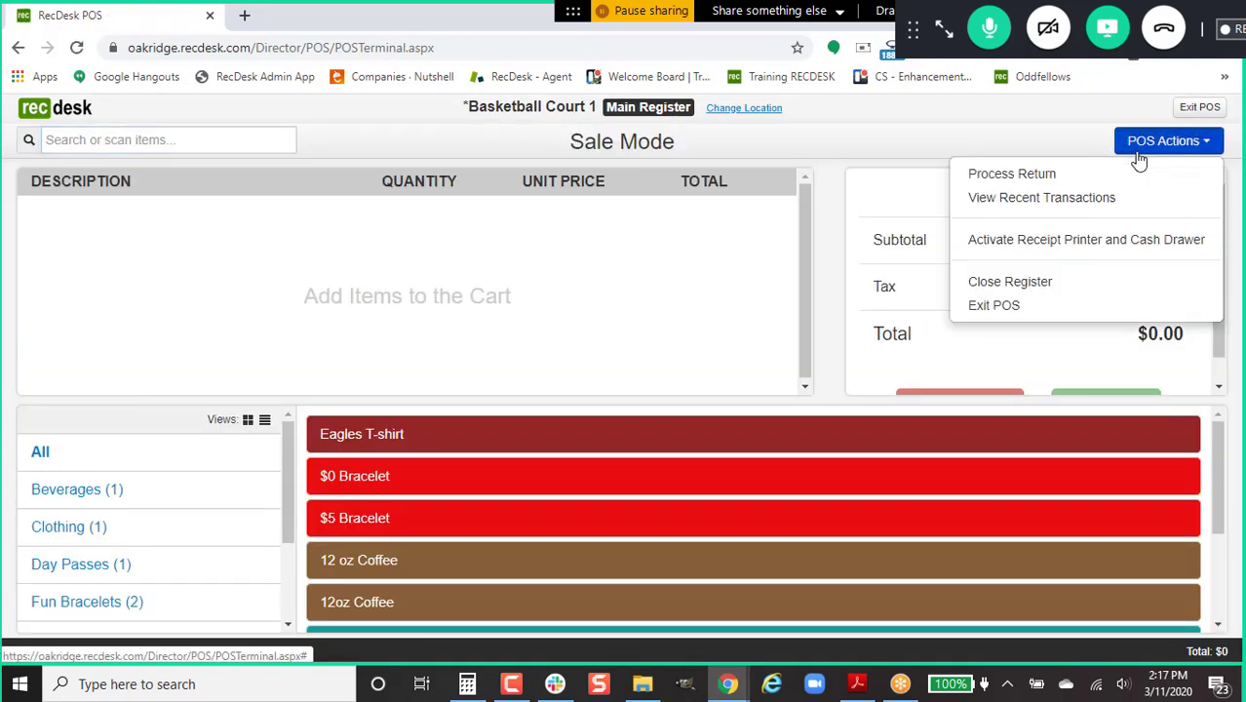
pyautogui.click(1090, 283)
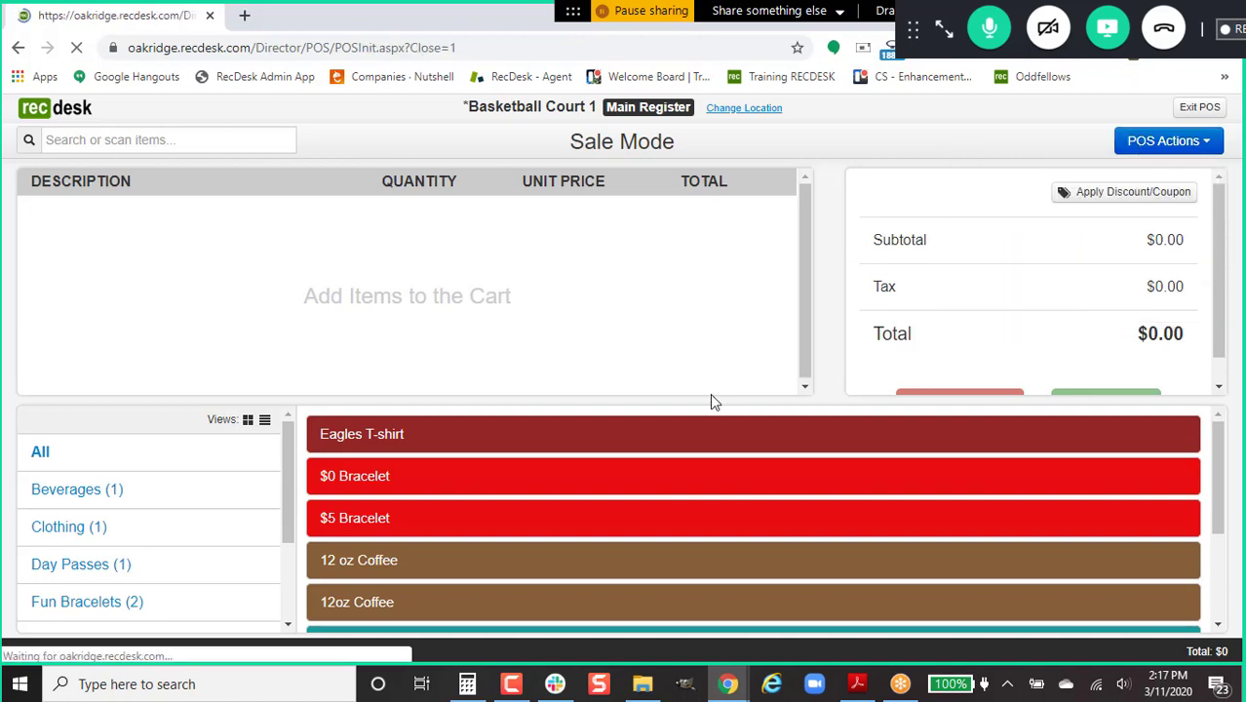
pyautogui.click(515, 283)
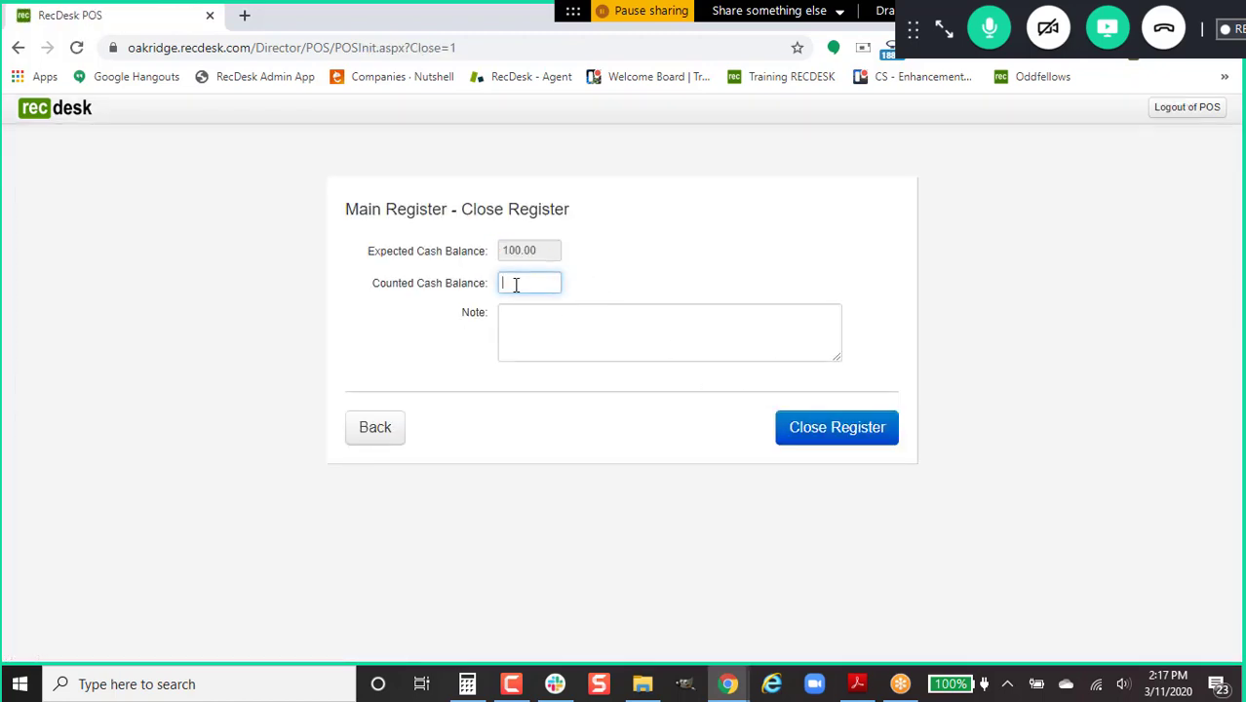
pyautogui.write('102')
pyautogui.click(812, 436)
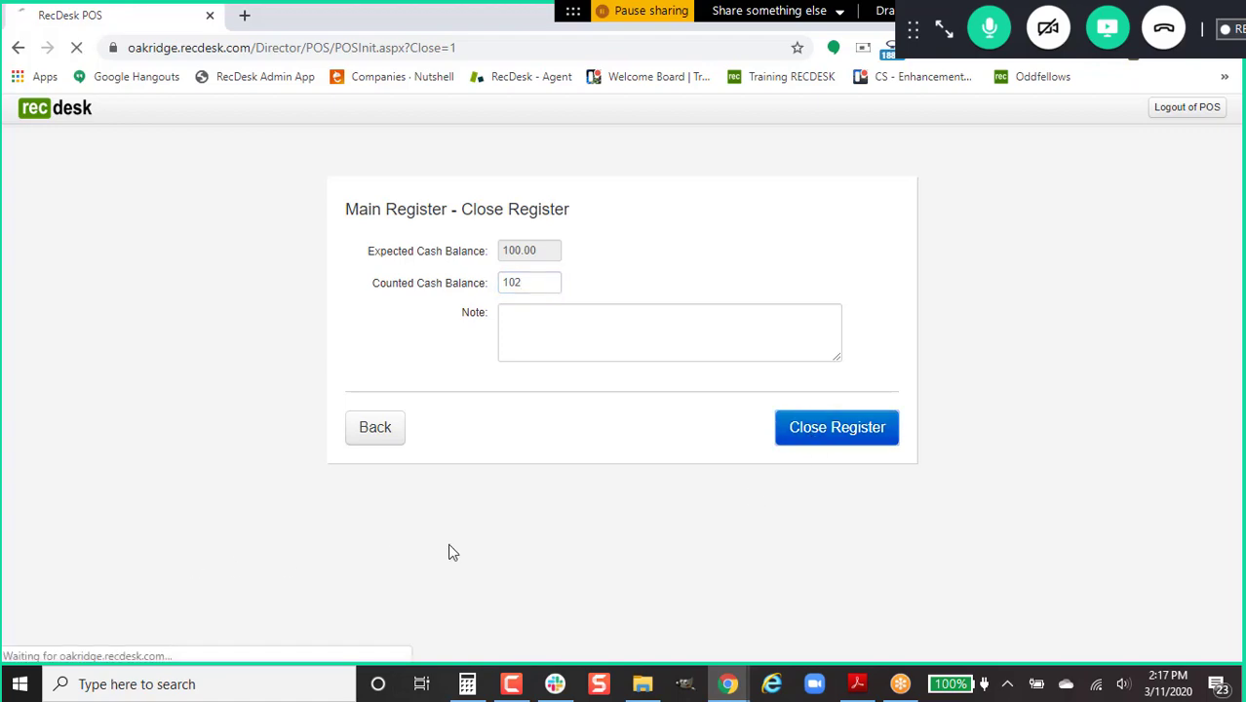
pyautogui.scroll(-5, 737, 454)
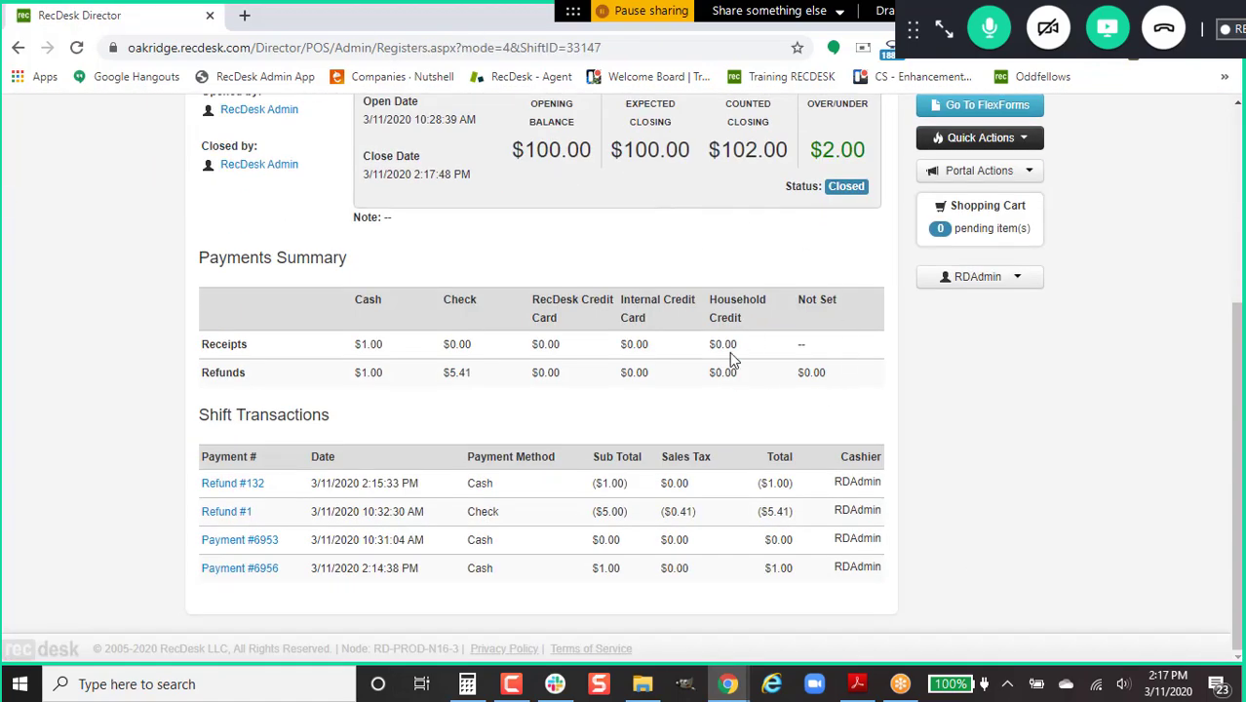
pyautogui.scroll(3, 635, 547)
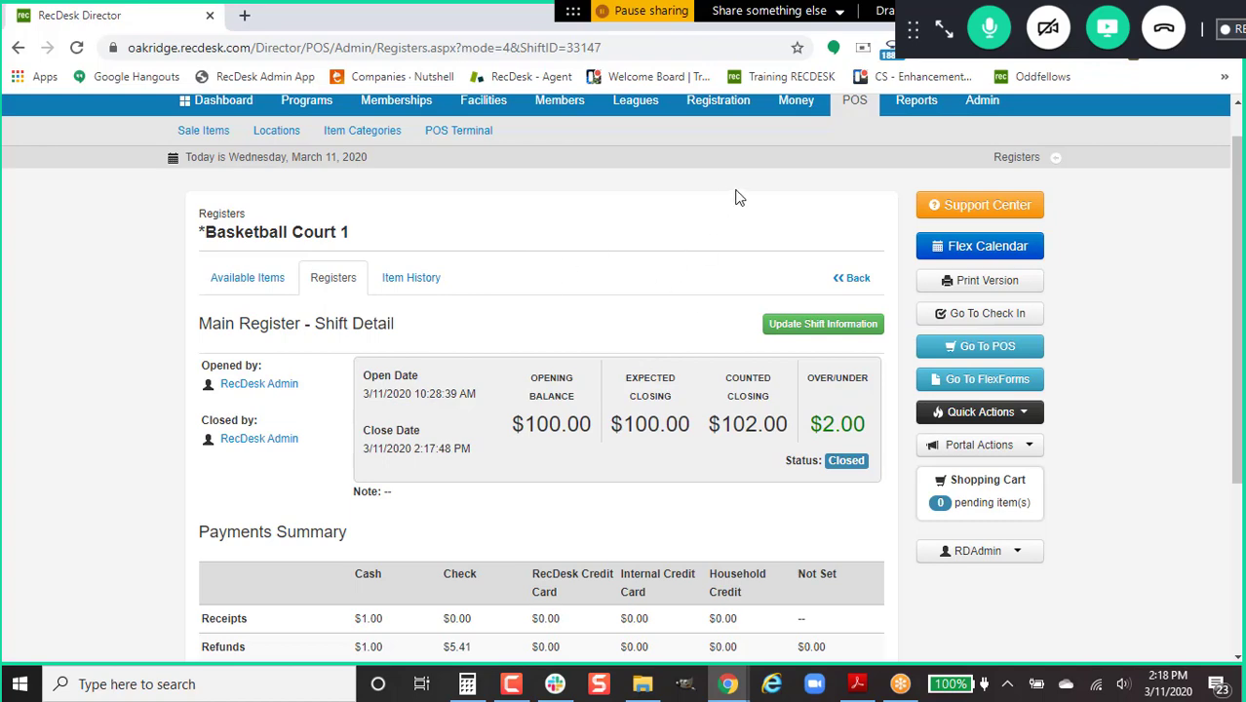
# Look over the list of available reports, and search the POS sale items for basketball.
pyautogui.click(910, 114)
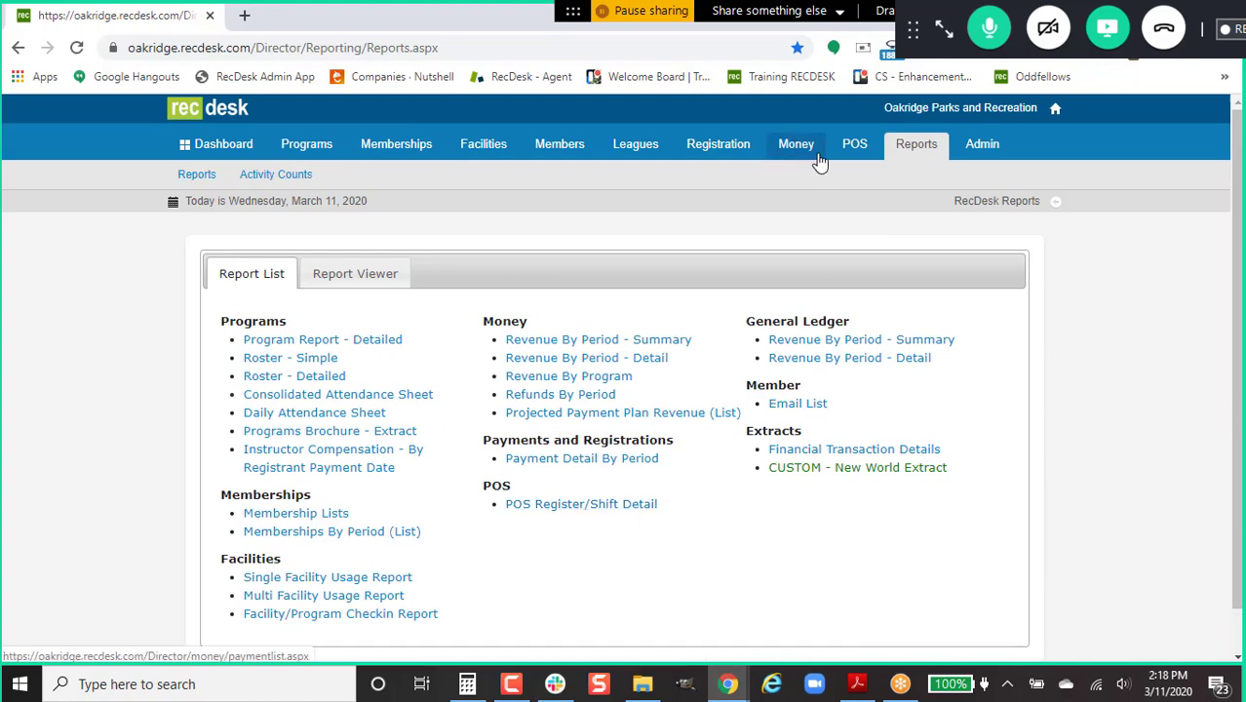
pyautogui.click(852, 148)
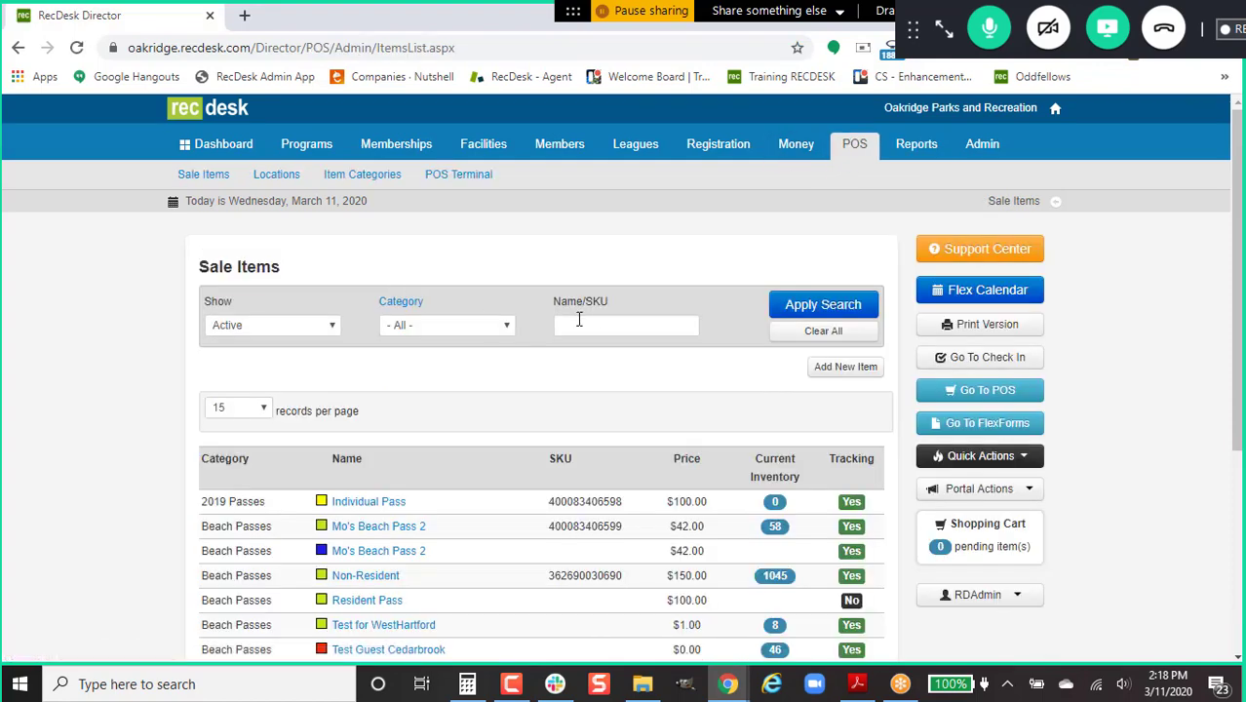
pyautogui.click(602, 323)
pyautogui.write('basketball')
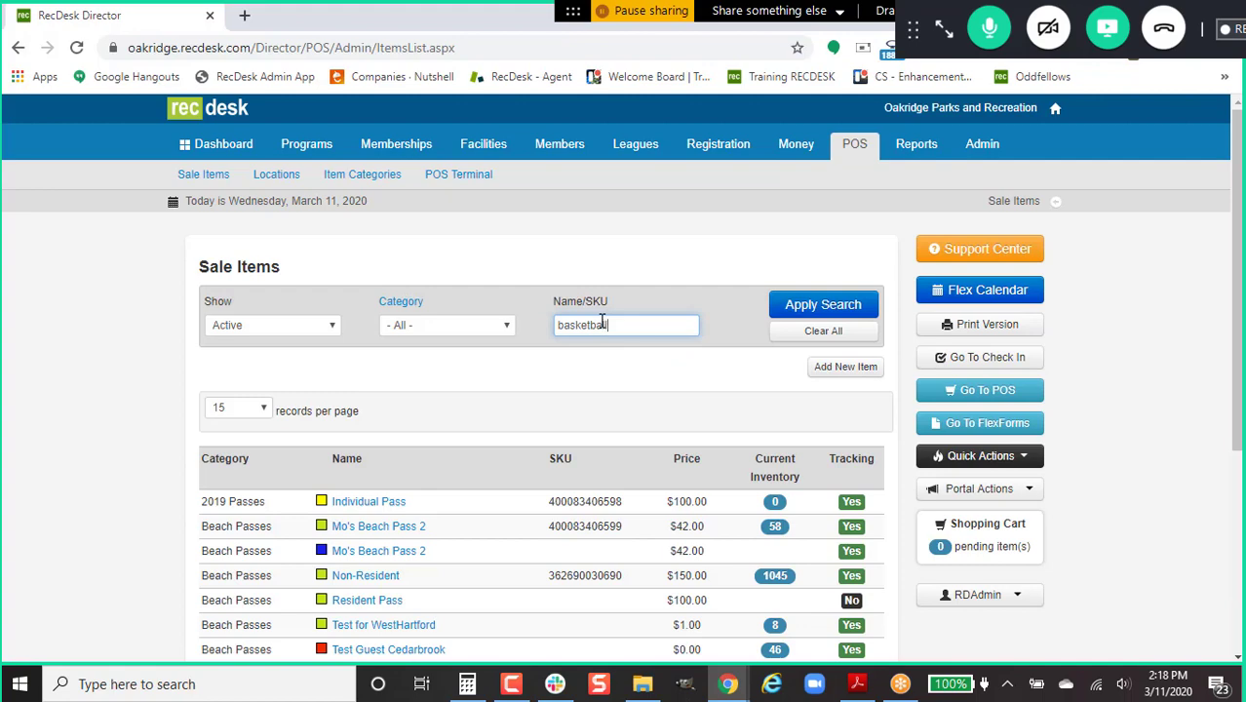
pyautogui.press('Return')
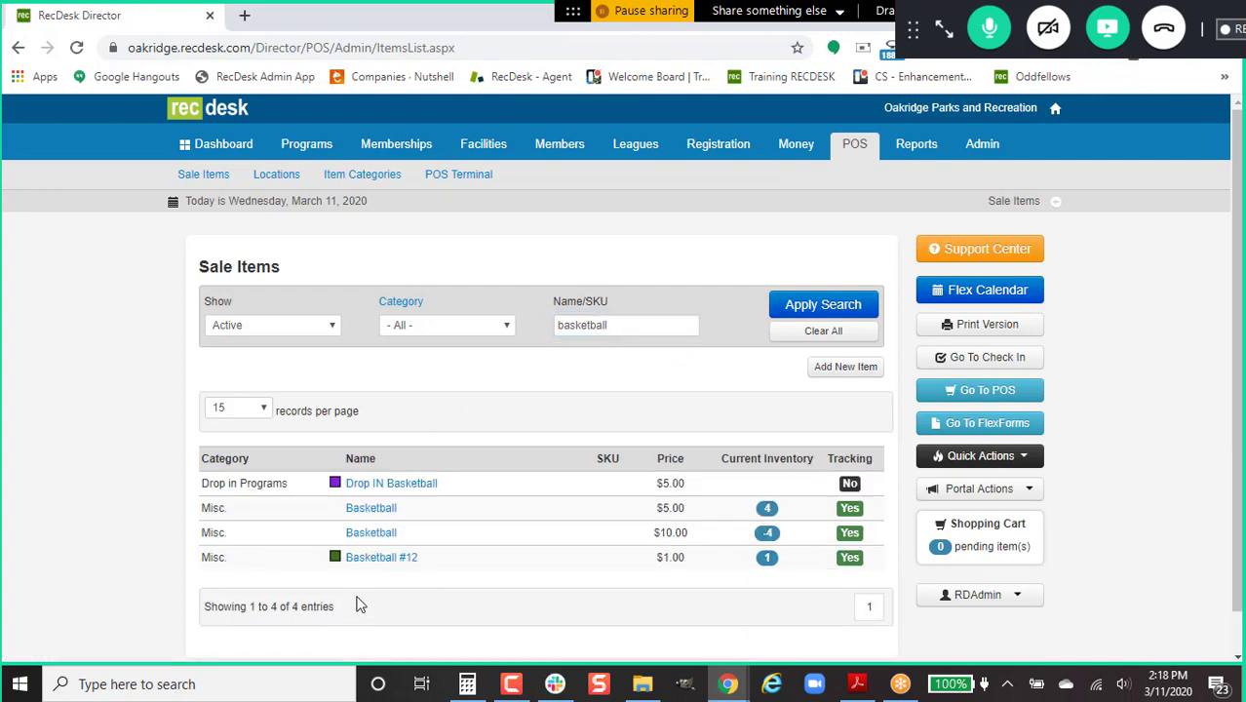
# Open the Basketball #12 item and review its inventory by location and its sale and return history.
pyautogui.click(388, 558)
pyautogui.scroll(-3, 598, 583)
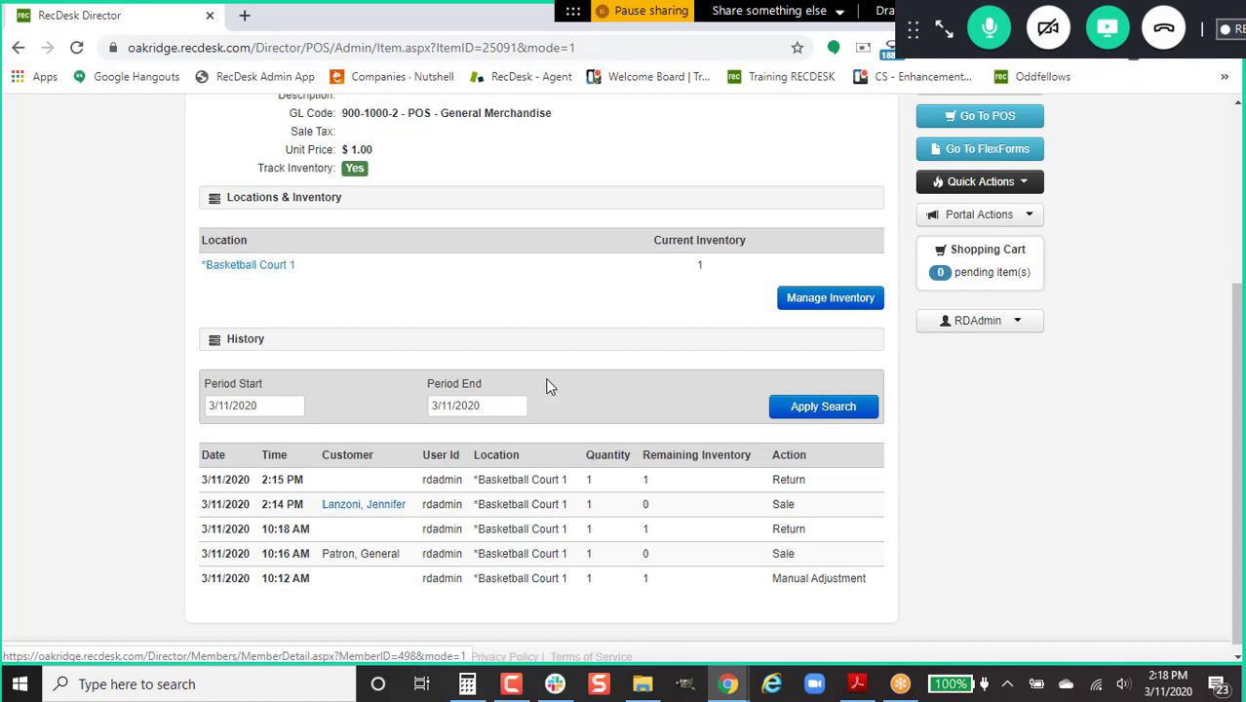
pyautogui.scroll(3, 548, 387)
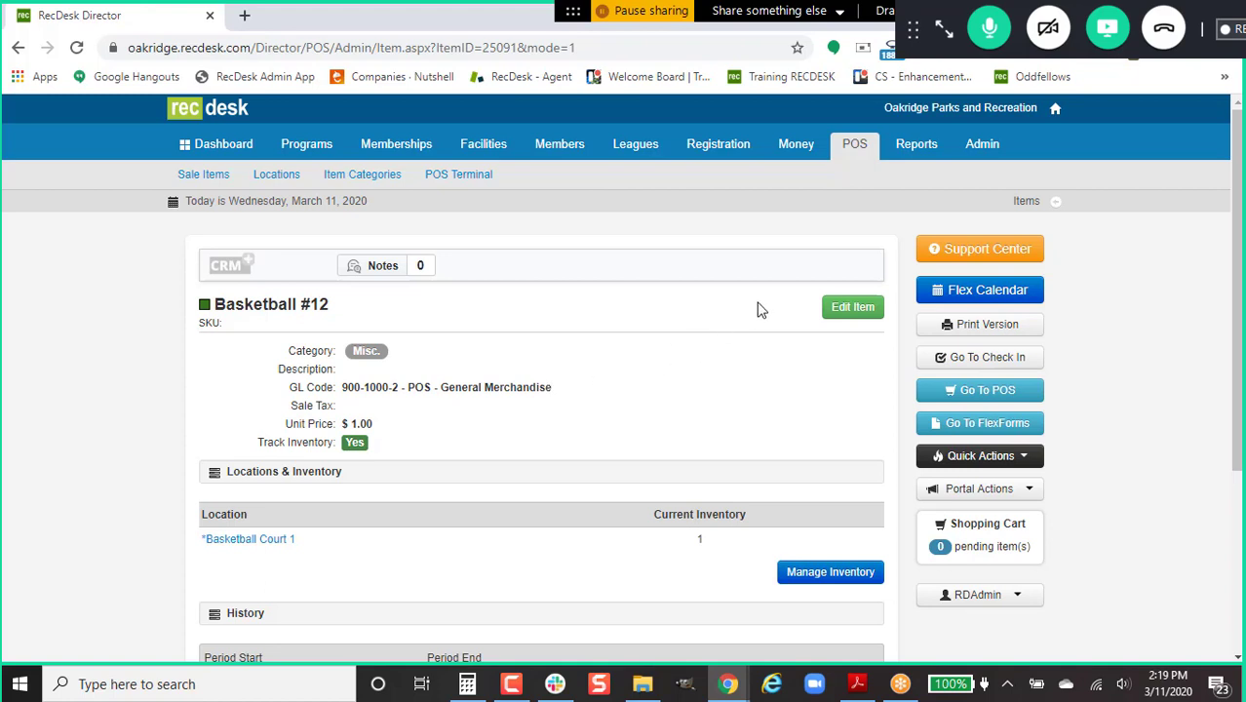
# Check the GoToMeeting chat for attendee questions and collapse the meeting panel.
pyautogui.click(944, 29)
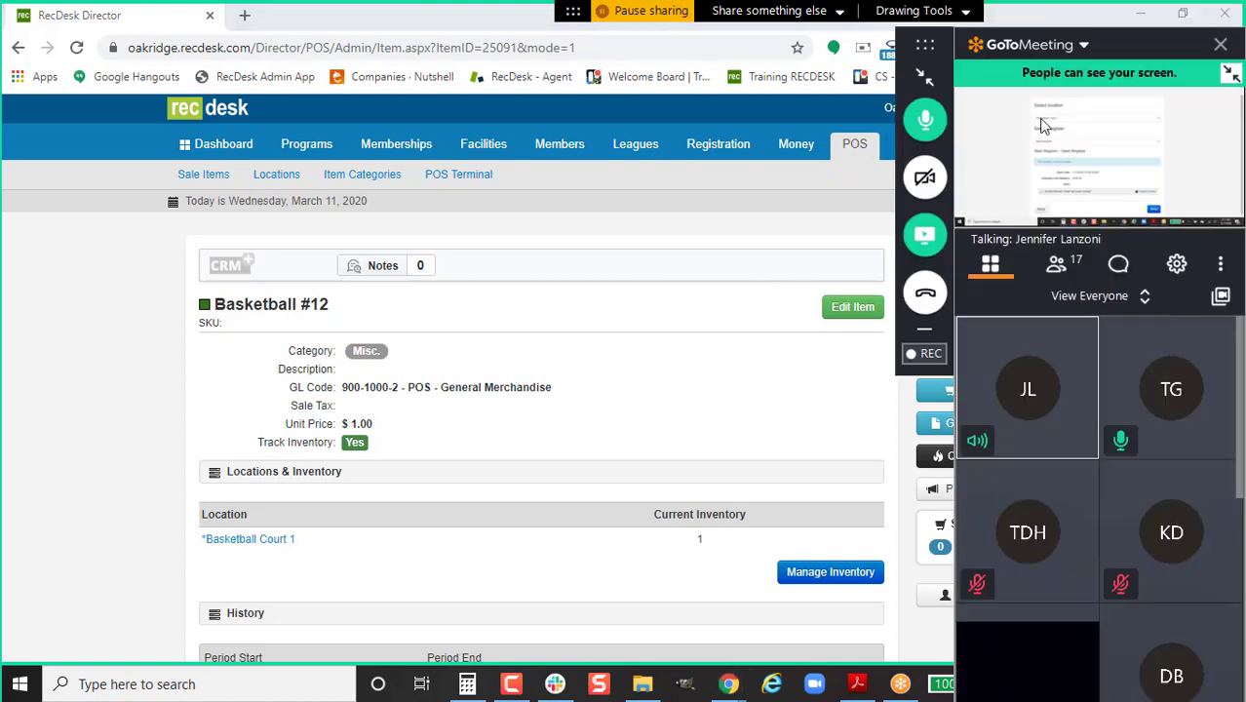
pyautogui.click(1122, 271)
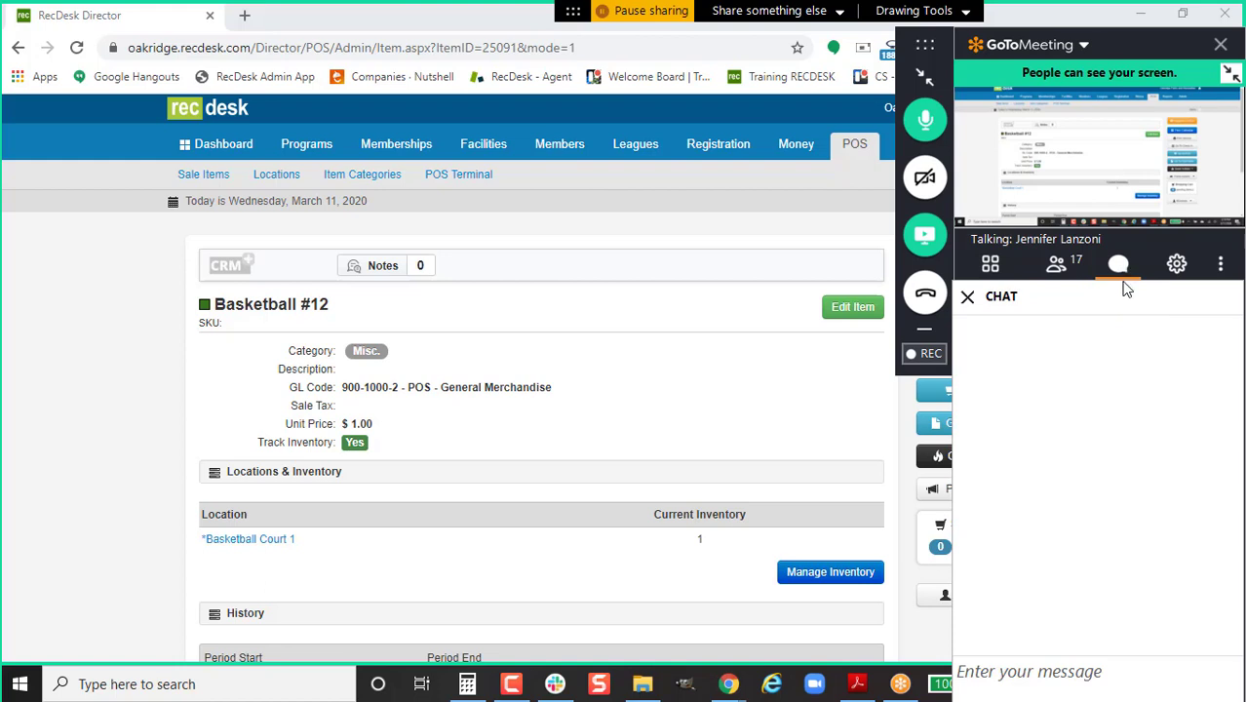
pyautogui.click(924, 76)
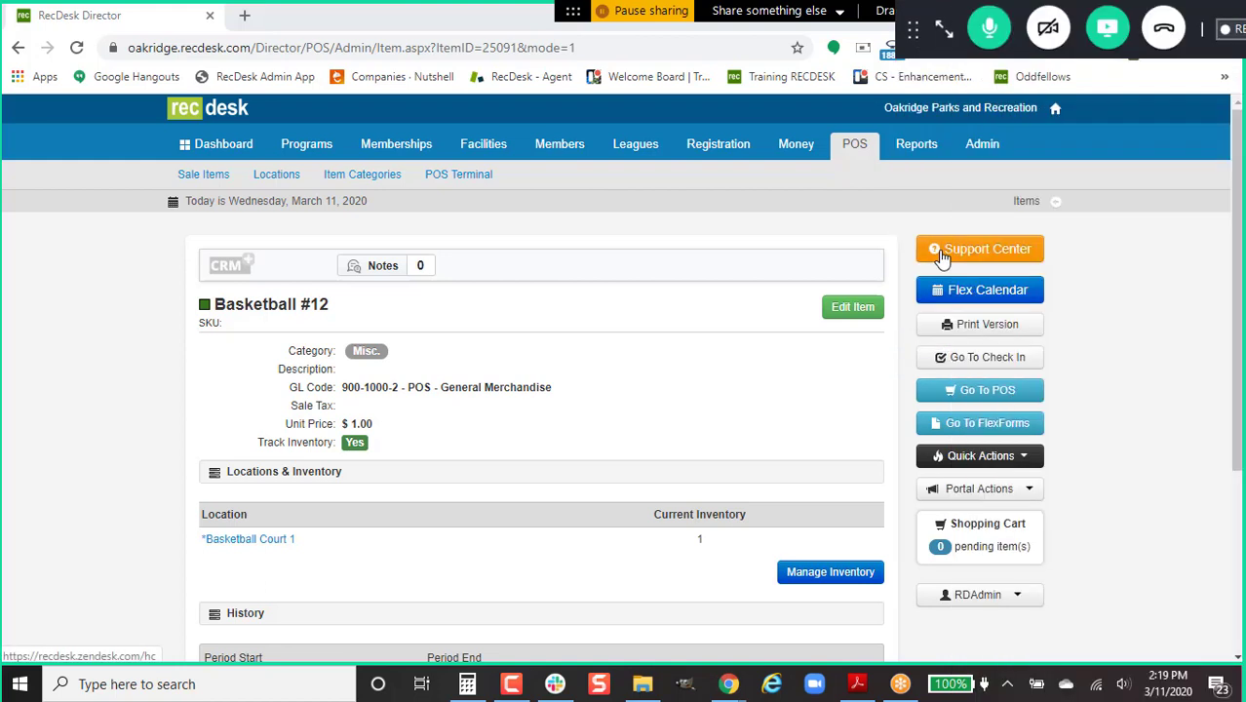
# Open the RecDesk Support Center in a separate browser tab and bring up the promoted article Power Up with RecDesk!
pyautogui.rightClick(944, 256)
pyautogui.click(969, 267)
pyautogui.click(242, 22)
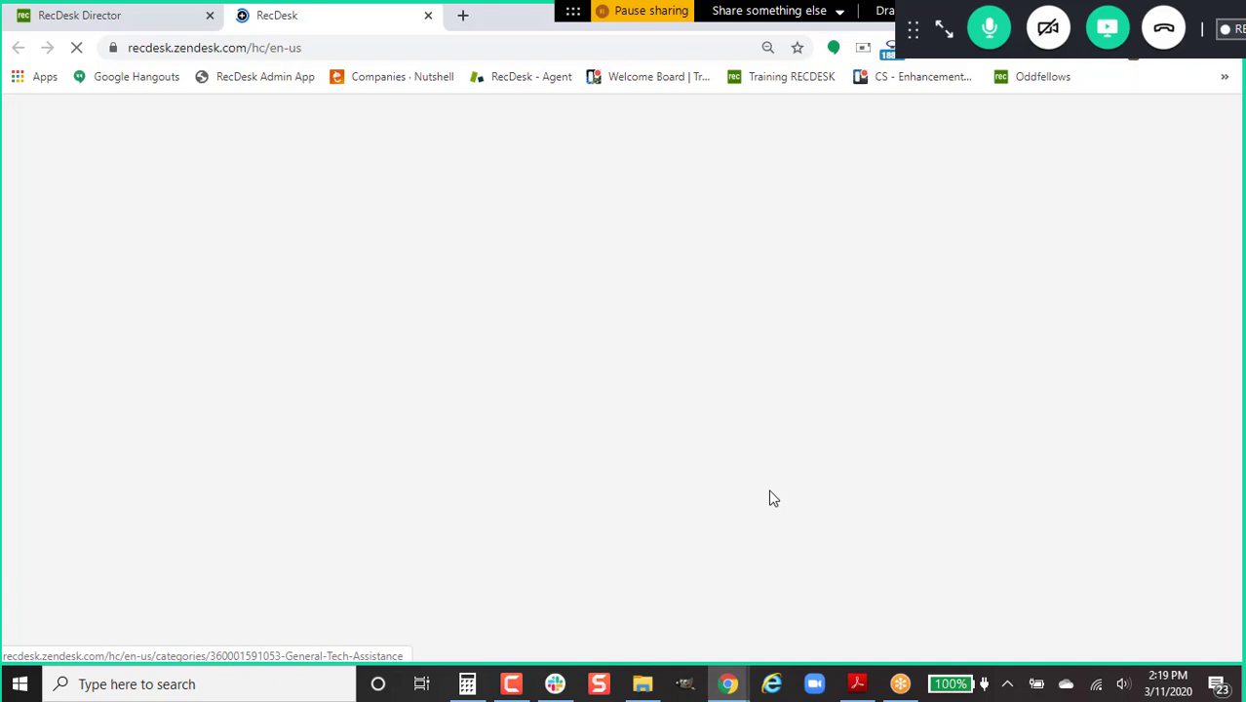
pyautogui.scroll(5, 770, 500)
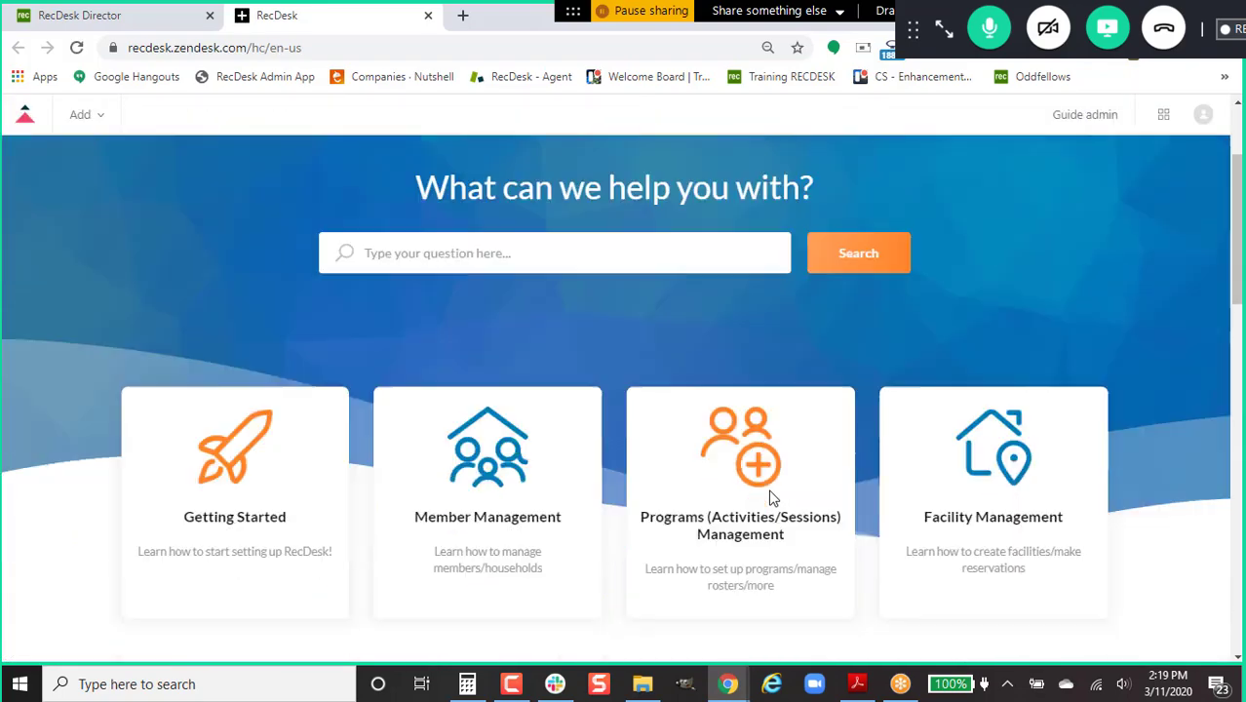
pyautogui.scroll(-1, 770, 499)
pyautogui.scroll(-8, 770, 499)
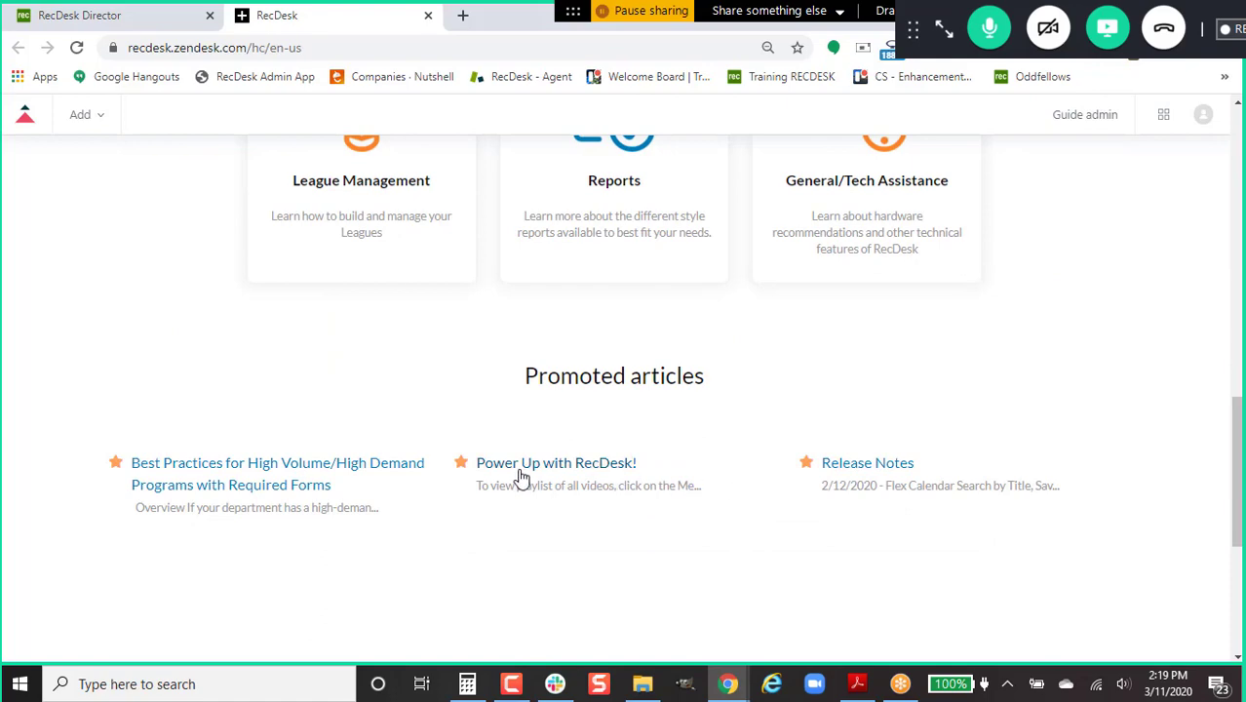
pyautogui.click(563, 466)
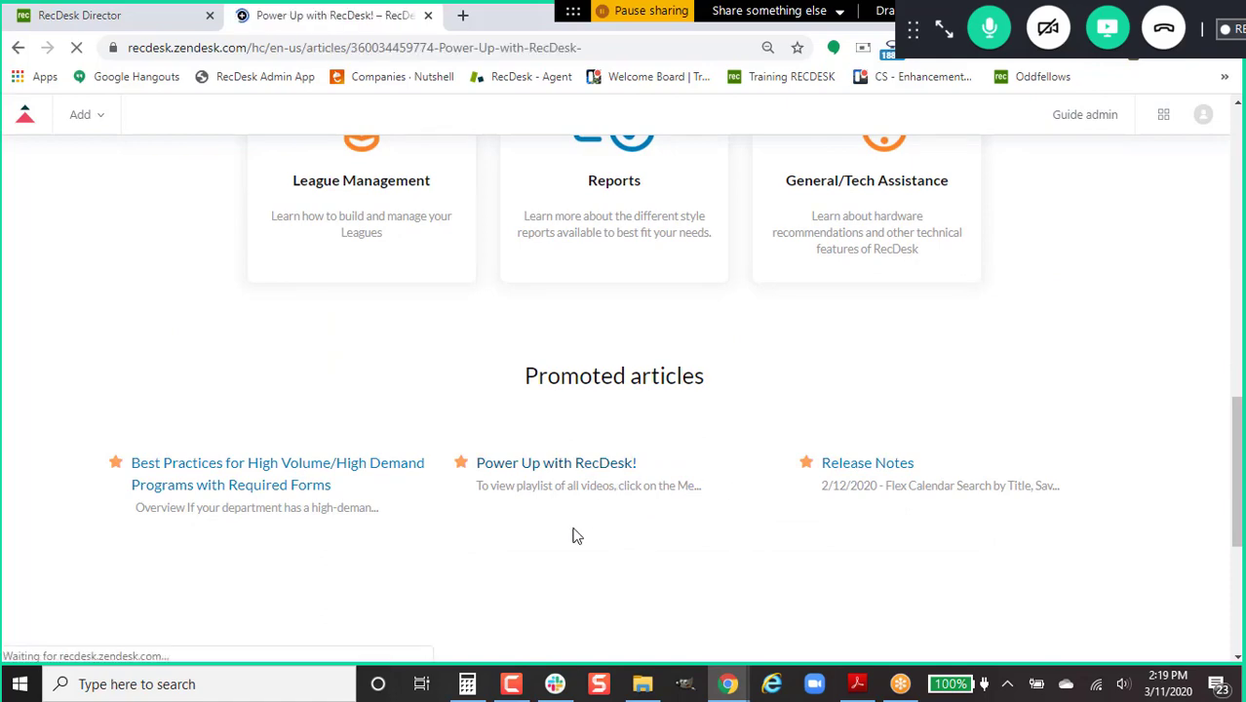
pyautogui.scroll(-2, 627, 504)
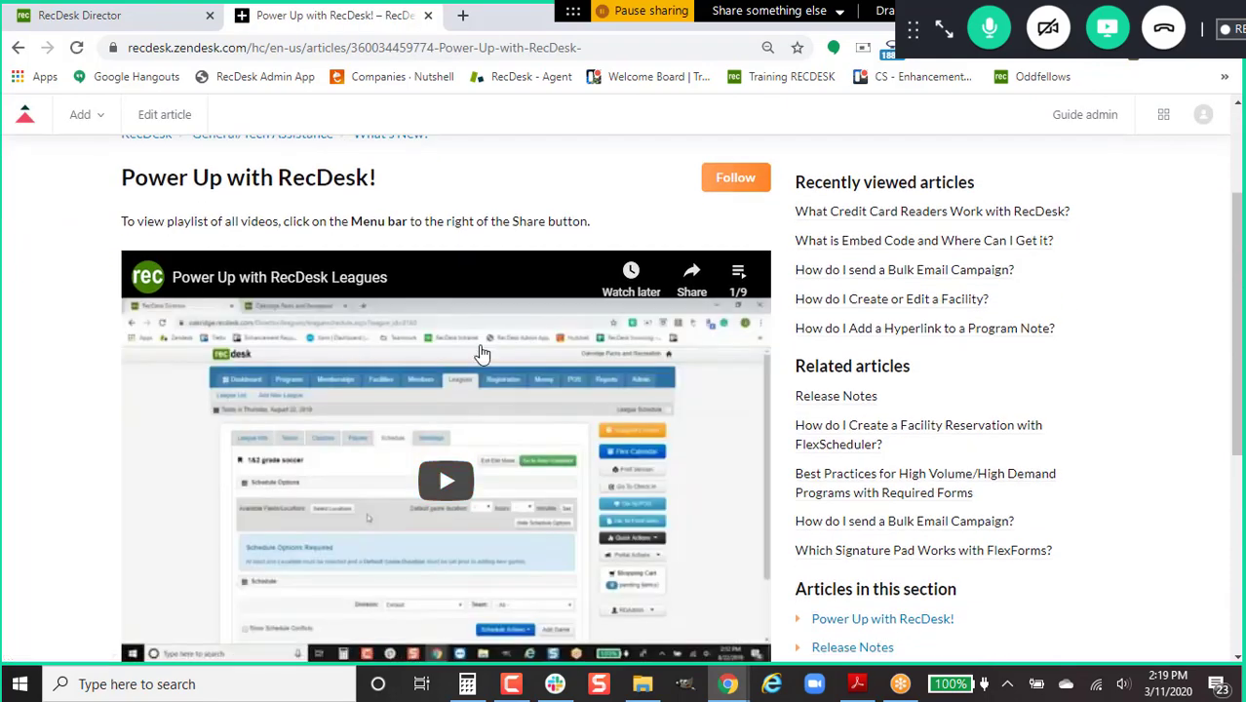
# Look through the playlist of training videos in the article's embedded player and close the playlist.
pyautogui.click(739, 280)
pyautogui.scroll(-1, 724, 310)
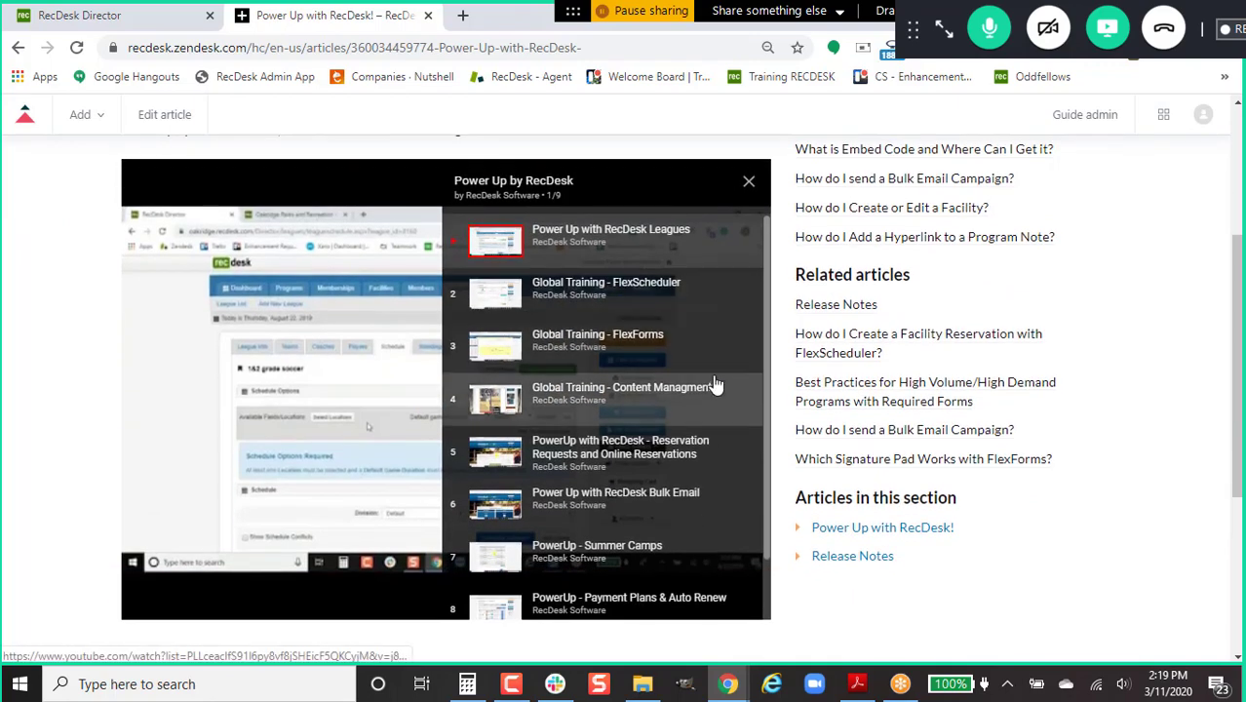
pyautogui.scroll(-1, 716, 385)
pyautogui.scroll(-1, 716, 385)
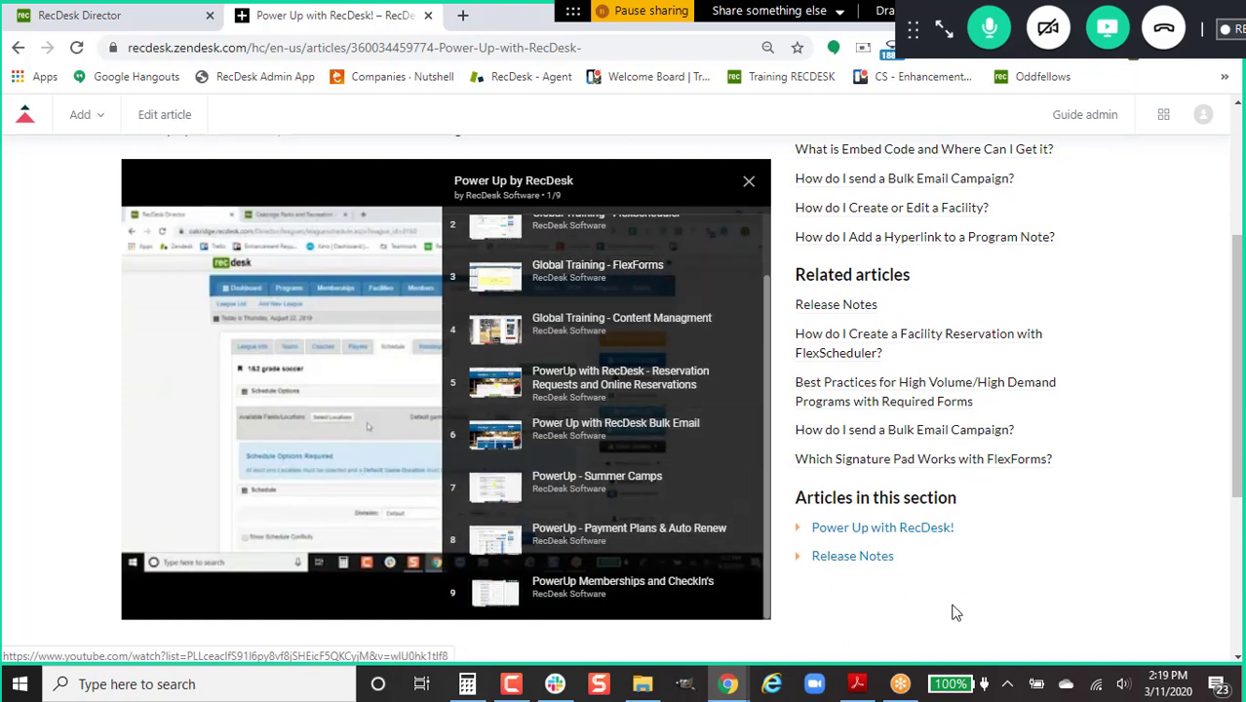
pyautogui.click(748, 181)
pyautogui.scroll(-4, 1095, 525)
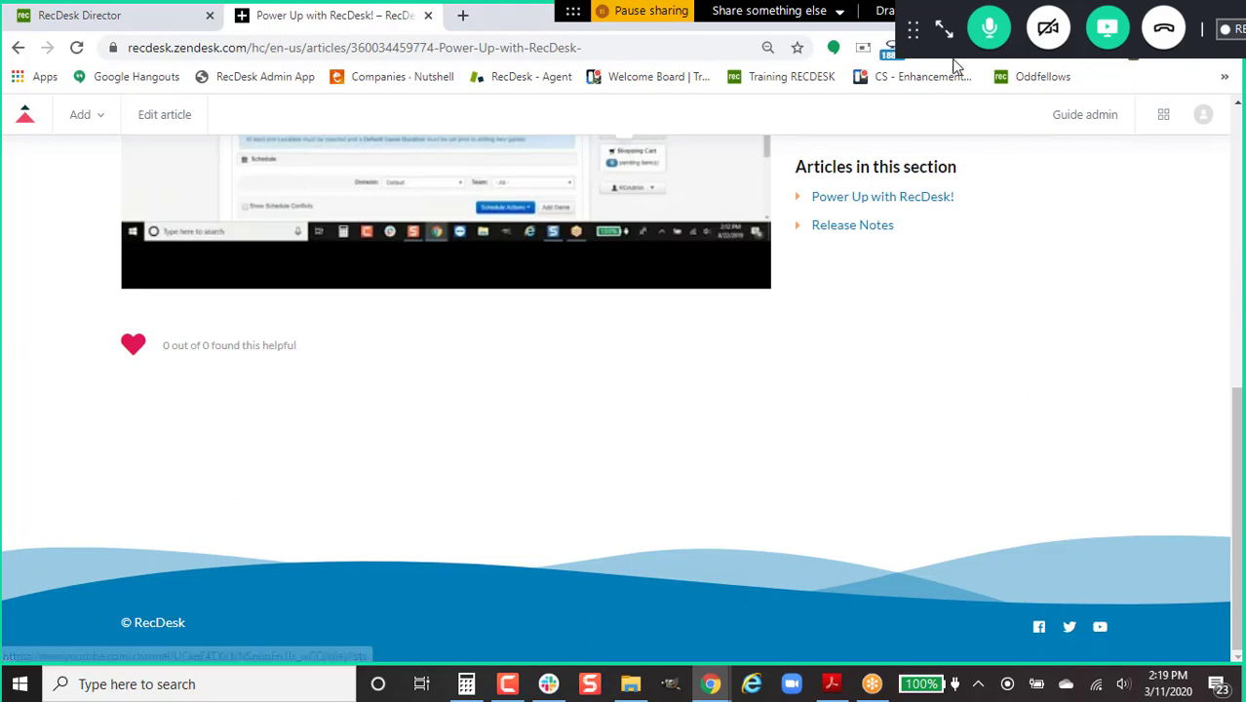
# Read the attendee's question in the GoToMeeting chat and switch back to the RecDesk Director browser tab.
pyautogui.click(942, 30)
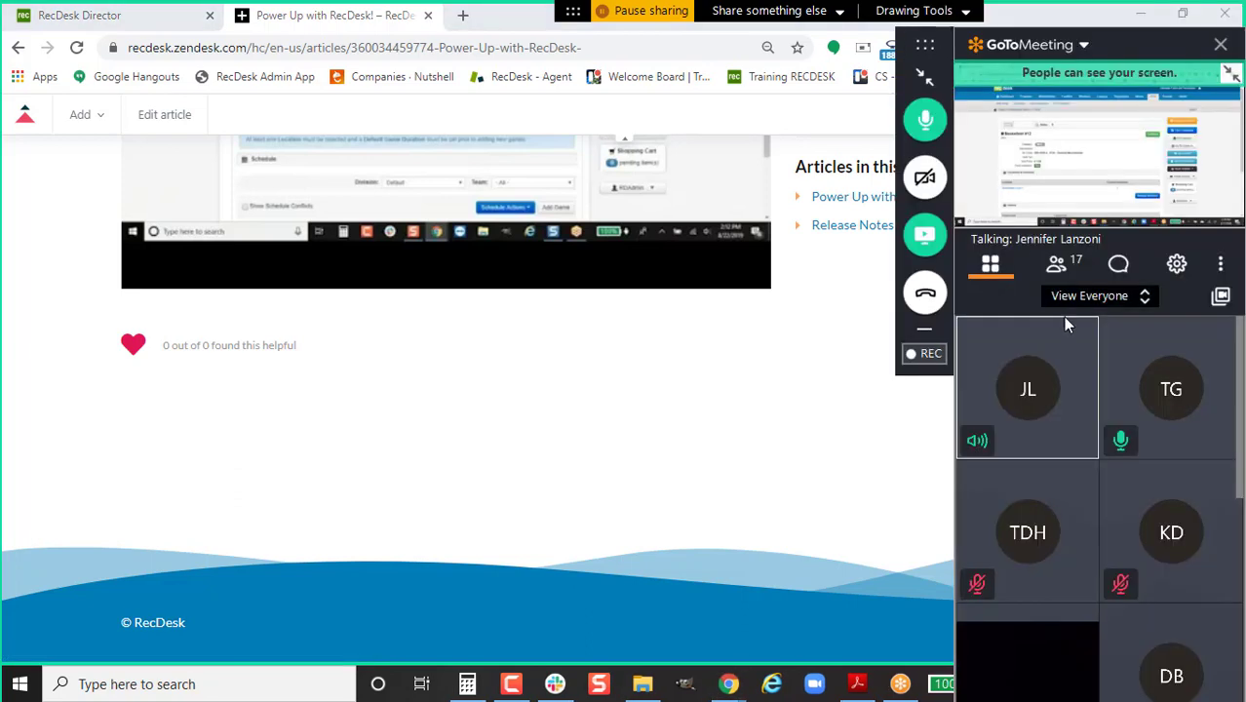
pyautogui.click(1118, 266)
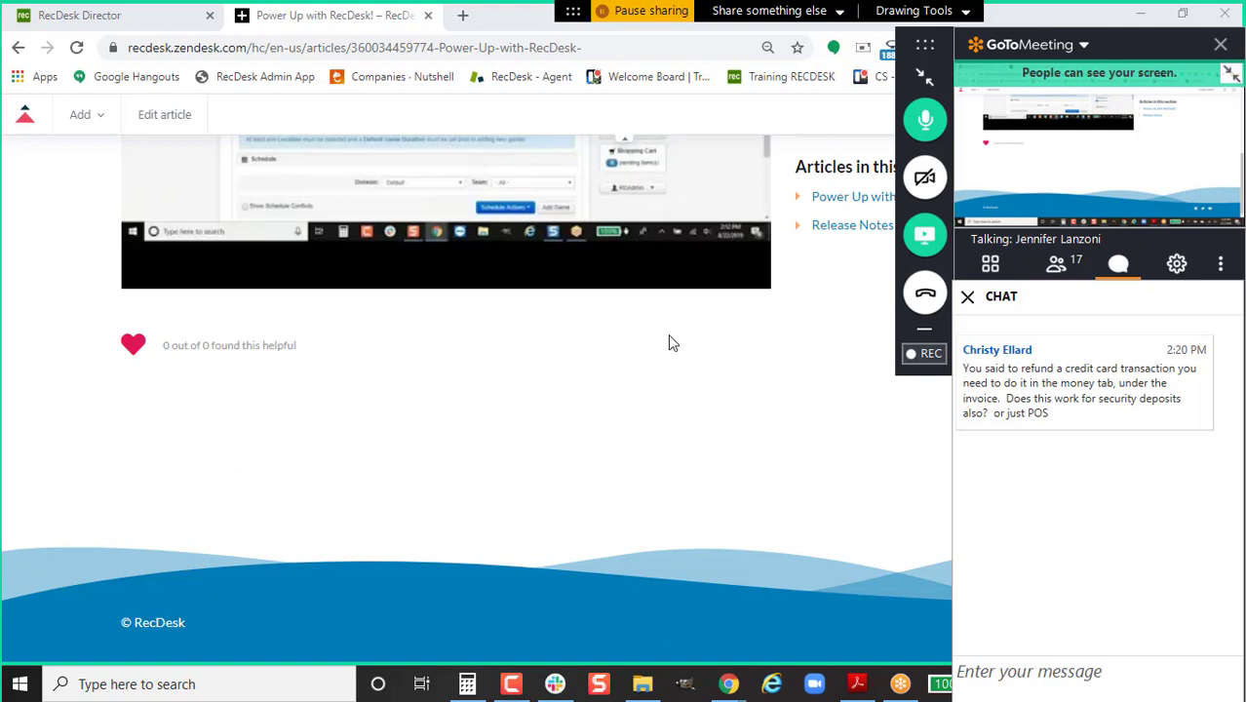
pyautogui.click(109, 18)
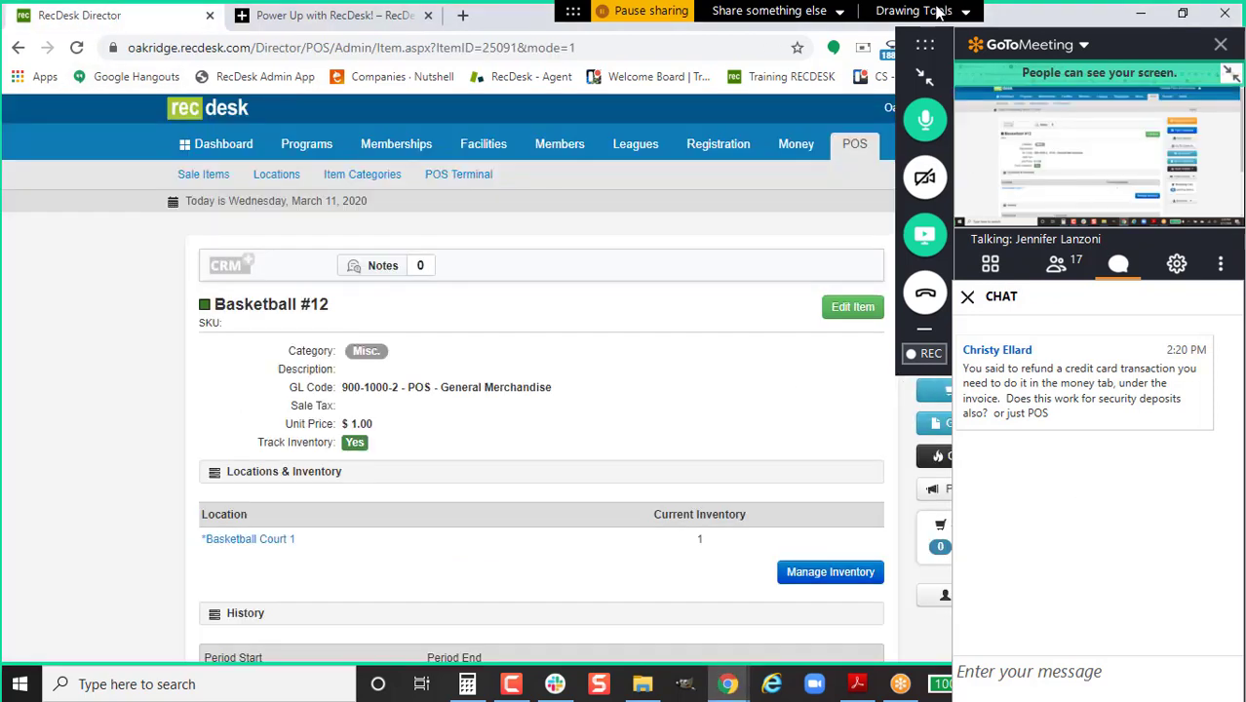
# Go to the POS and open the Main Register at *Basketball Court 1 with an opening cash balance of 100.
pyautogui.click(951, 391)
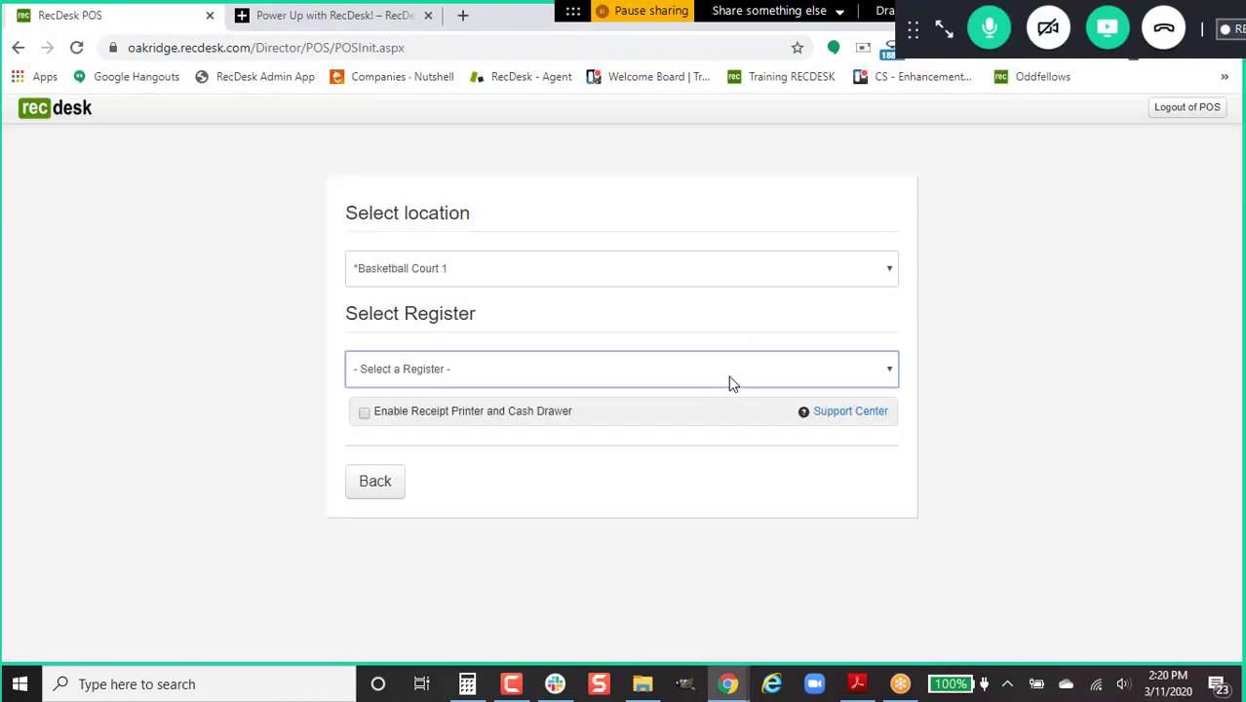
pyautogui.click(728, 380)
pyautogui.click(701, 438)
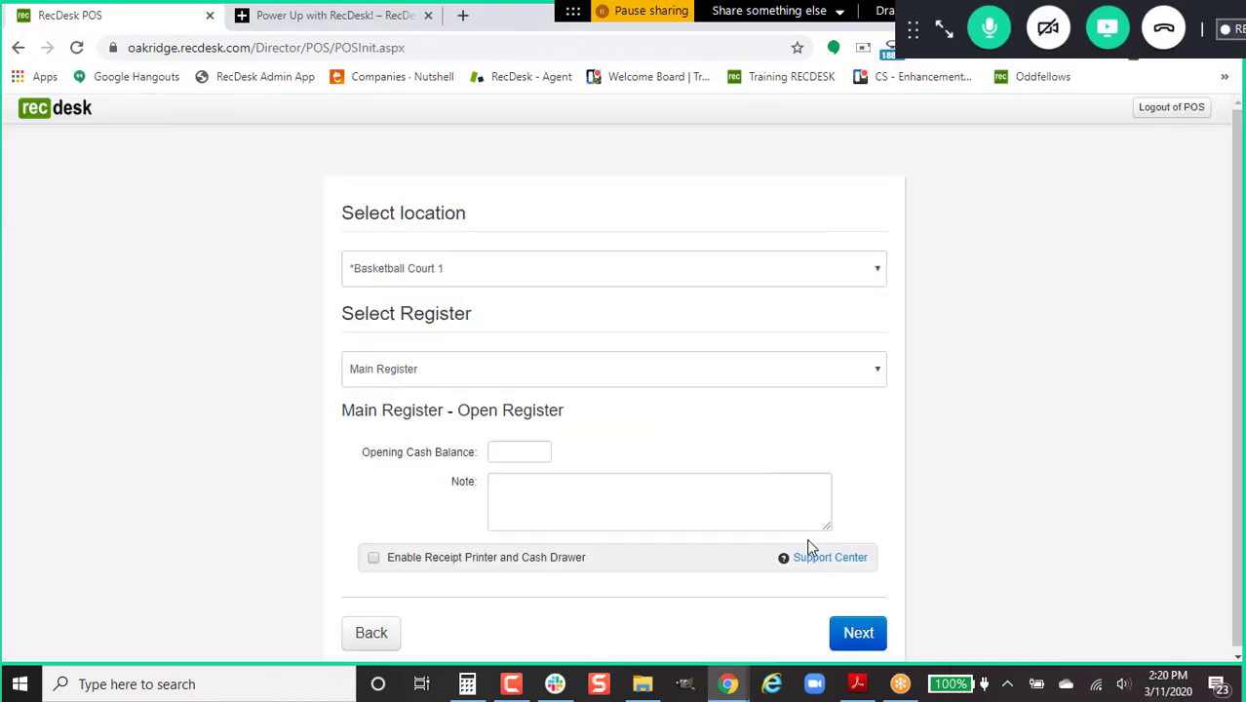
pyautogui.click(840, 630)
pyautogui.write('100')
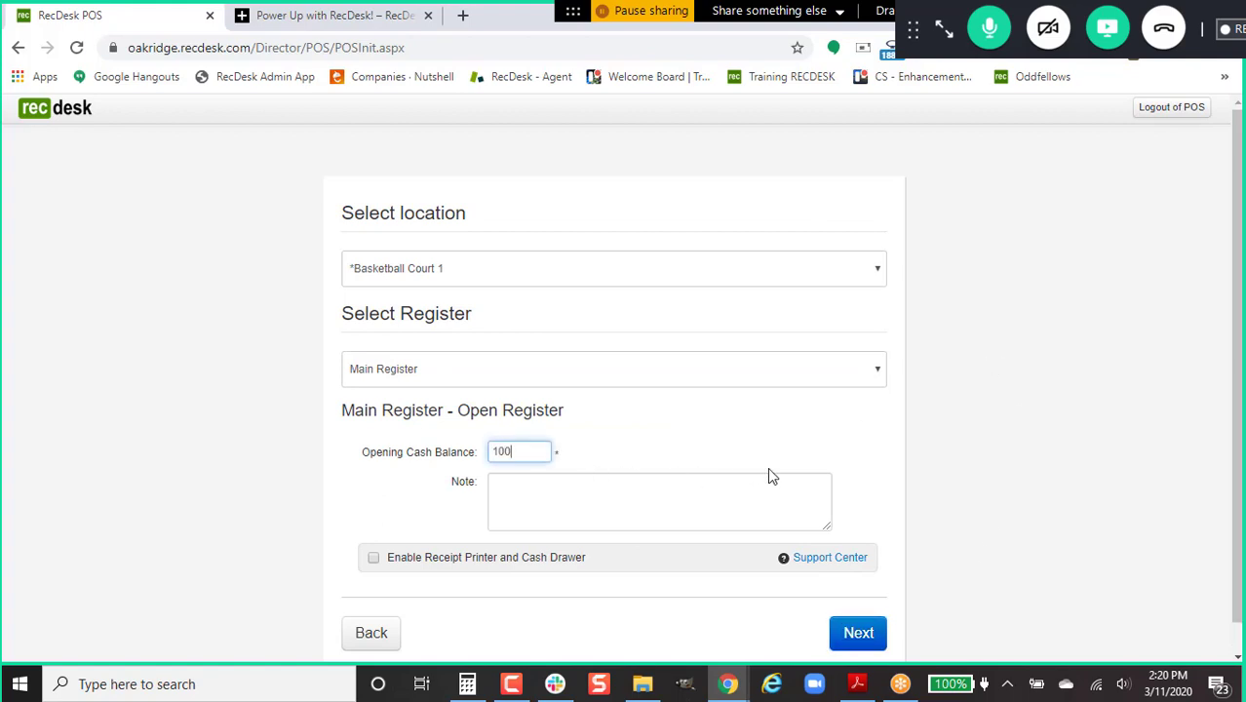
pyautogui.click(870, 604)
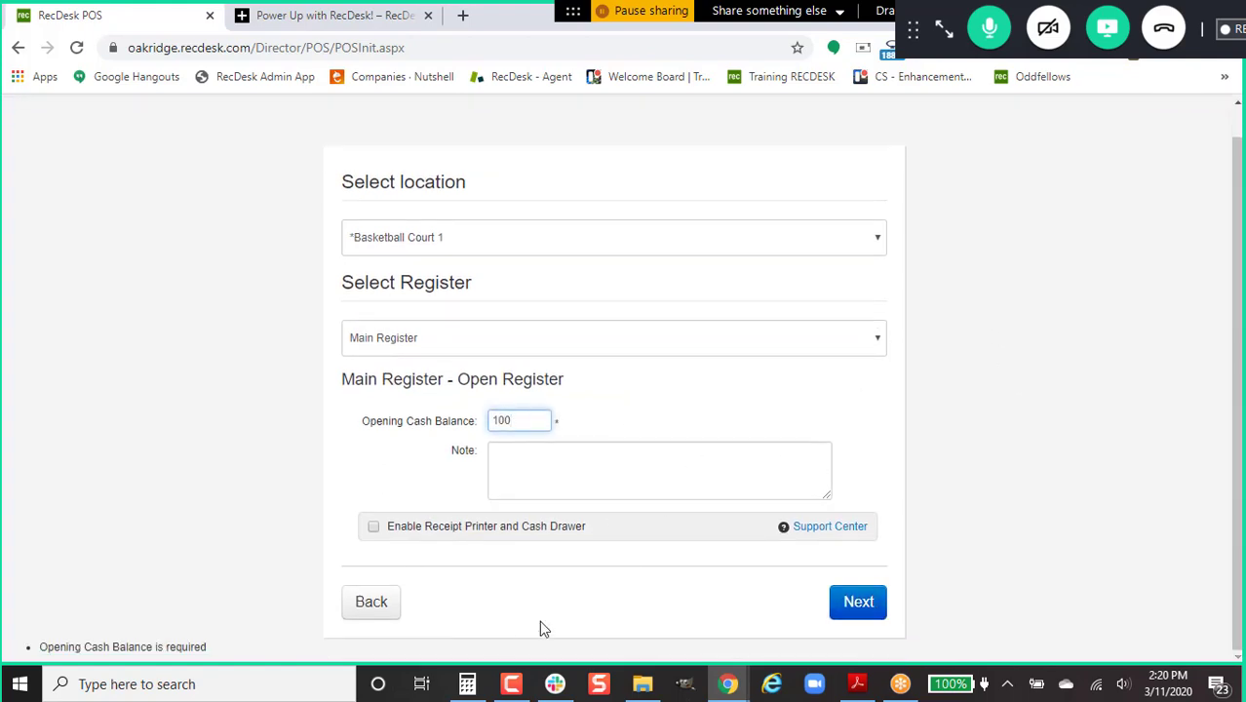
pyautogui.click(844, 604)
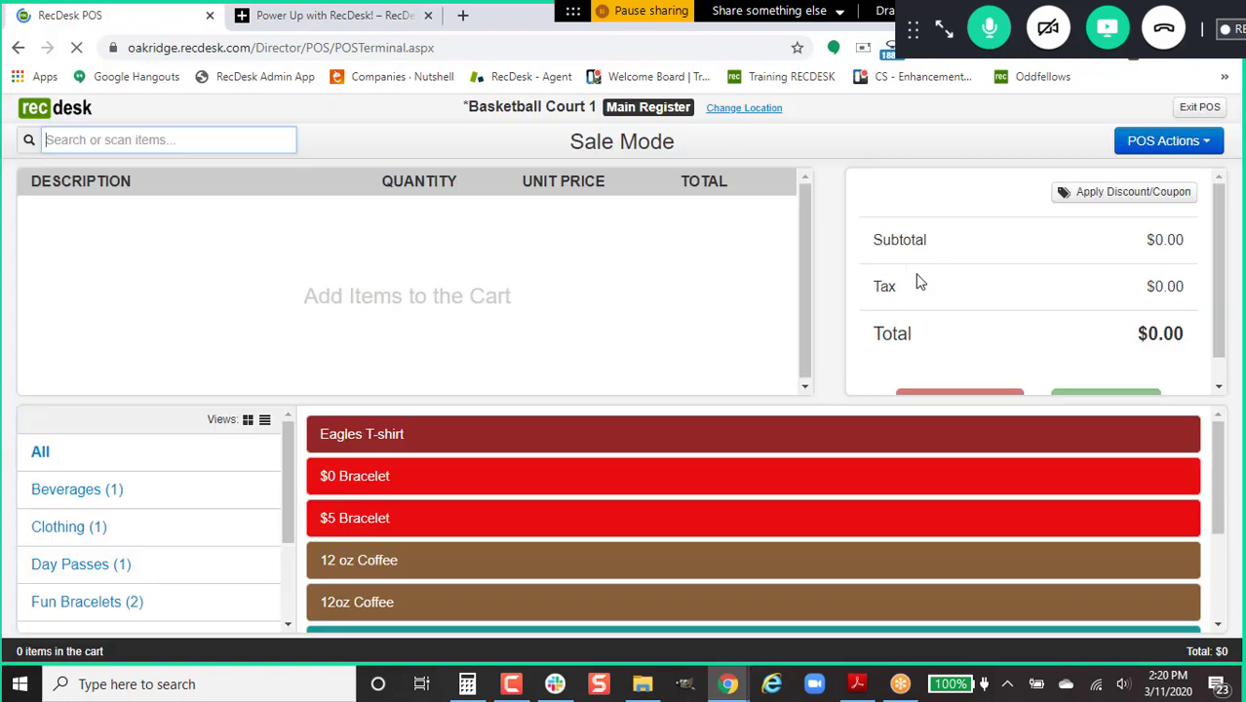
# Start a return of one Eagles T-shirt, select Credit Card (Manual) as the refund method, and exit the POS without processing it.
pyautogui.click(1137, 146)
pyautogui.click(1155, 174)
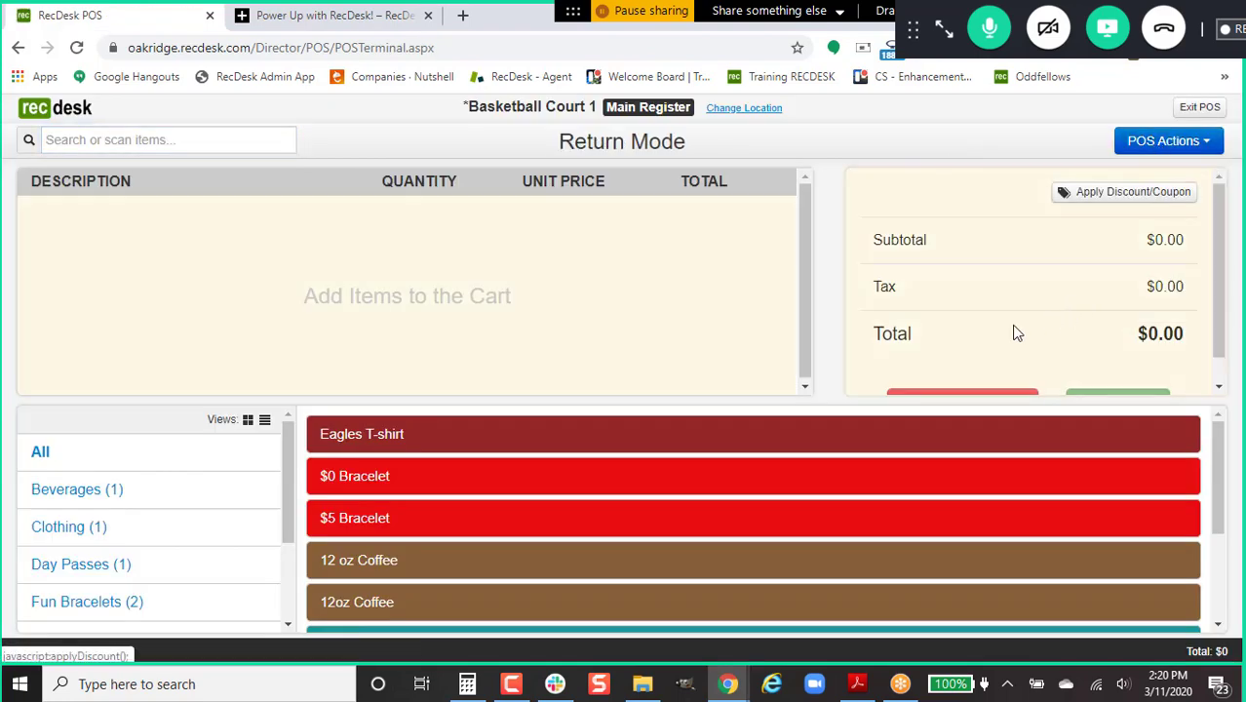
pyautogui.click(881, 452)
pyautogui.scroll(-1, 1066, 332)
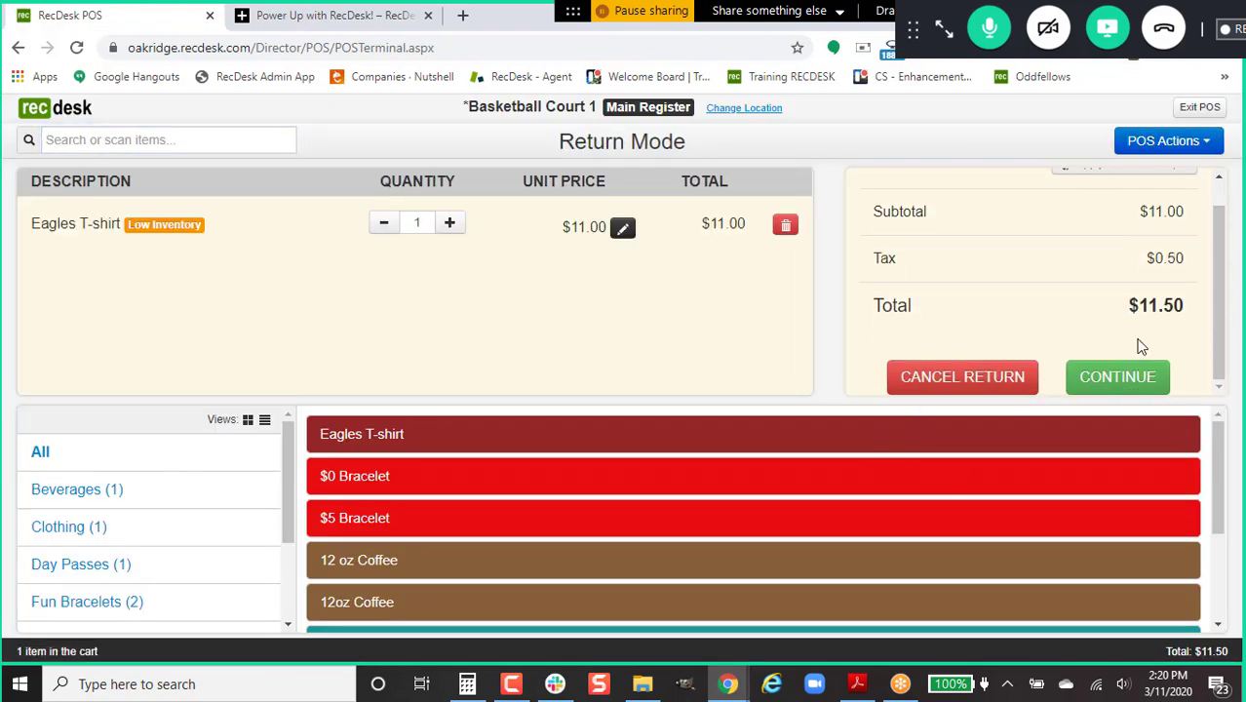
pyautogui.click(1115, 371)
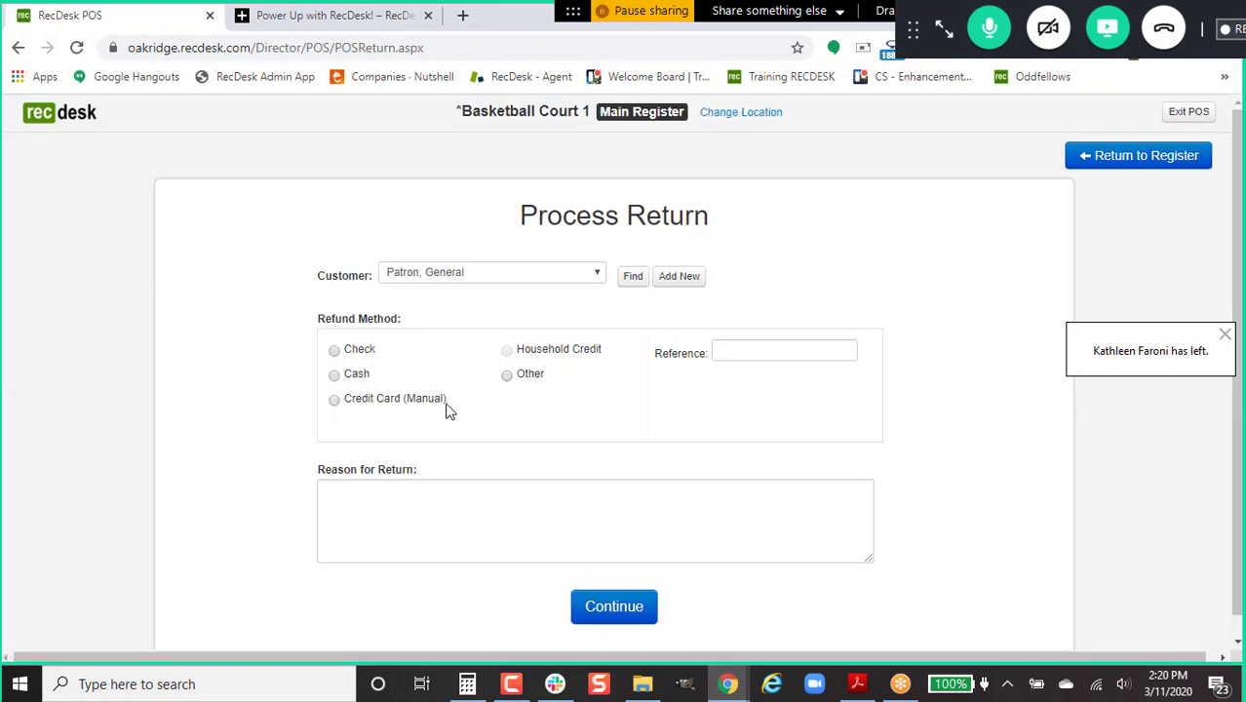
pyautogui.click(404, 401)
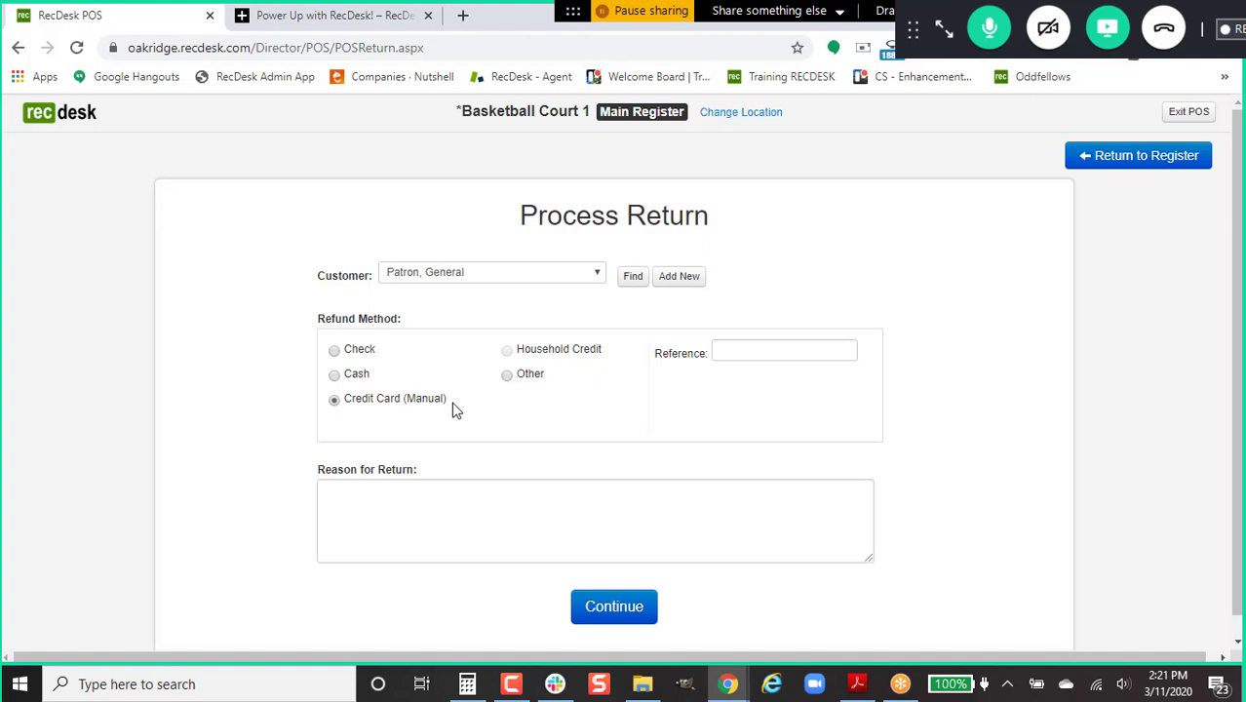
pyautogui.click(1199, 113)
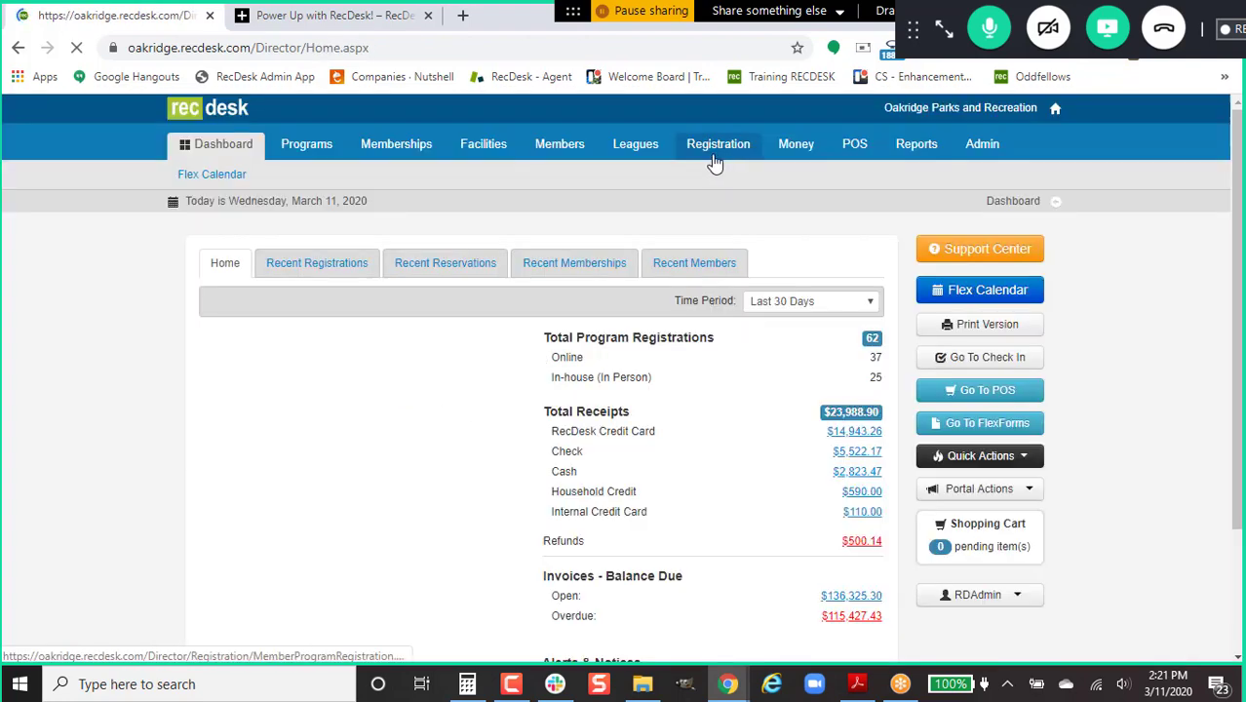
# Open Payment Reconciliation, clear the saved filter view and look over the 3/11/2020 payments and refunds for all cashiers.
pyautogui.click(806, 158)
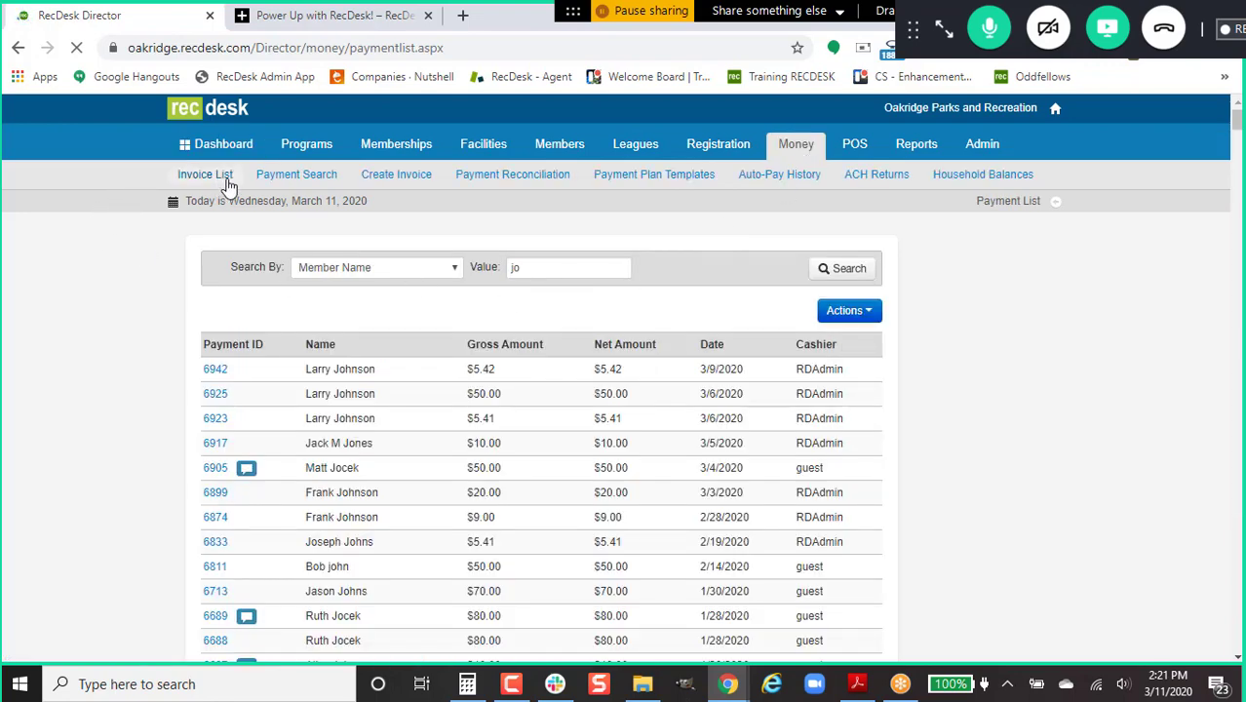
pyautogui.click(218, 179)
pyautogui.click(517, 185)
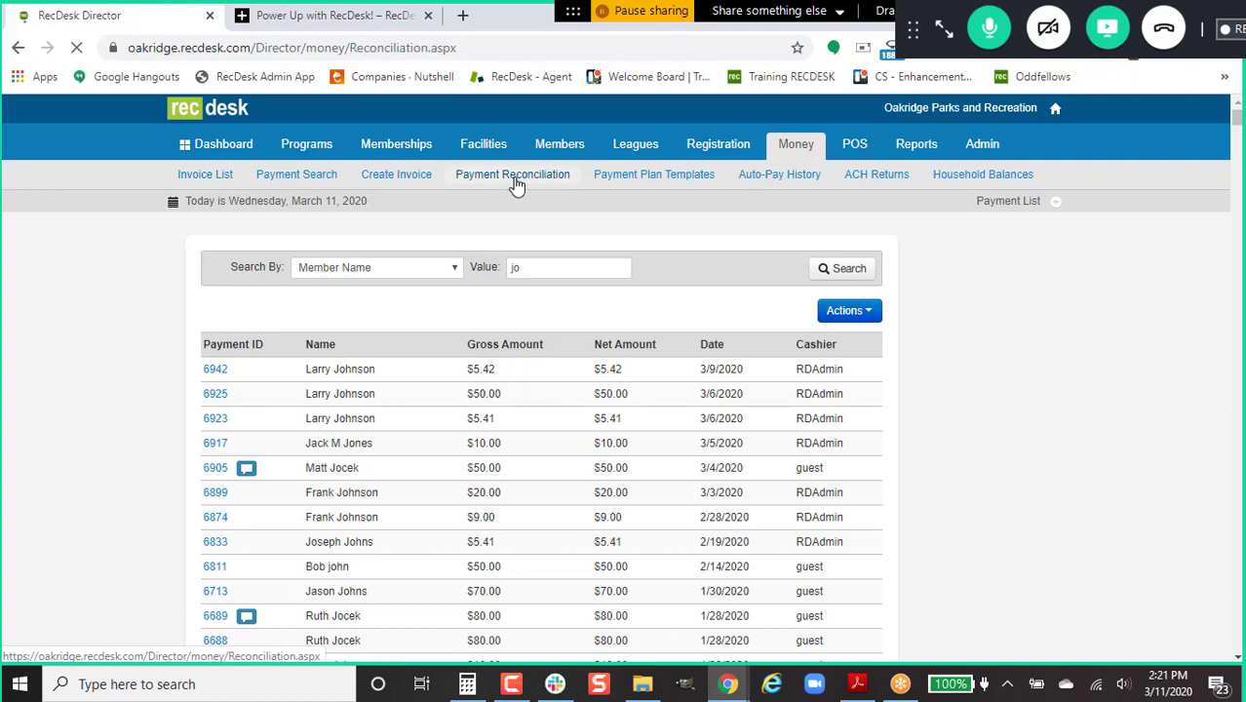
pyautogui.scroll(-1, 478, 483)
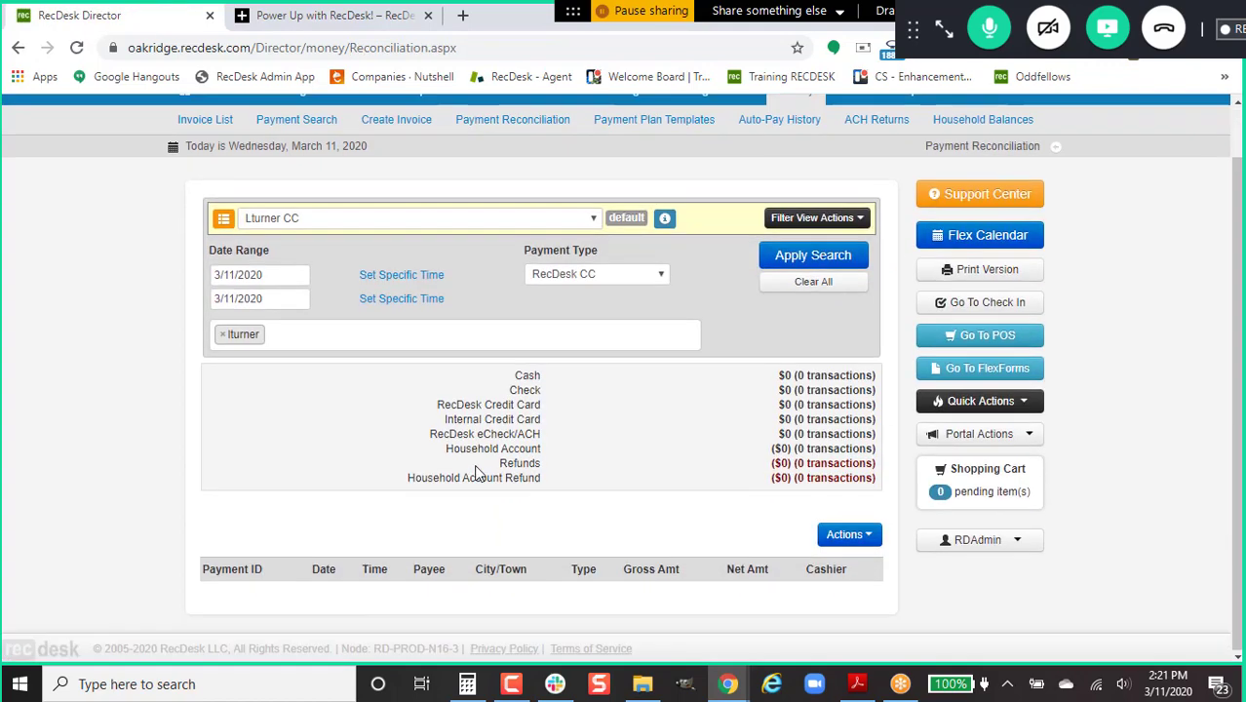
pyautogui.click(294, 278)
pyautogui.click(419, 217)
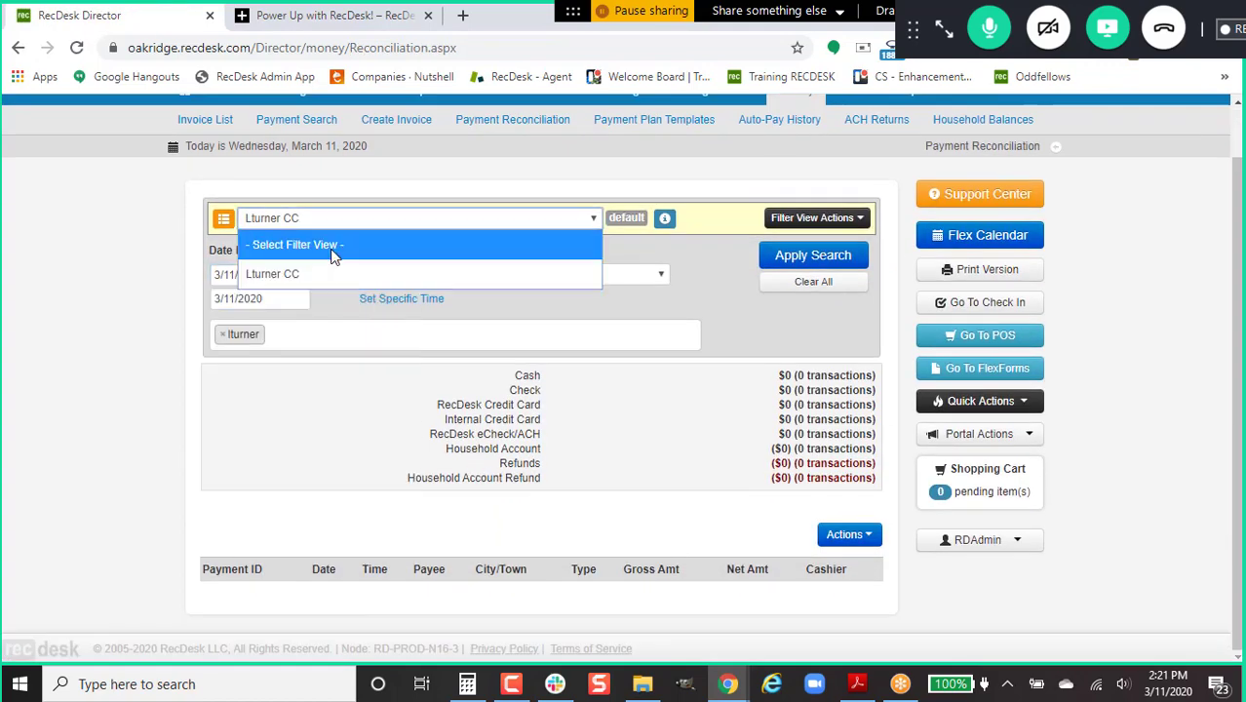
pyautogui.click(334, 251)
pyautogui.scroll(-2, 683, 337)
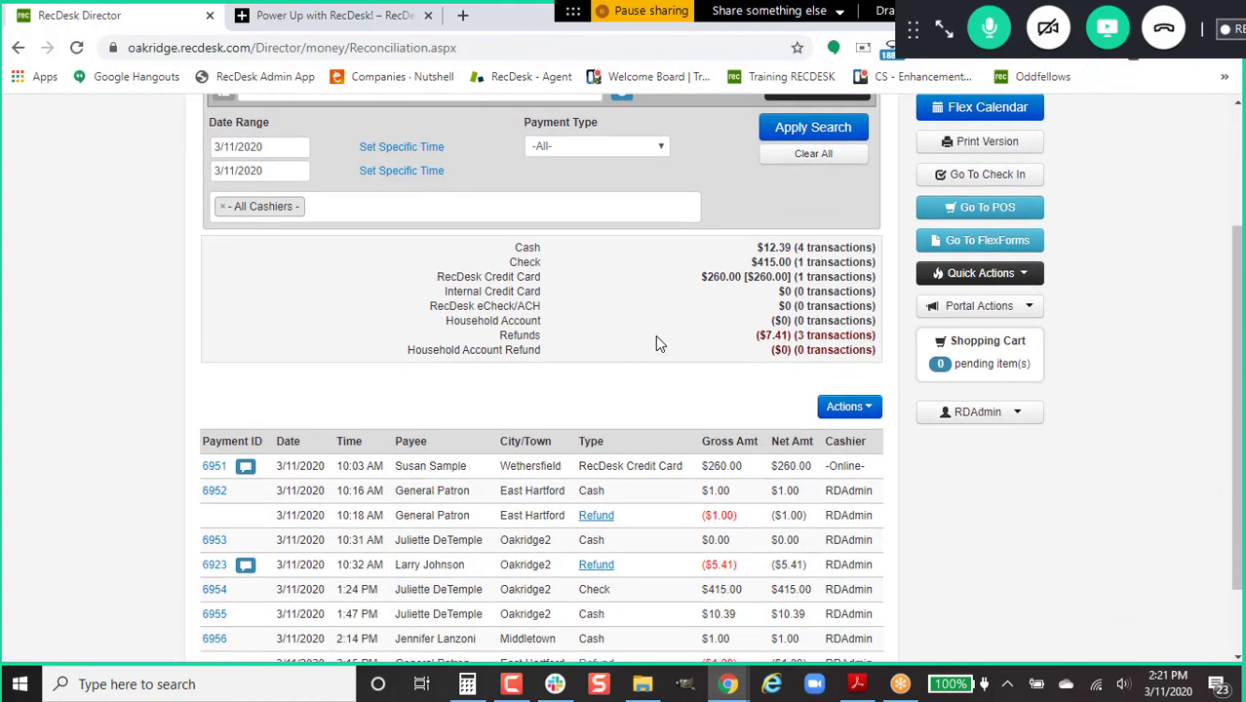
# Filter the payment reconciliation to RecDesk CC payments and open the online $260.00 payment's details.
pyautogui.click(571, 145)
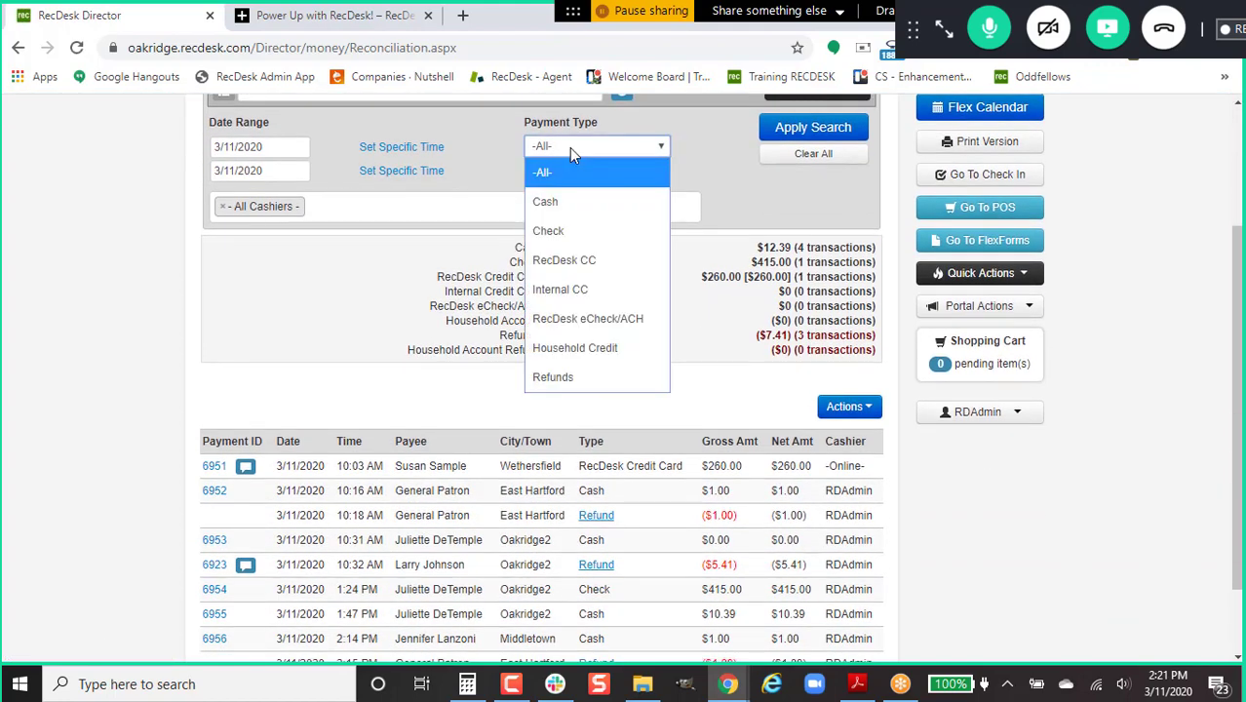
pyautogui.click(590, 259)
pyautogui.click(821, 131)
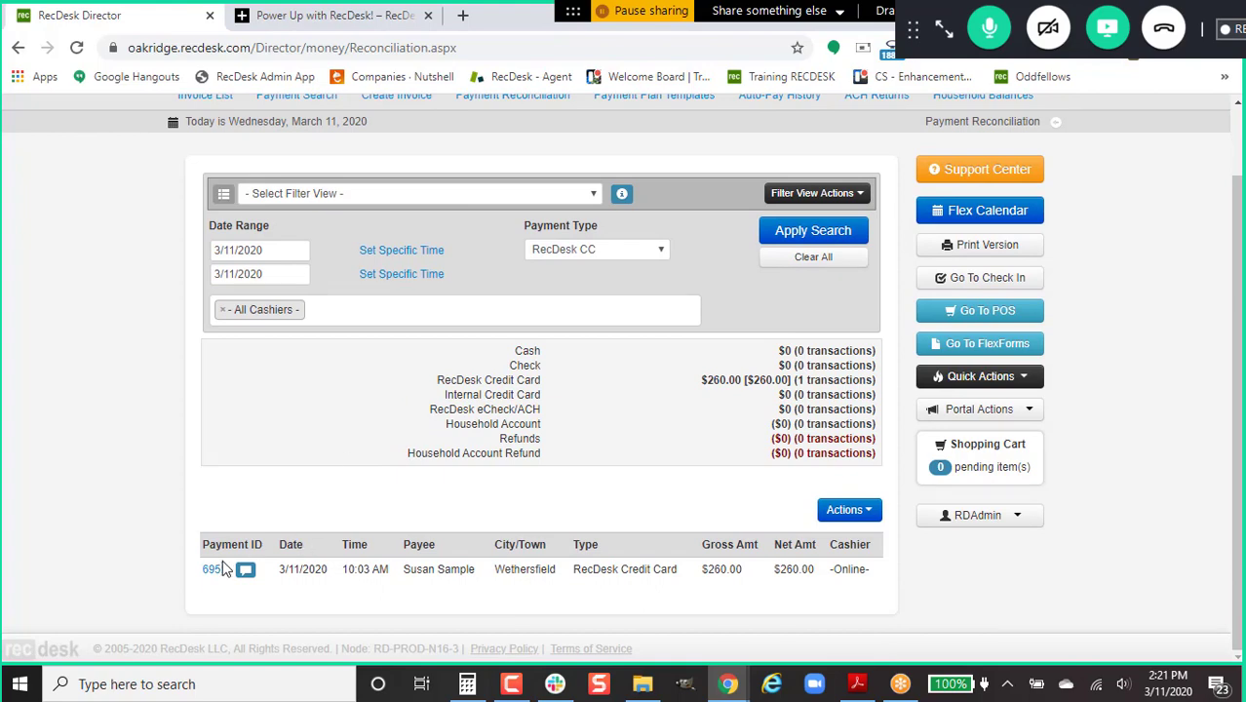
pyautogui.click(211, 569)
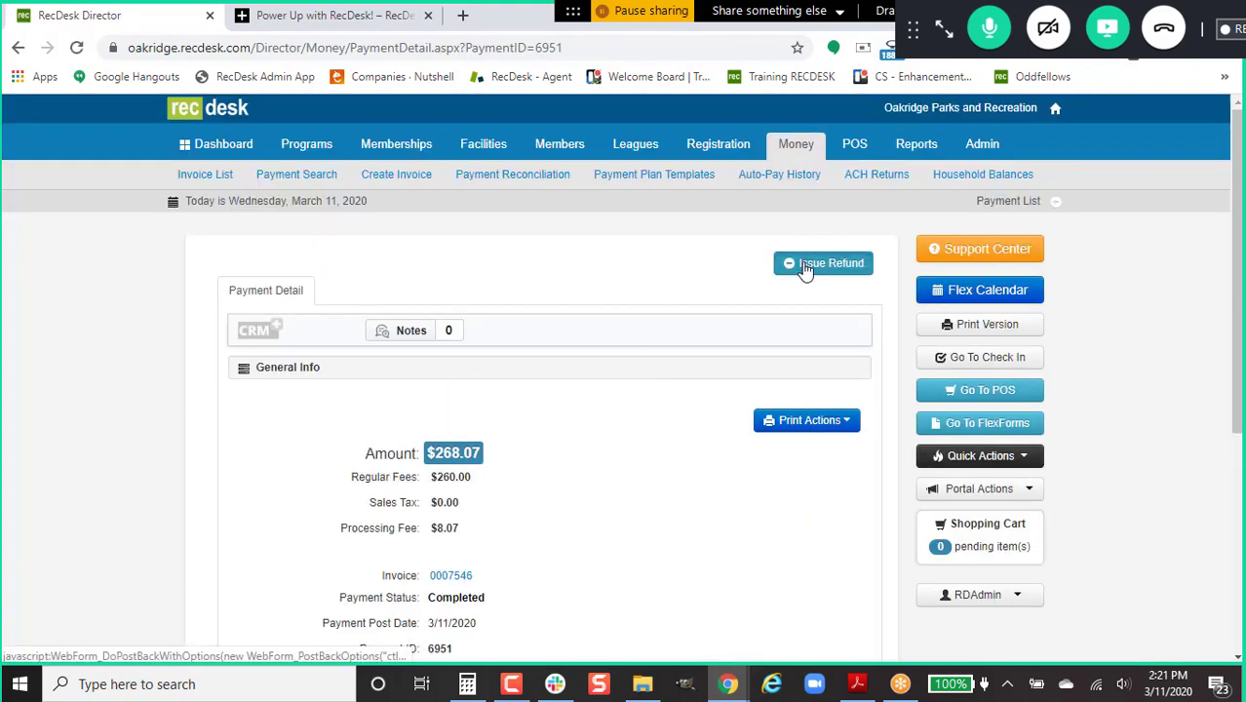
# Start a refund for this payment with Credit Card as the refund method and review the automatic refund and processing fee options.
pyautogui.click(801, 255)
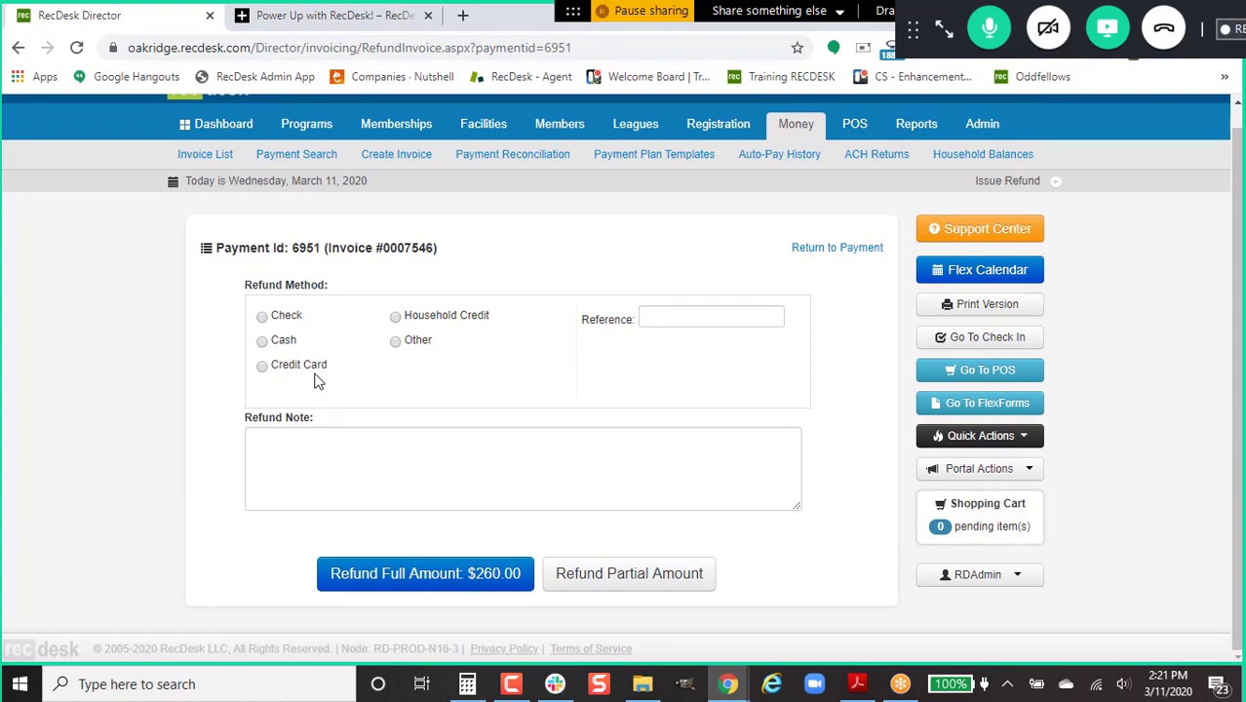
pyautogui.click(322, 368)
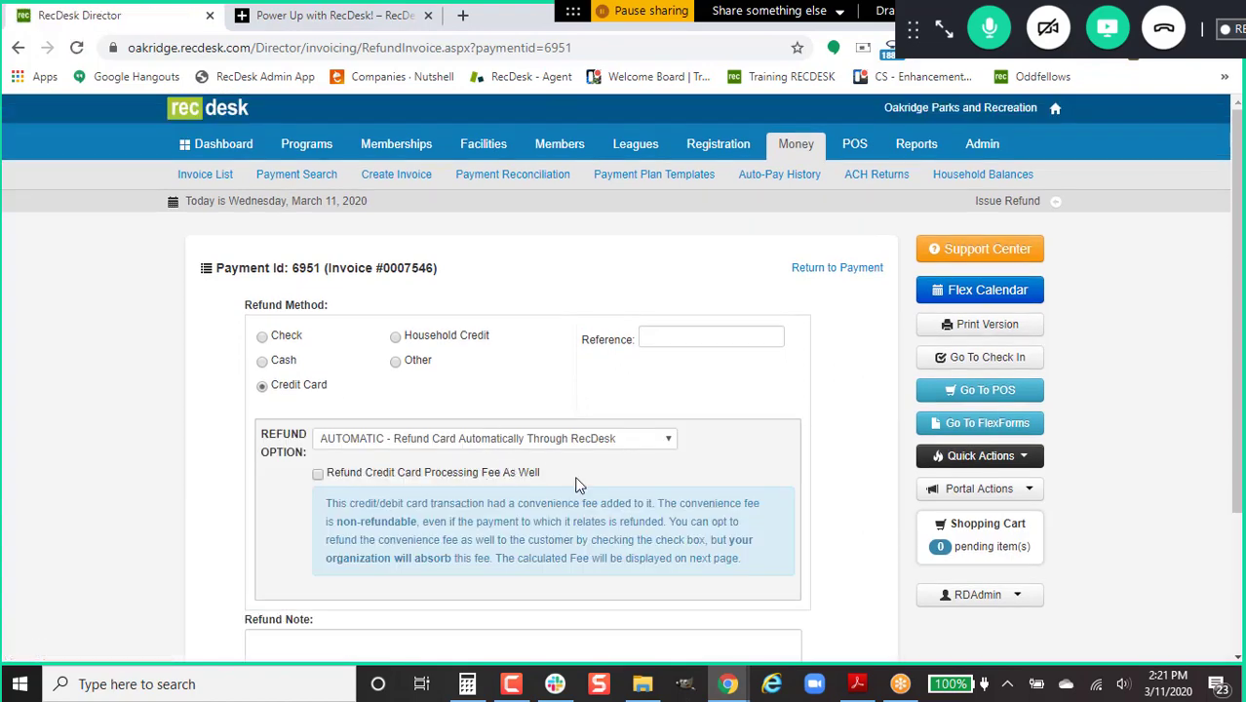
pyautogui.scroll(-2, 578, 483)
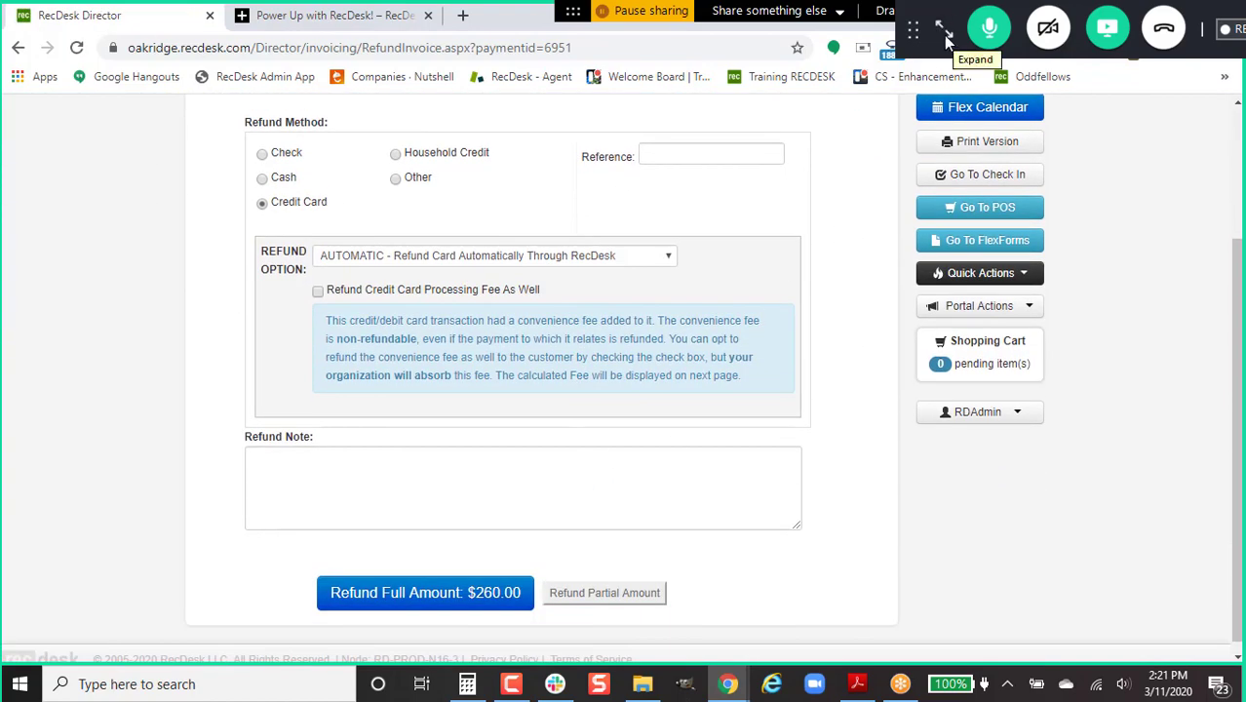
# Expand the GoToMeeting control panel and open the chat to read the attendee's question about refunding security deposits.
pyautogui.click(944, 29)
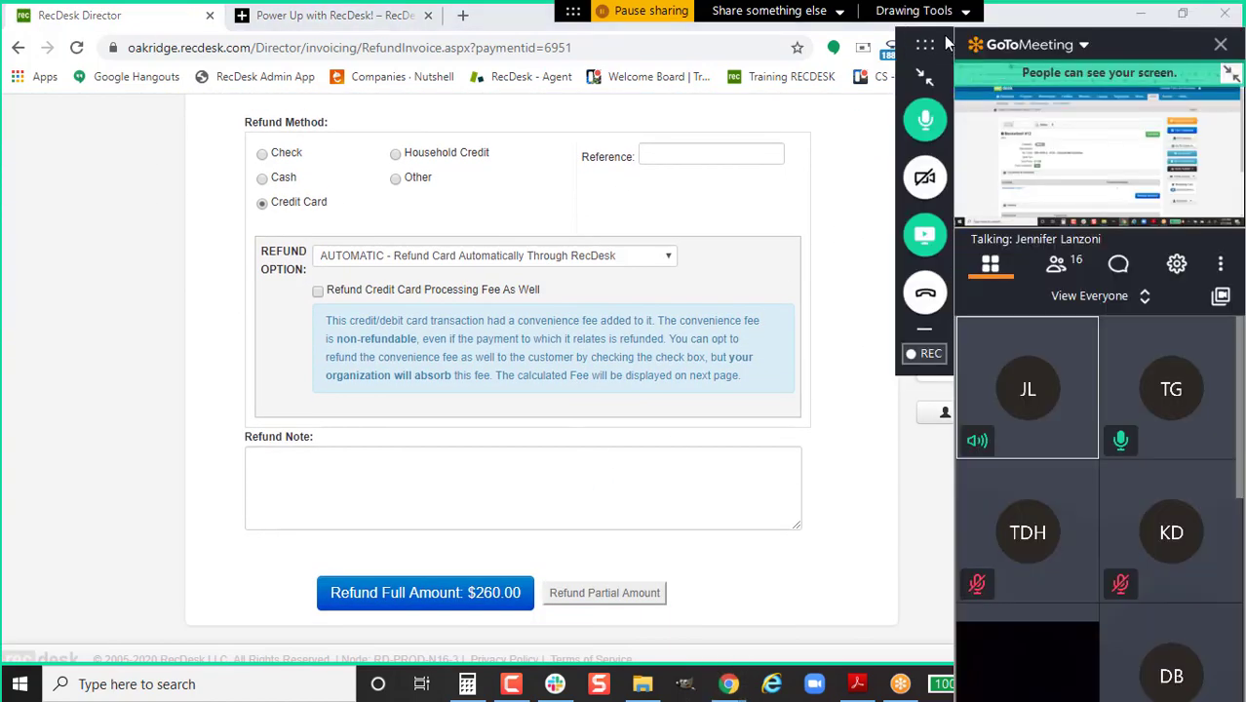
pyautogui.click(1121, 275)
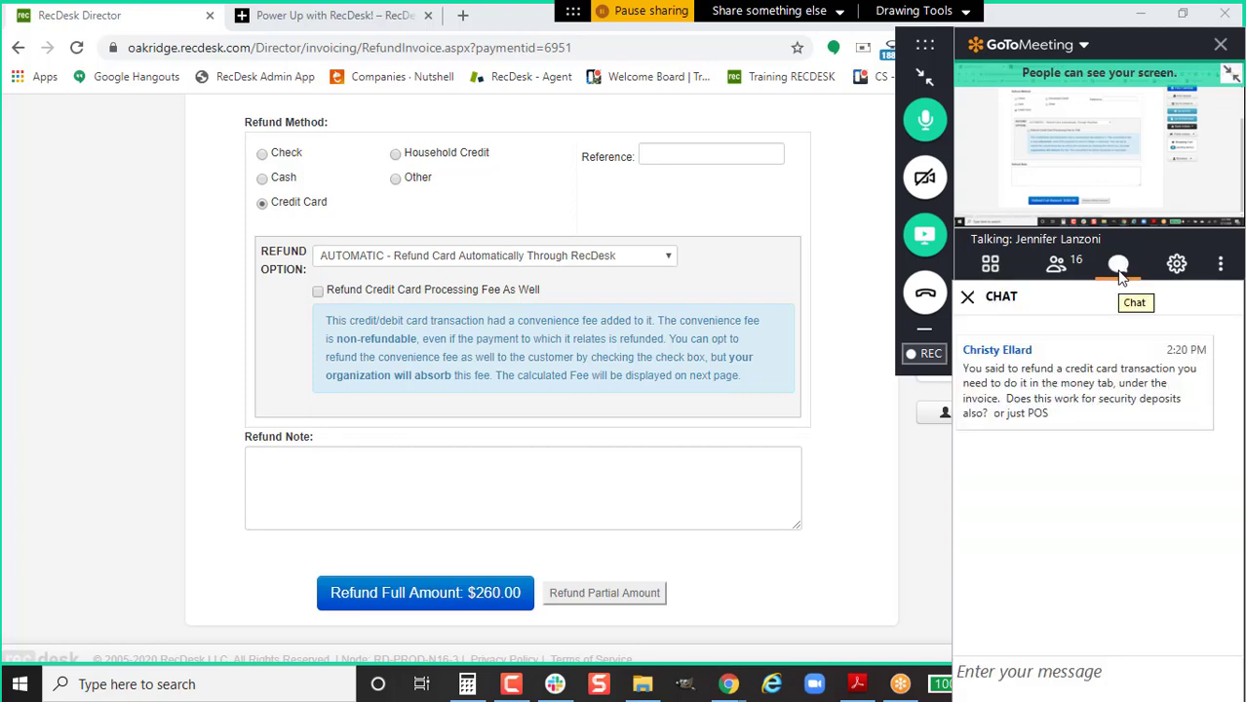